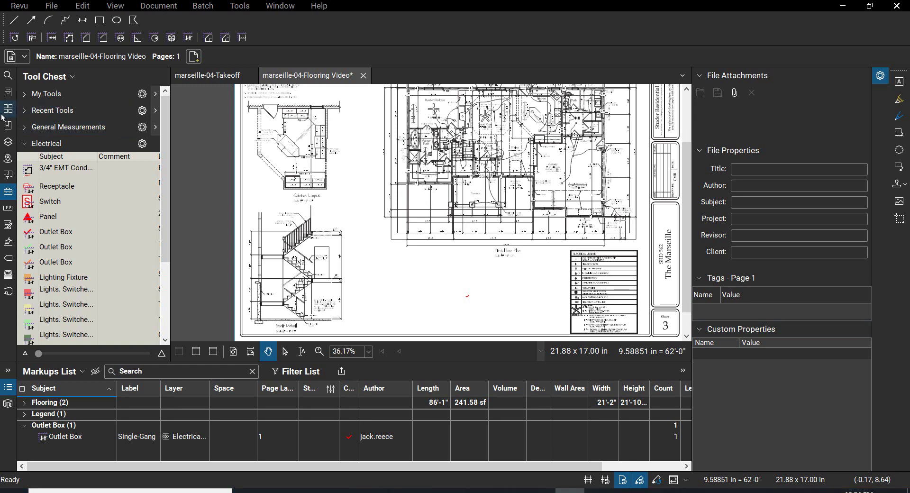
- Open the document's layer list and check the Flooring and Lights, Switches layers, toggling Flooring's visibility on and back off
left_click(8, 142)
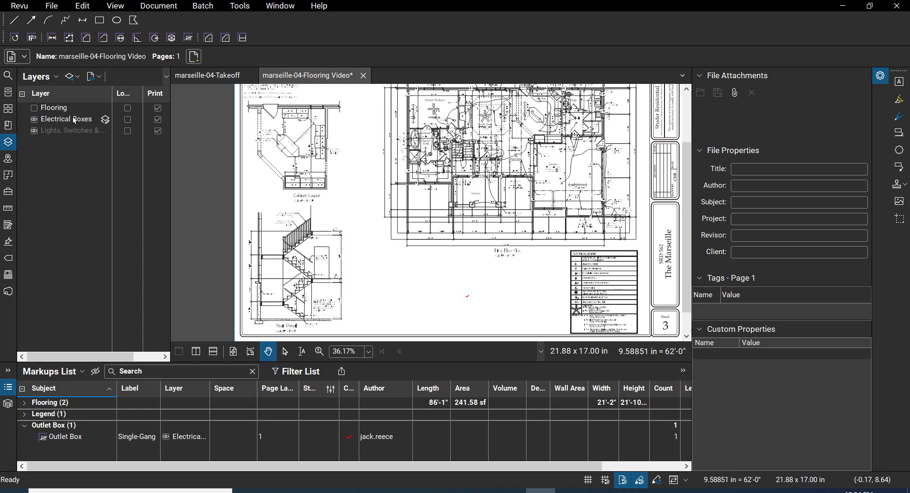
left_click(53, 131)
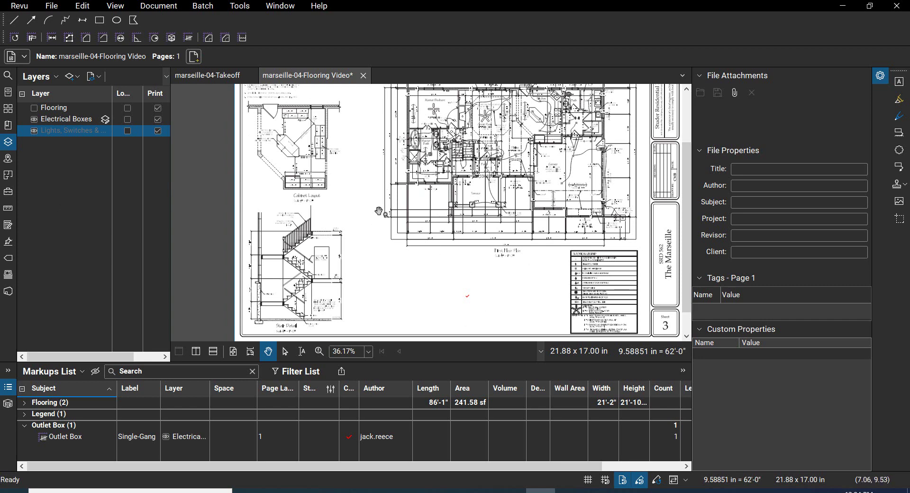
left_click(35, 109)
left_click(34, 109)
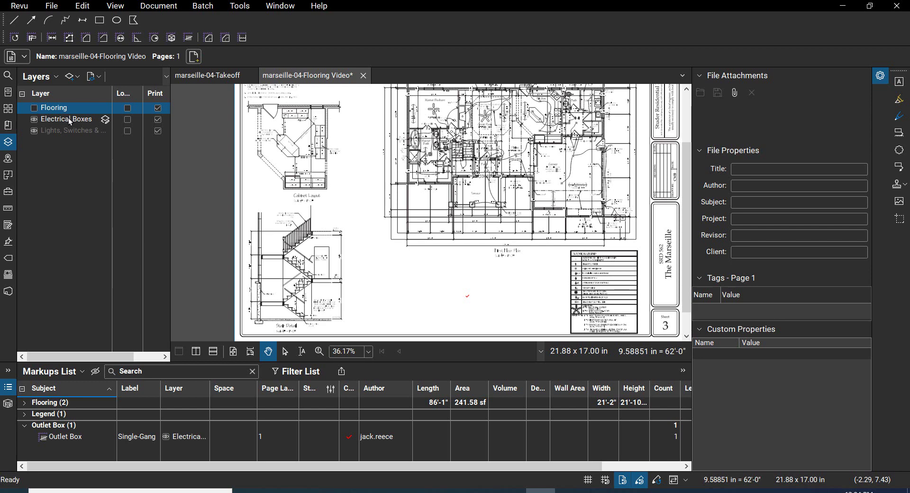
- Start a count with the red check-mark Single-Gang Outlet Box tool from the Electrical tool set and check its subject and label
left_click(8, 193)
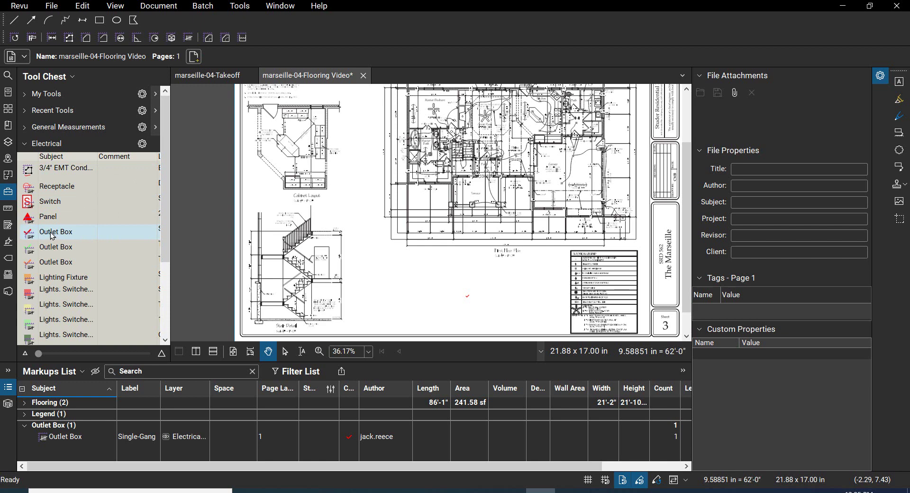
left_click(52, 236)
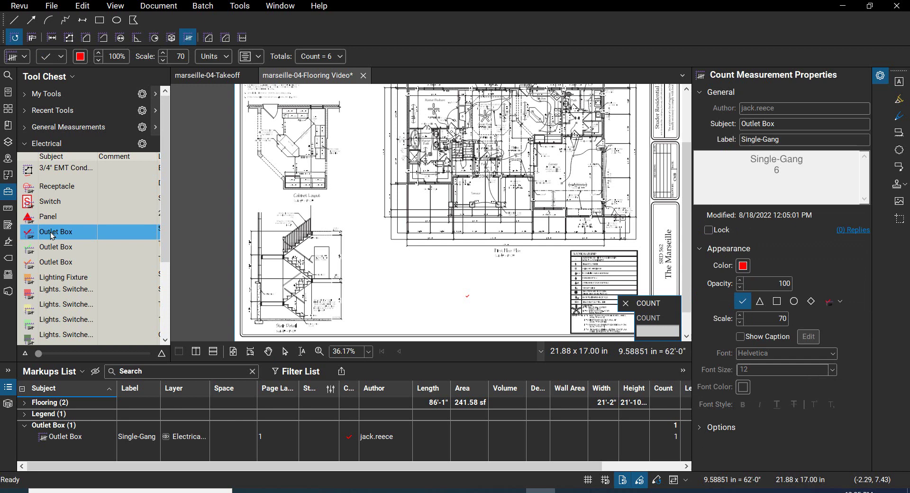
left_click(802, 140)
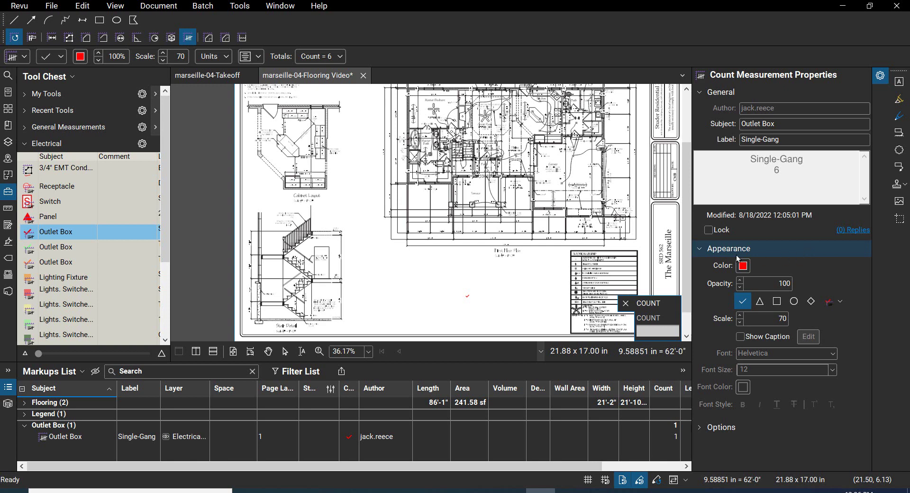
left_click(776, 125)
key("Tab")
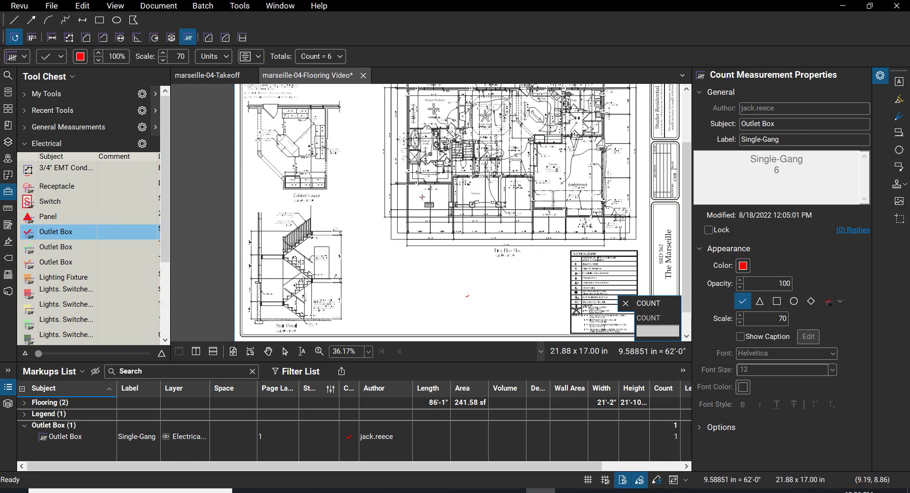
- Place single-gang outlet box counts in the walk-in closet, beside the window and at the switch near the shower wall
scroll(413, 187, "up", 5)
scroll(413, 187, "up", 3)
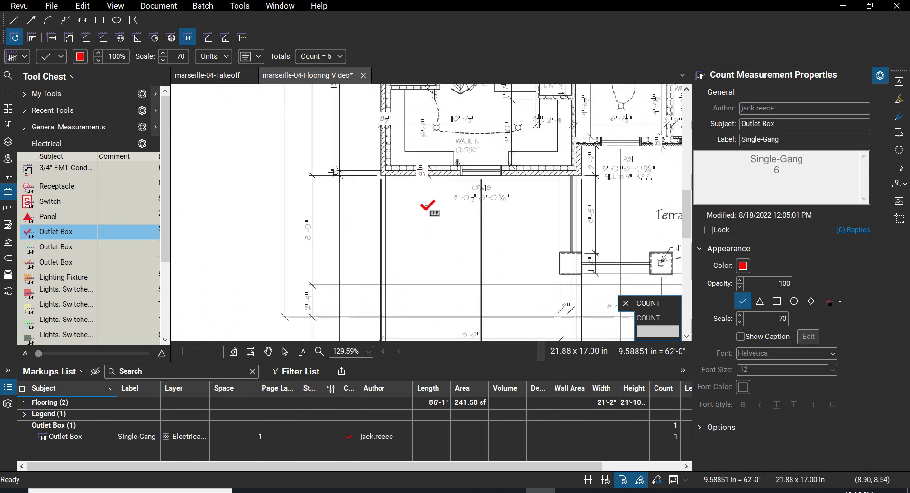
scroll(427, 207, "up", 3)
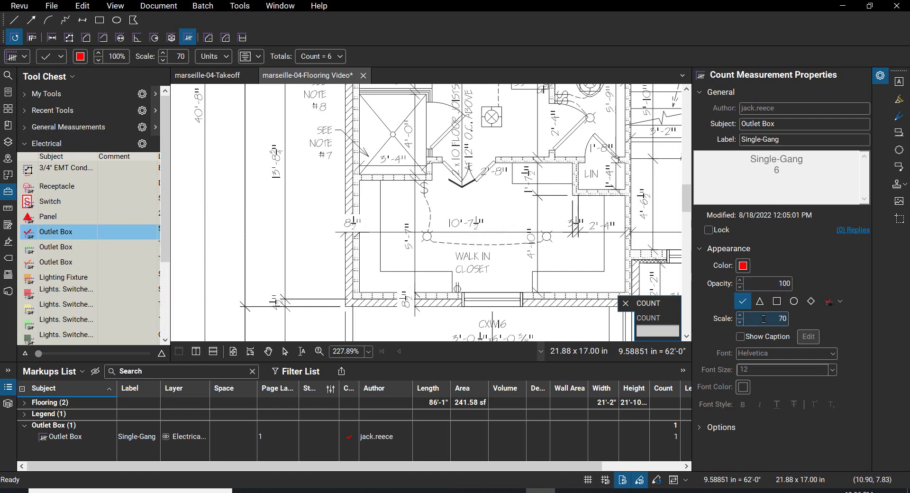
left_click_drag(758, 319, 781, 319)
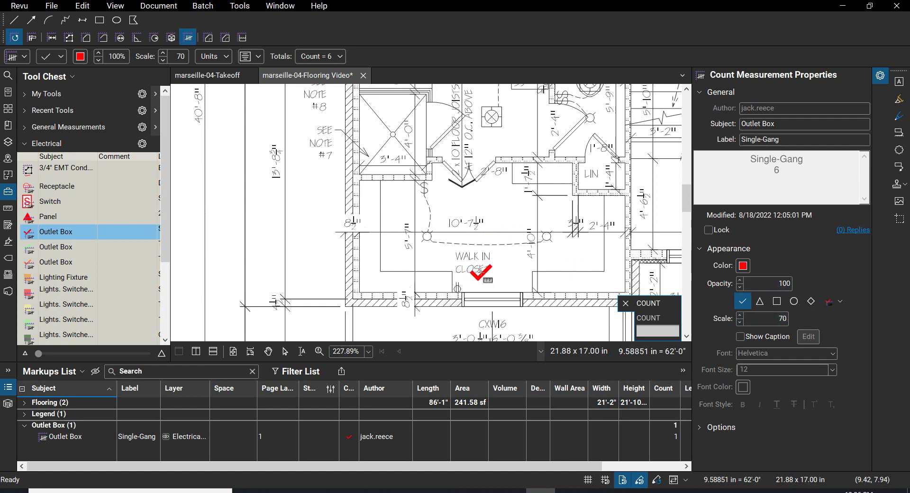
left_click(456, 289)
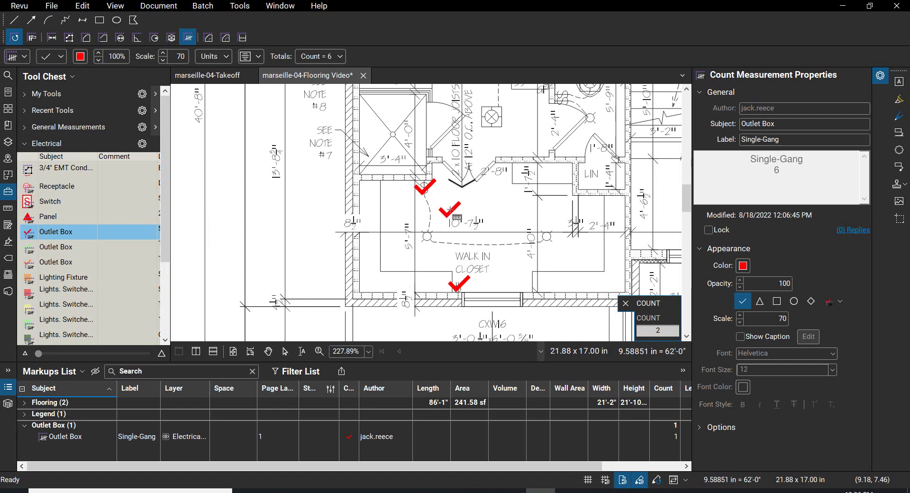
- Add an outlet box count on the master bedroom side of the bearing partition, above the small closet
scroll(455, 245, "up", 1)
scroll(455, 245, "up", 6)
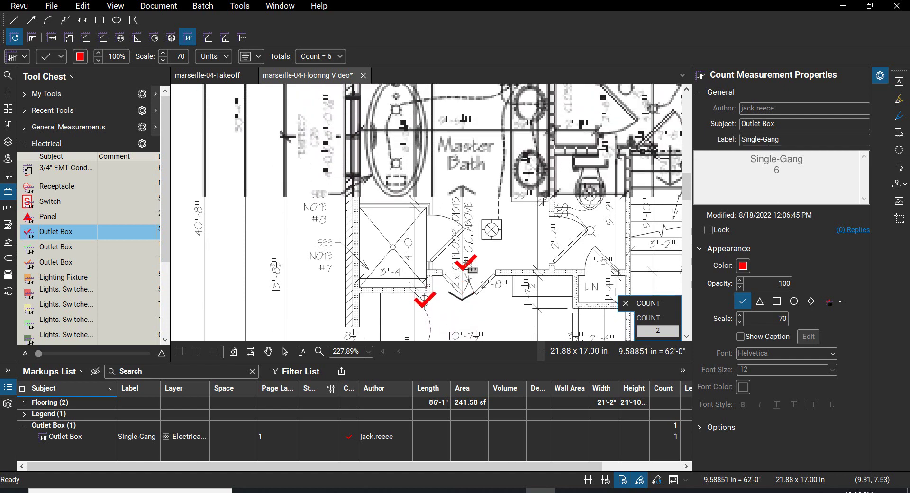
scroll(467, 269, "up", 2)
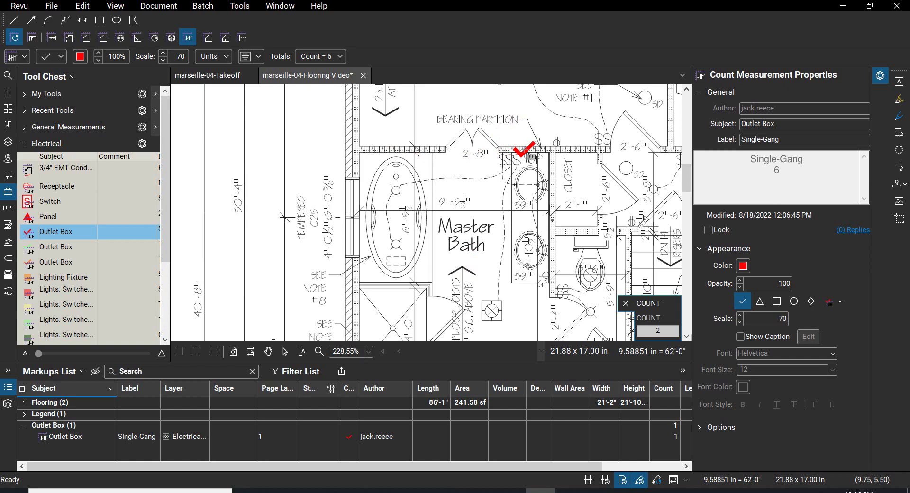
scroll(523, 150, "right", 2)
scroll(526, 142, "right", 3)
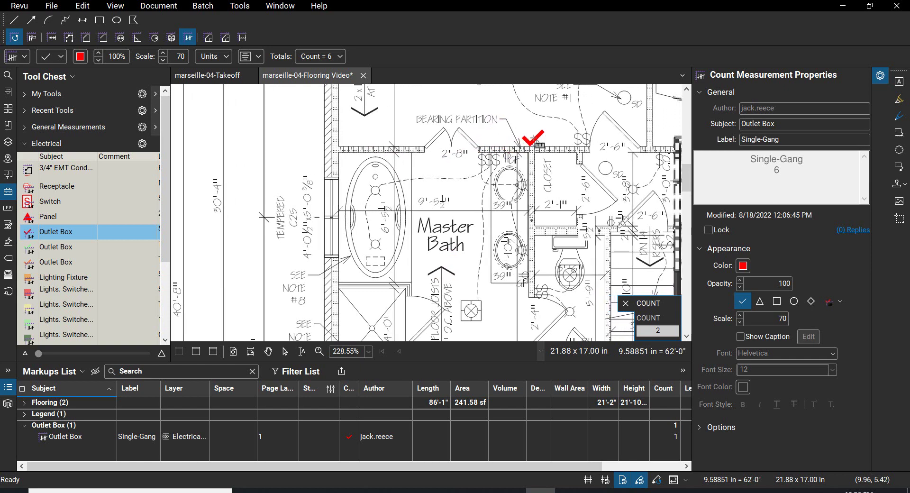
scroll(536, 242, "down", 1)
scroll(536, 242, "down", 1)
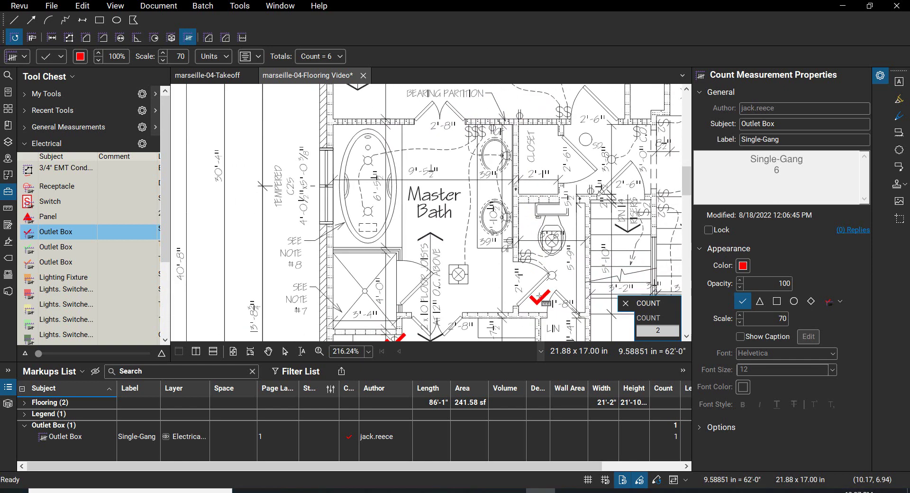
scroll(532, 260, "up", 4)
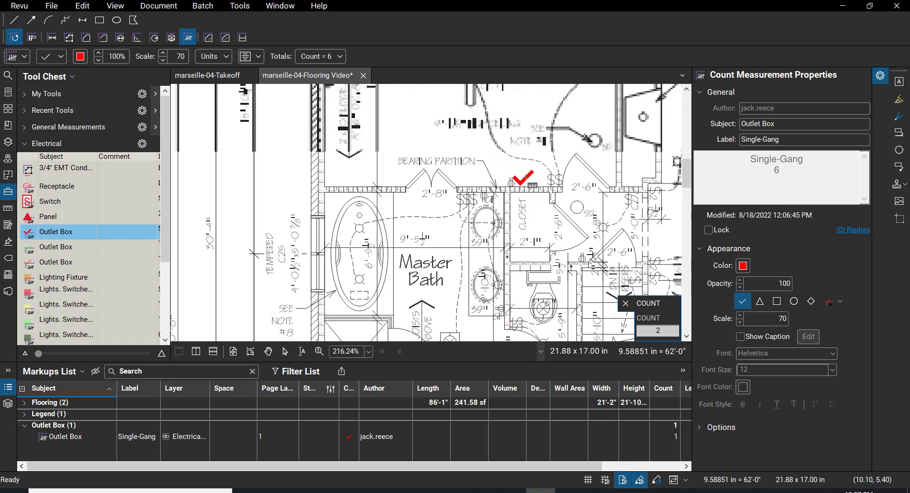
left_click(513, 177)
- Count the outlet boxes on the master bedroom's left exterior wall and beside its egress window
scroll(476, 143, "up", 1)
scroll(477, 144, "up", 5)
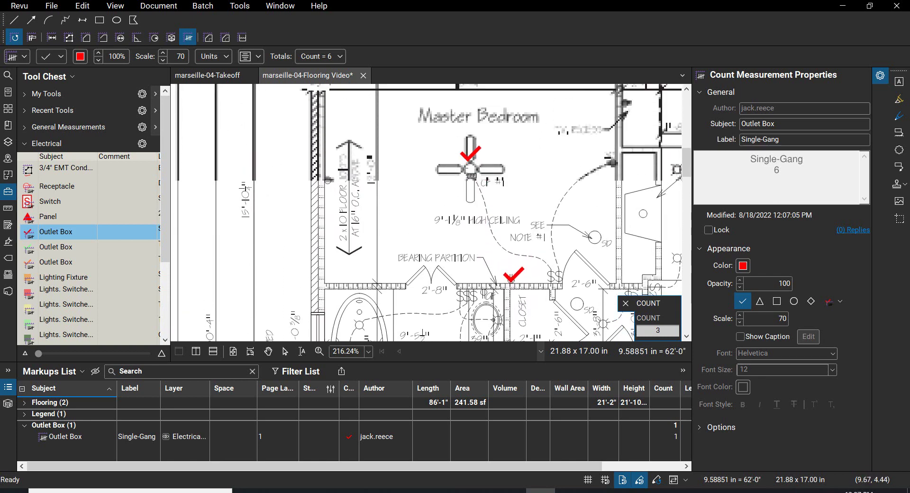
left_click(332, 183)
scroll(391, 179, "up", 5)
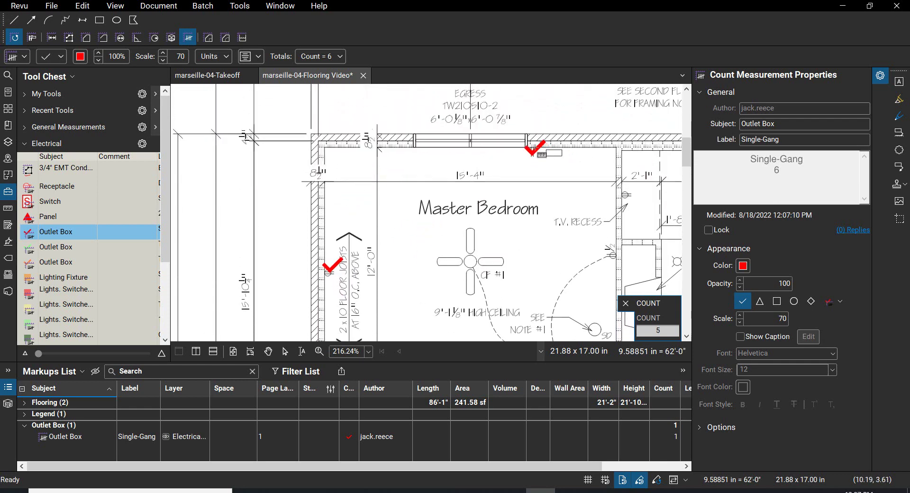
- Count the outlet boxes at the T.V. recess and on the master bedroom's right wall, and finish the count
scroll(540, 152, "right", 3)
left_click(564, 190)
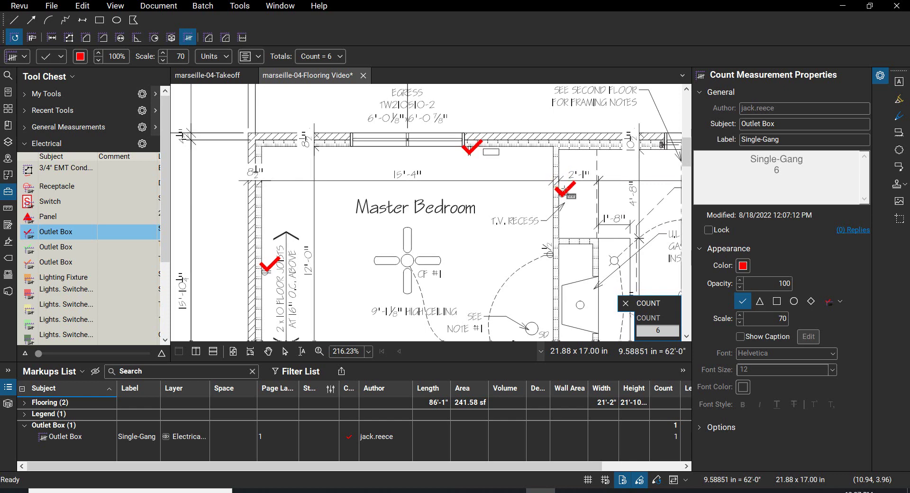
scroll(564, 190, "down", 3)
left_click(523, 194)
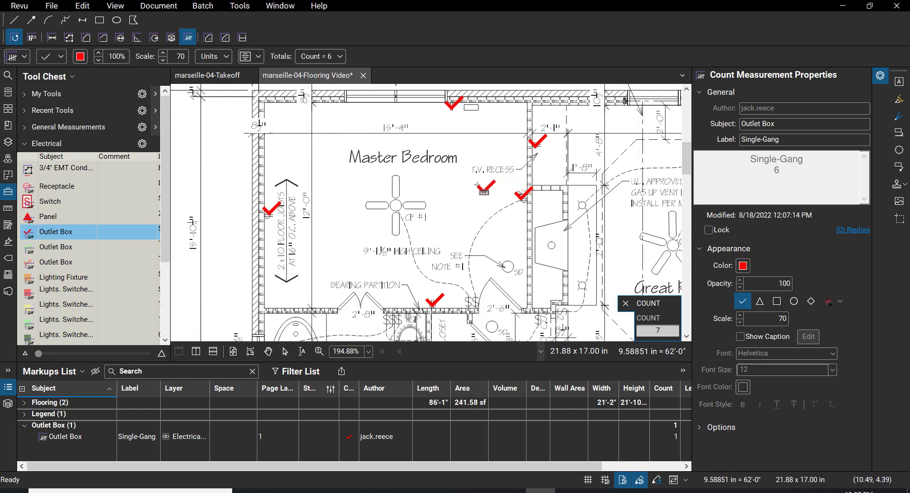
scroll(477, 184, "down", 2)
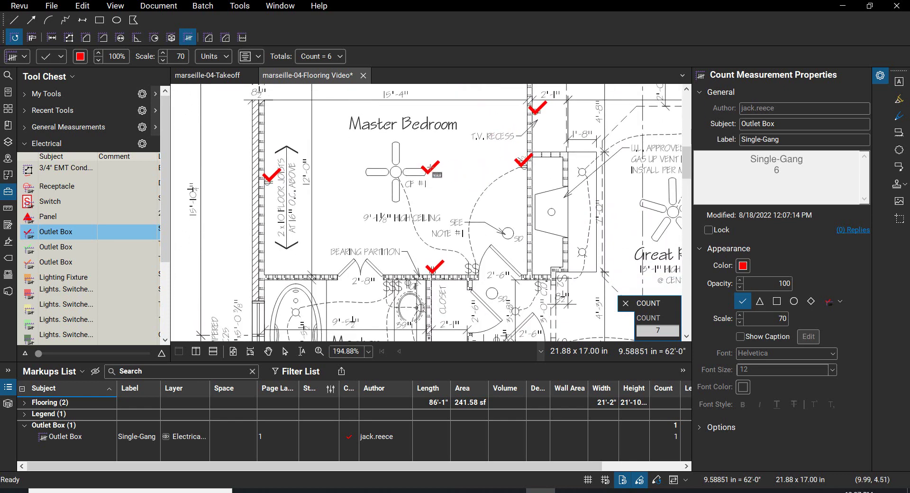
right_click(445, 138)
left_click(436, 158)
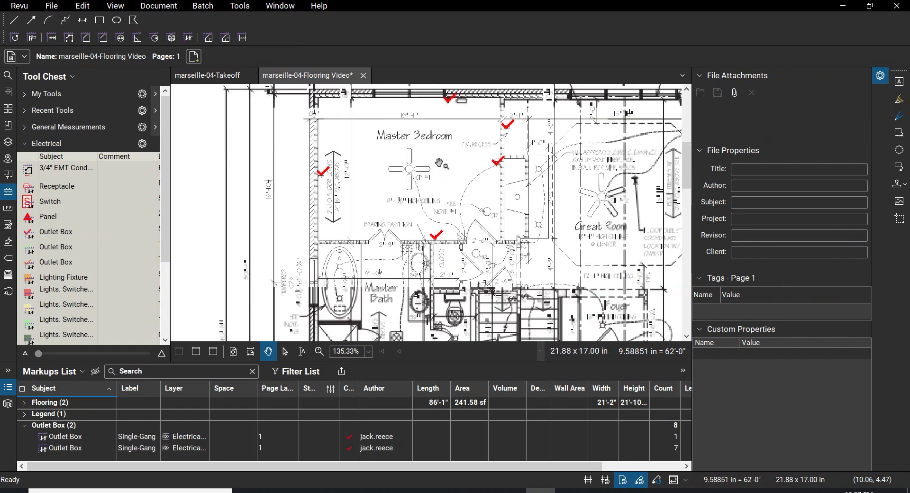
- Inspect the finished outlet box count through its mark at the T.V. recess, and clear the selection
scroll(439, 161, "down", 2)
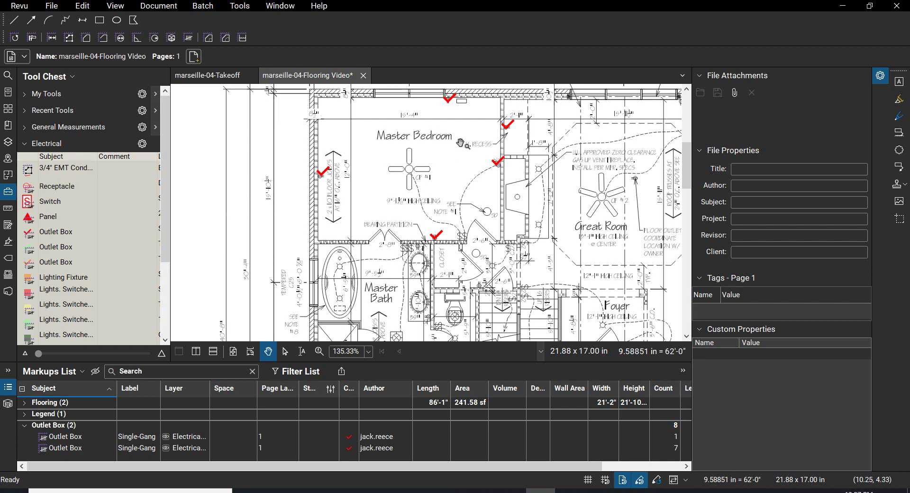
left_click(508, 130)
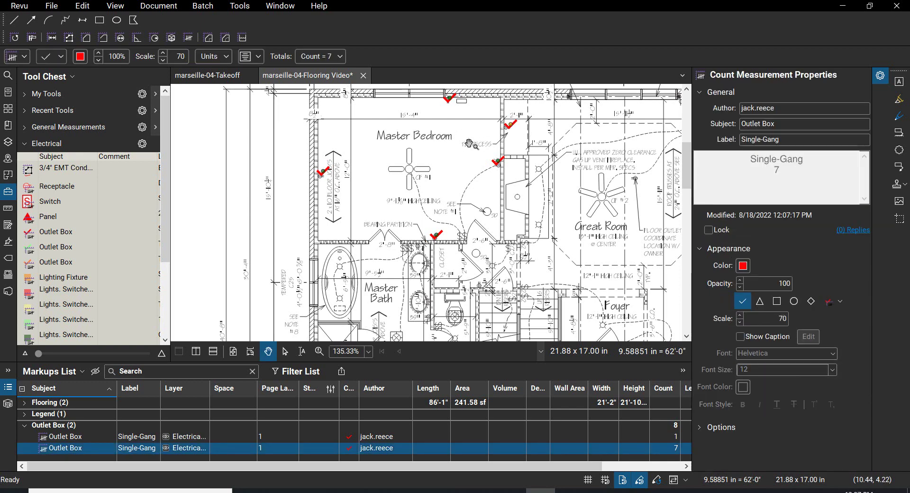
left_click(378, 89)
- Delete the stray single outlet box count in the blank area below the first floor plan
scroll(388, 173, "down", 4)
left_click_drag(379, 265, 294, 77)
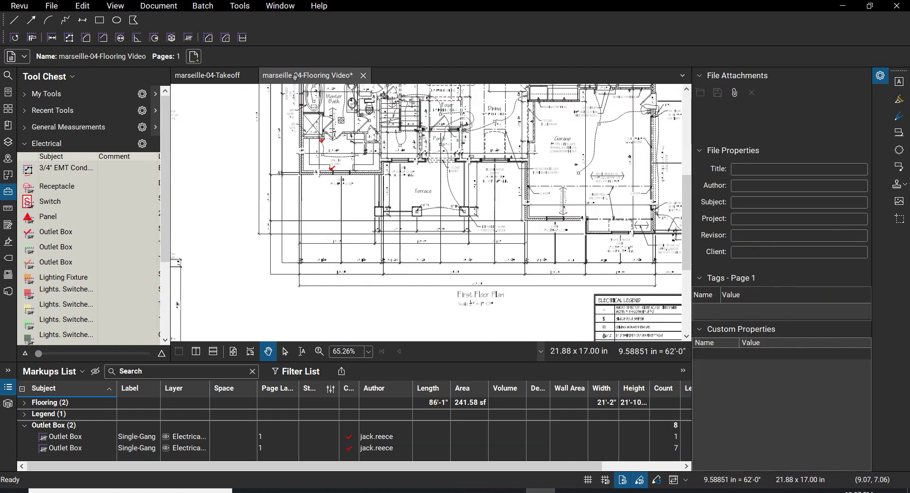
scroll(367, 314, "up", 5)
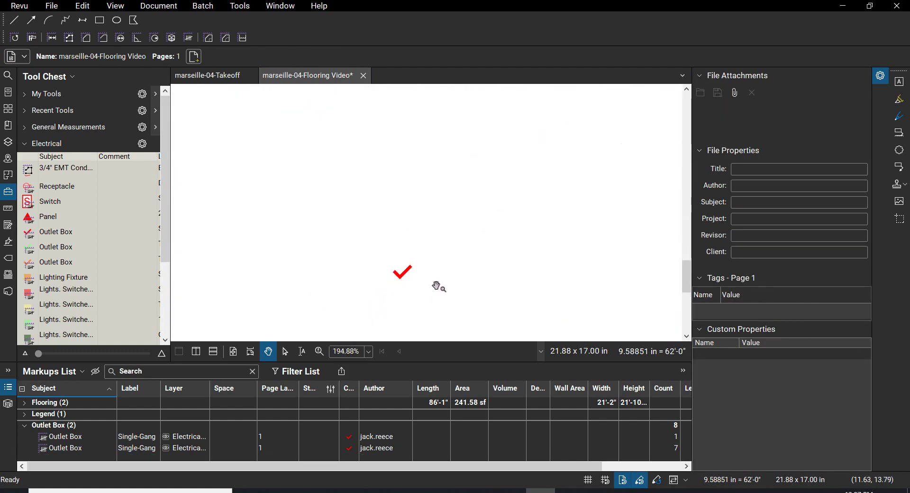
left_click(406, 274)
scroll(462, 239, "down", 6)
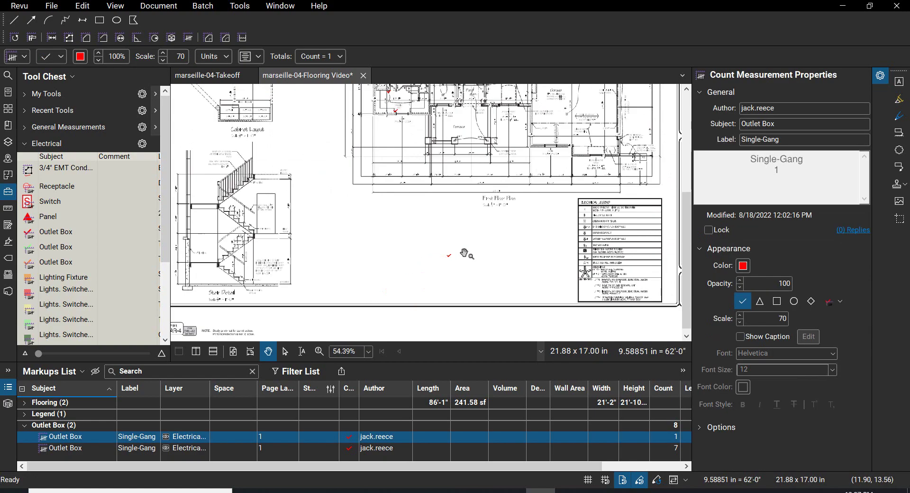
scroll(497, 230, "up", 1)
scroll(427, 137, "up", 3)
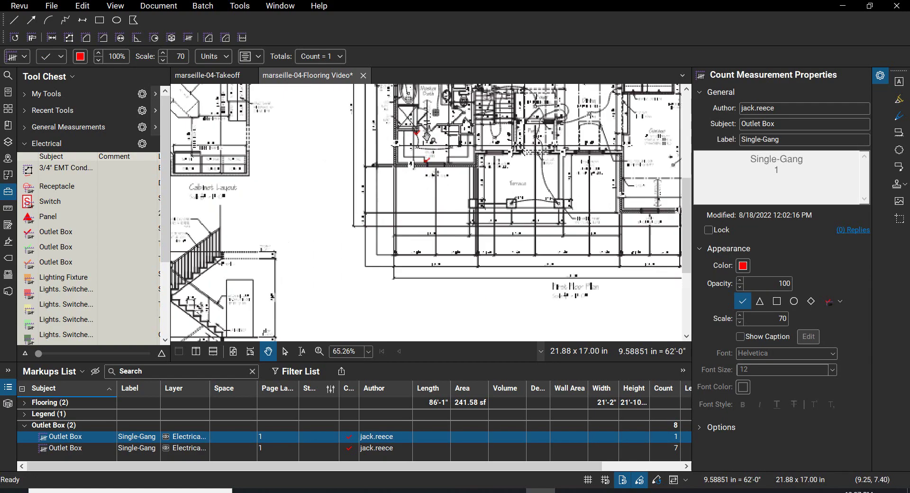
scroll(455, 237, "down", 5)
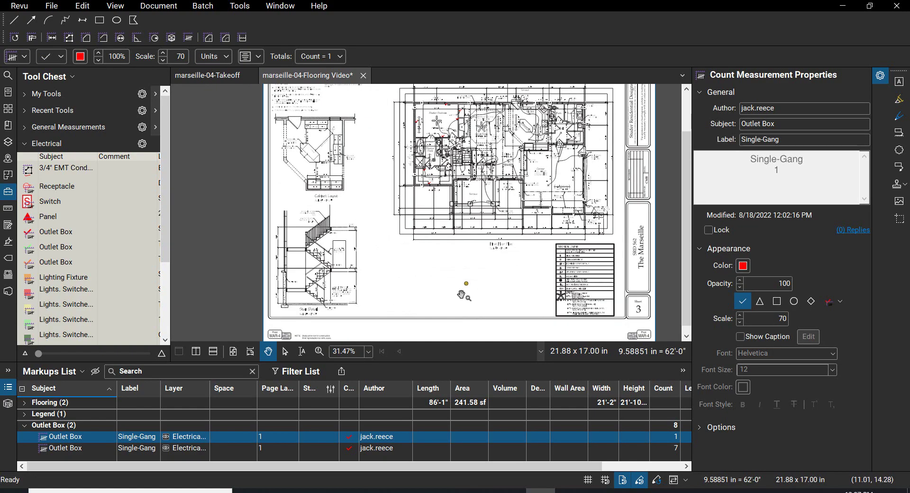
scroll(462, 294, "up", 6)
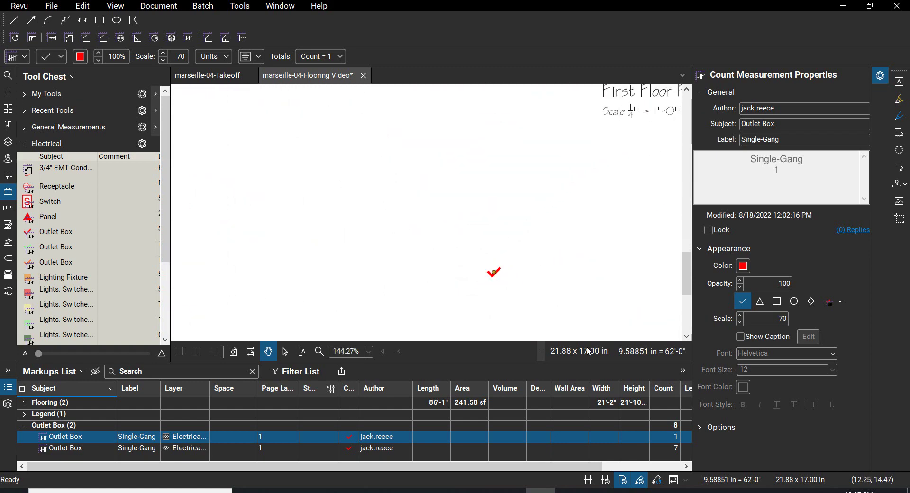
key("Delete")
scroll(349, 241, "down", 6)
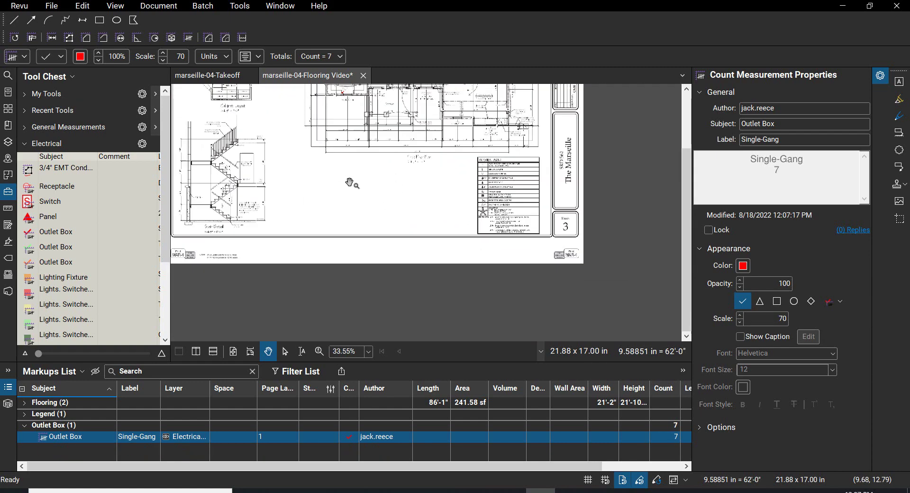
- Select the remaining outlet box count through its mark beside the master bedroom window
scroll(469, 199, "up", 3)
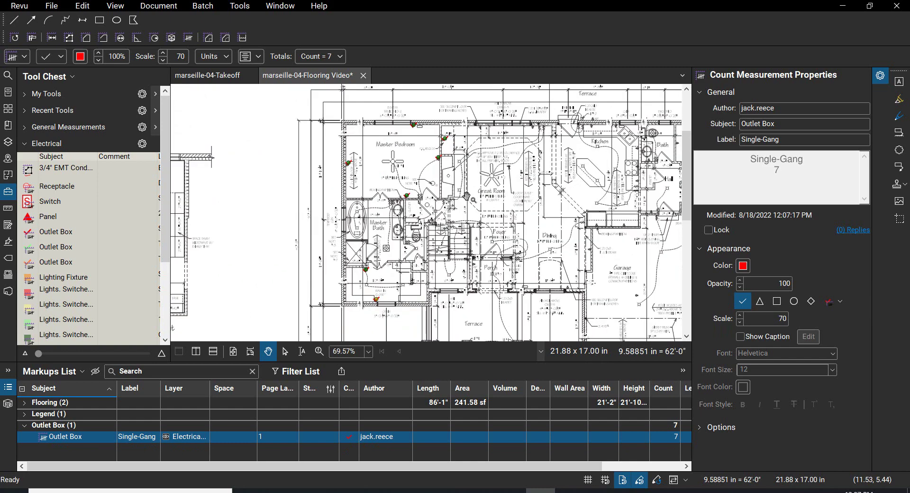
scroll(426, 151, "up", 3)
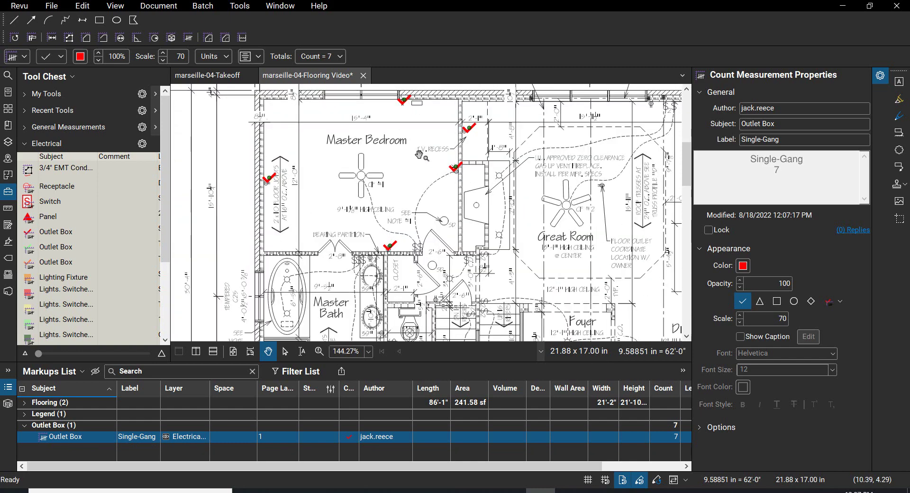
left_click(422, 144)
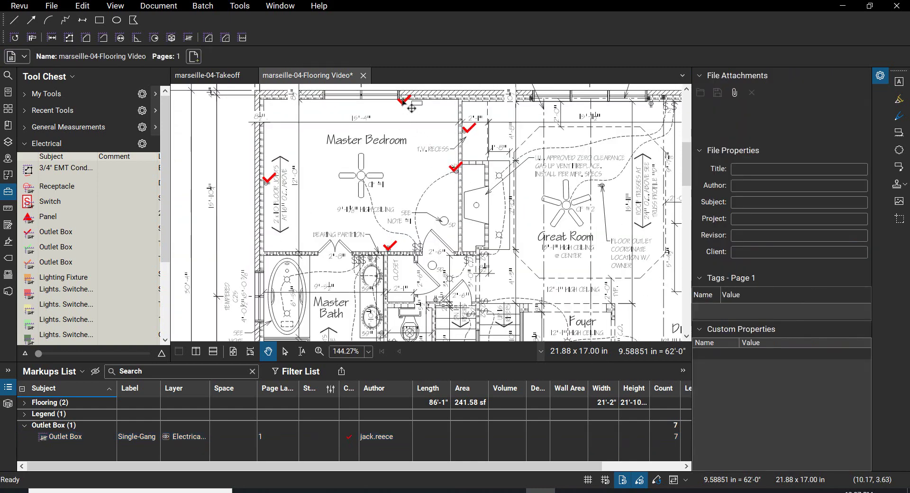
left_click(411, 108)
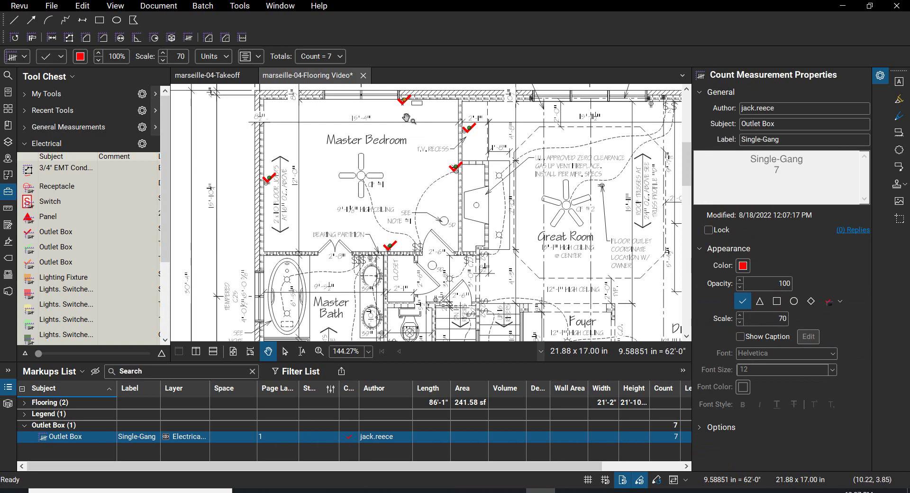
- Remove the T.V. recess mark from the single-gang outlet box count group and clear the selection
scroll(472, 137, "up", 3)
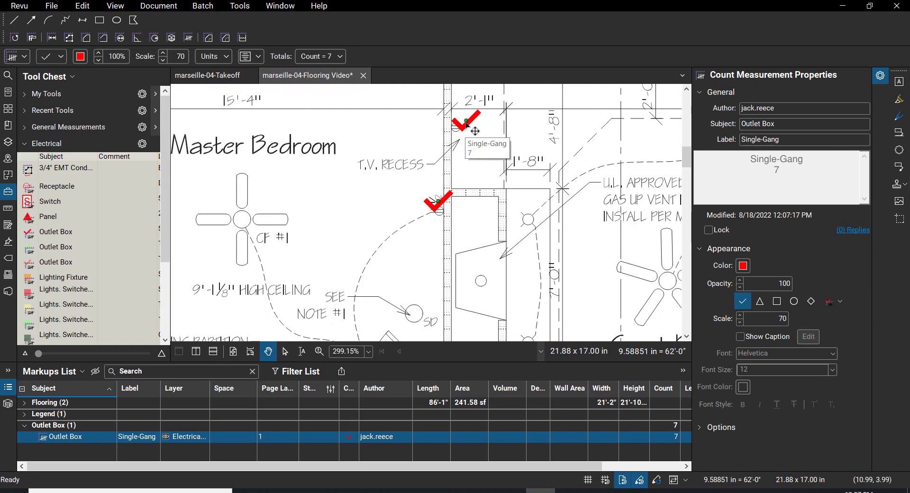
right_click(474, 131)
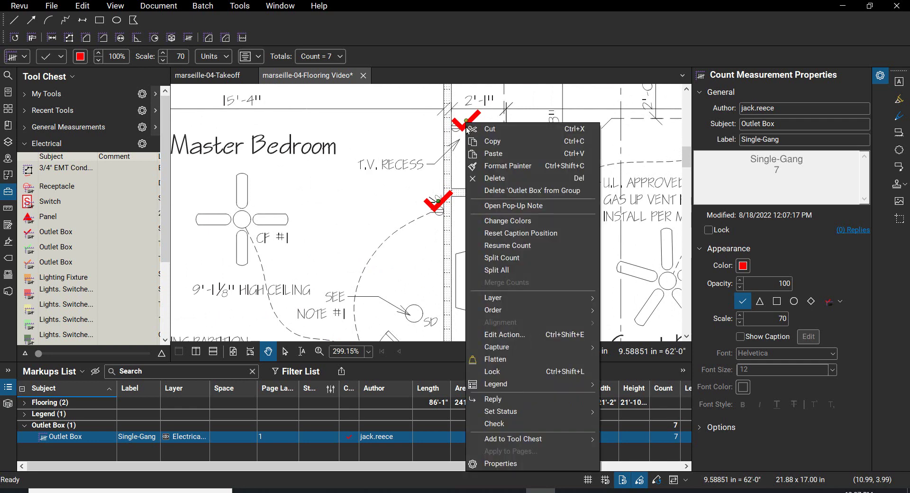
left_click(543, 191)
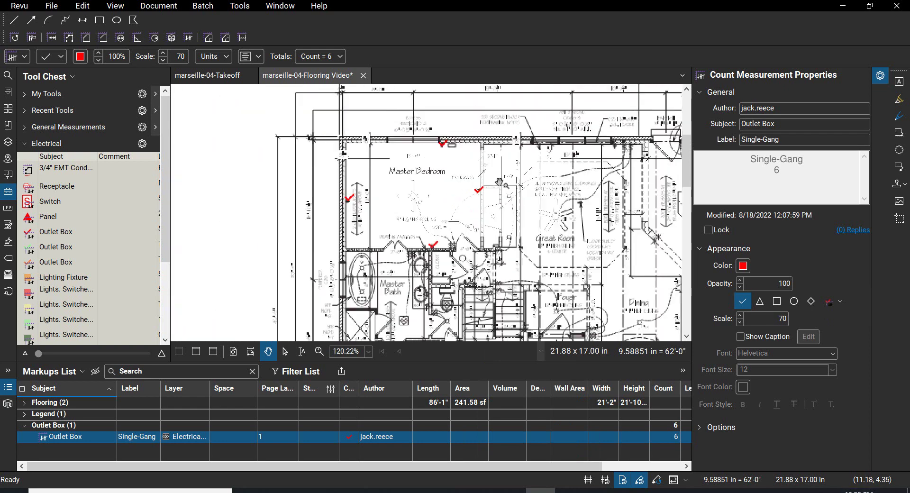
scroll(498, 179, "down", 6)
key("Escape")
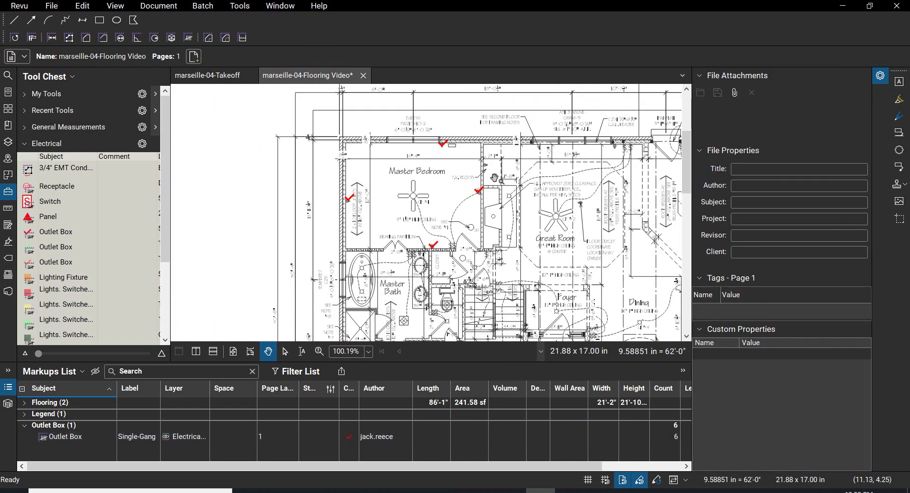
- Start a three-gang outlet box count and mark the switches on the master bath's upper wall beside the vanity
left_click(46, 251)
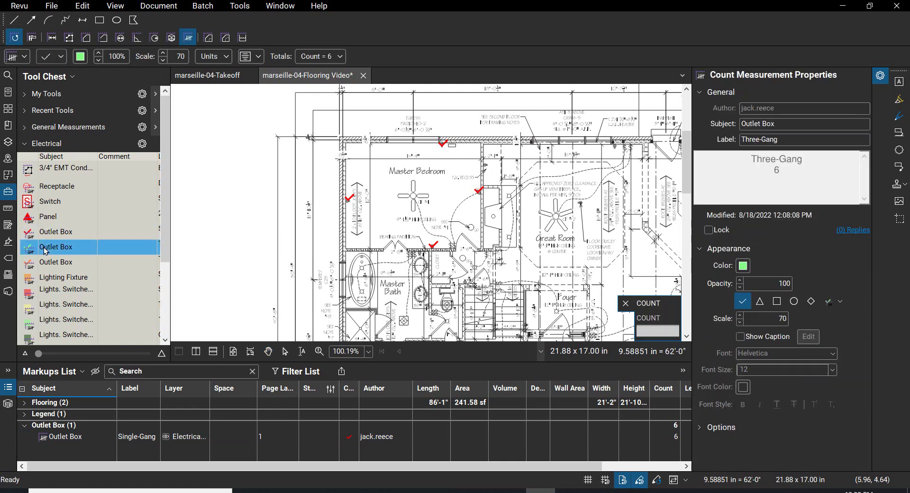
scroll(417, 312, "up", 5)
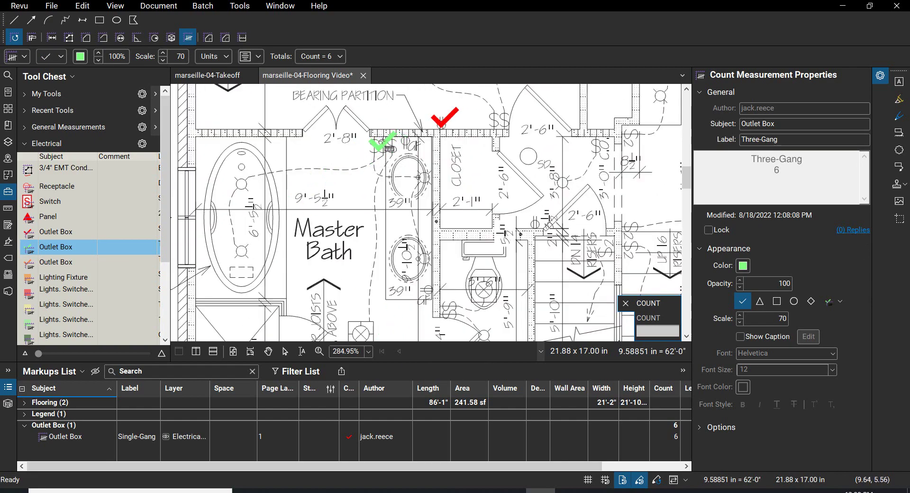
left_click(384, 144)
scroll(332, 194, "down", 2)
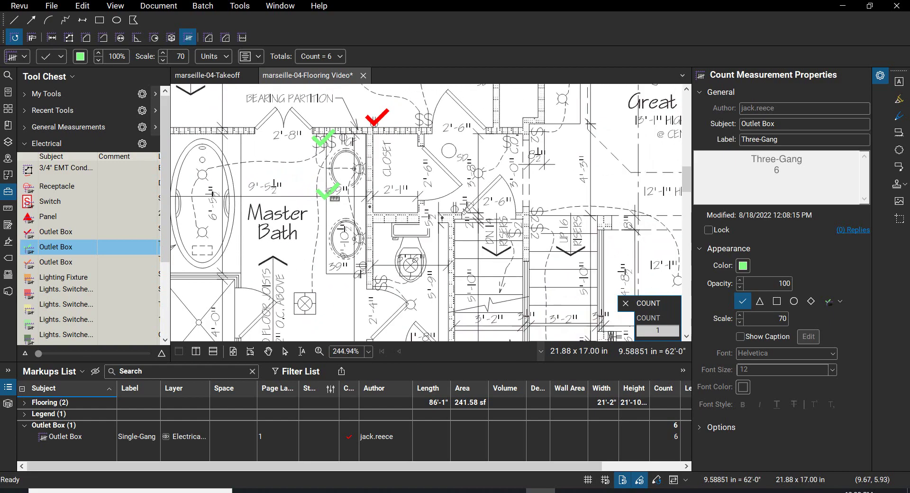
- Add the switch group on the wall between the foyer and the dining room to the three-gang count, and finish the count
scroll(327, 192, "down", 2)
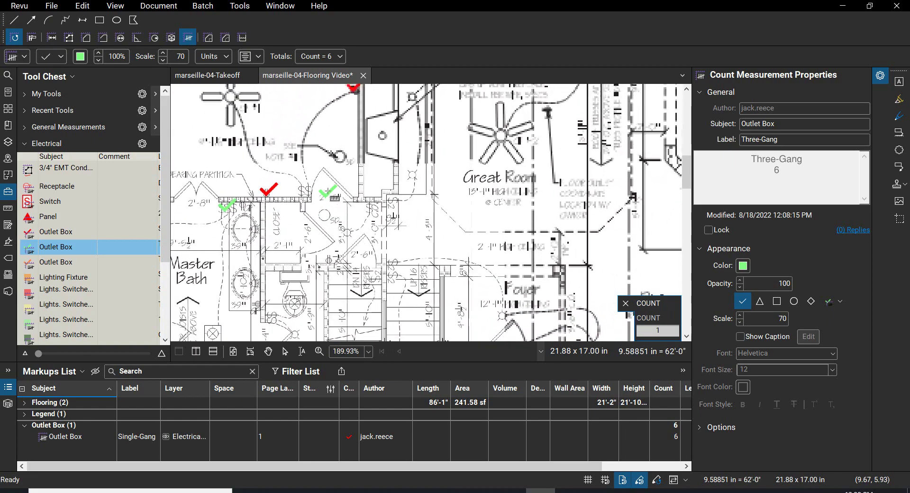
scroll(327, 192, "up", 3)
scroll(327, 192, "down", 3)
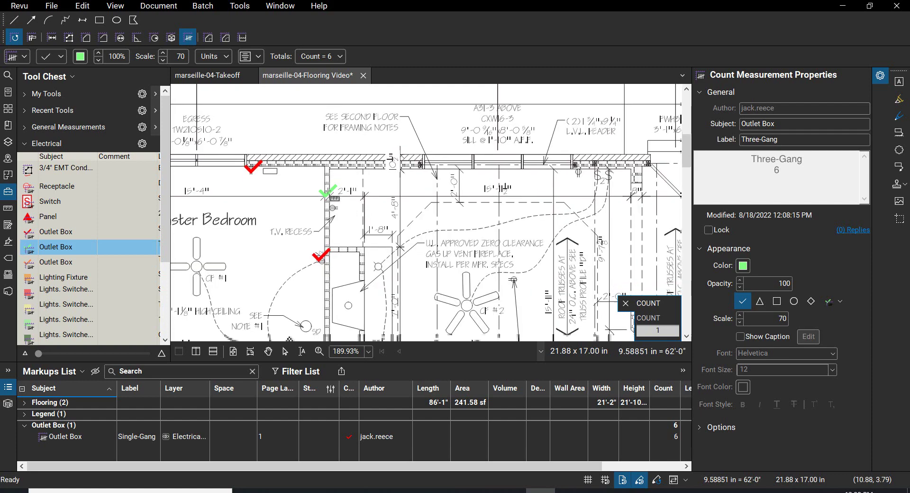
scroll(327, 192, "right", 5)
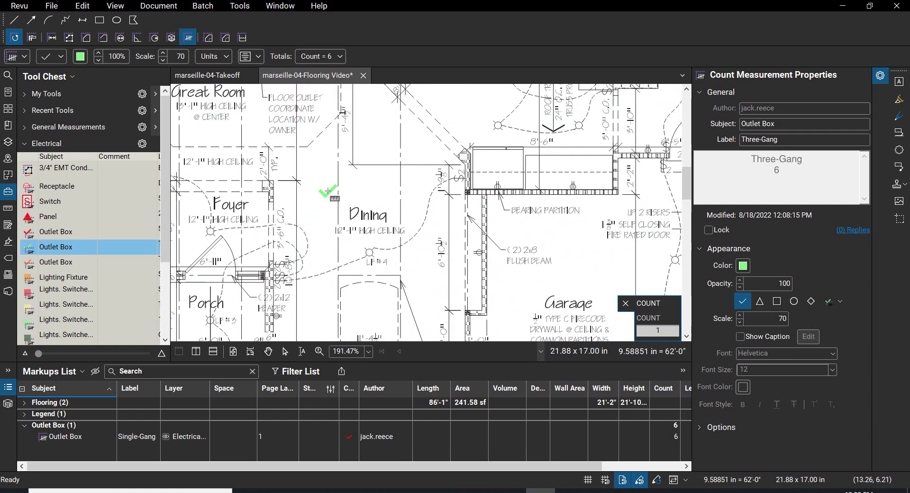
scroll(328, 191, "right", 1)
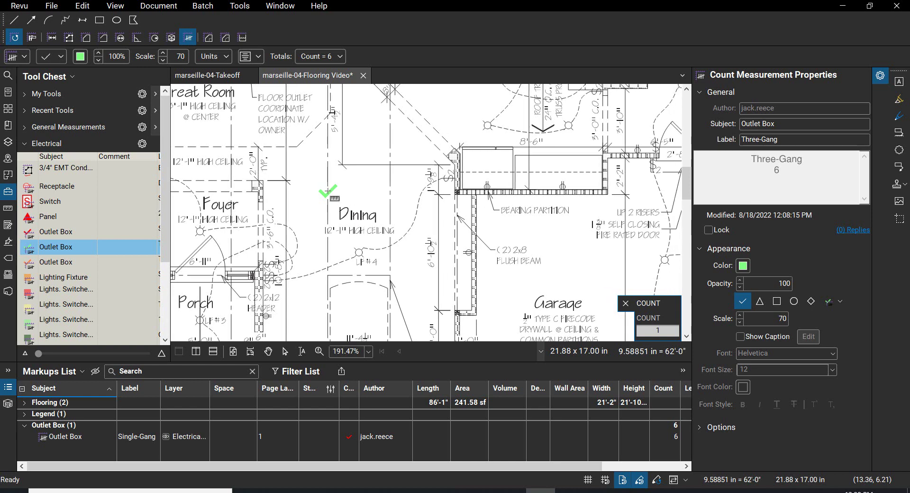
scroll(328, 192, "left", 2)
scroll(328, 192, "down", 1)
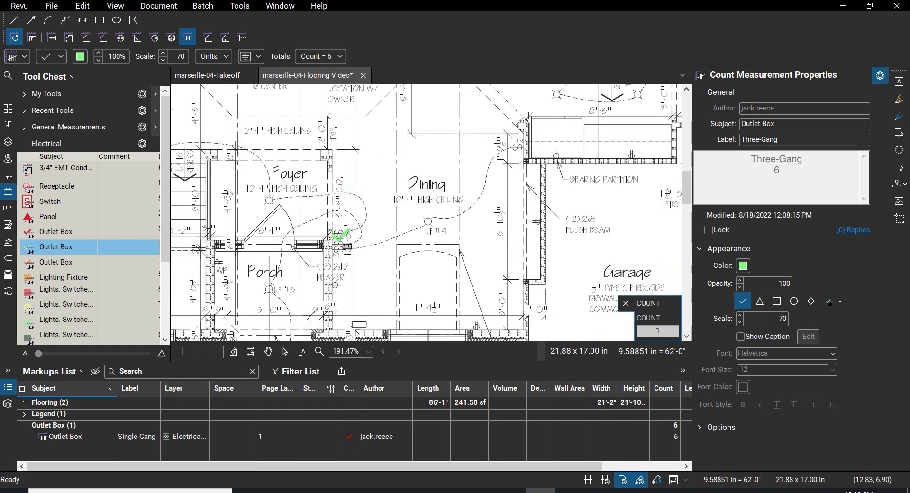
left_click(340, 241)
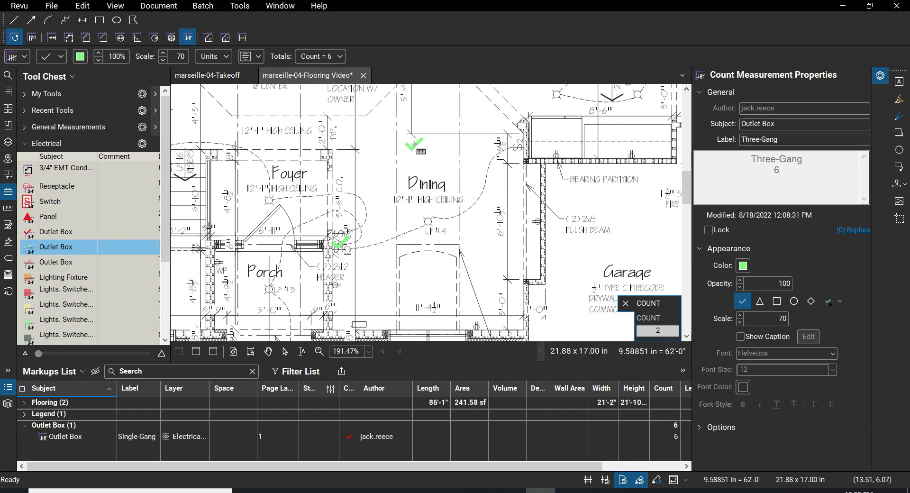
key("Escape")
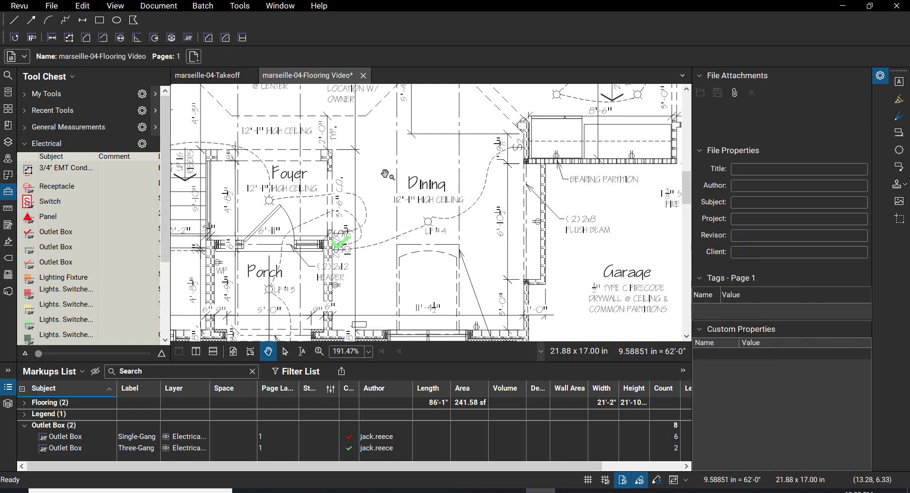
- Count the two-gang outlet boxes beside the master bath's toilet room and the master bedroom door, and finish the count
left_click(59, 266)
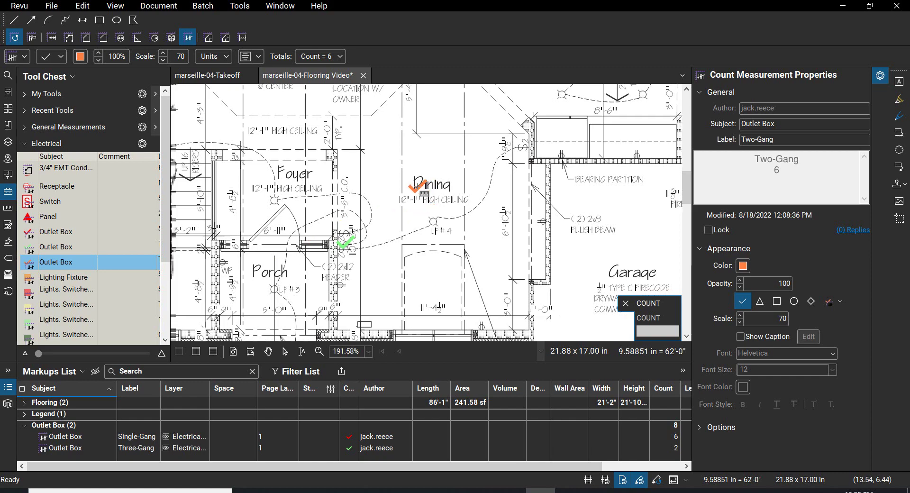
scroll(417, 186, "left", 8)
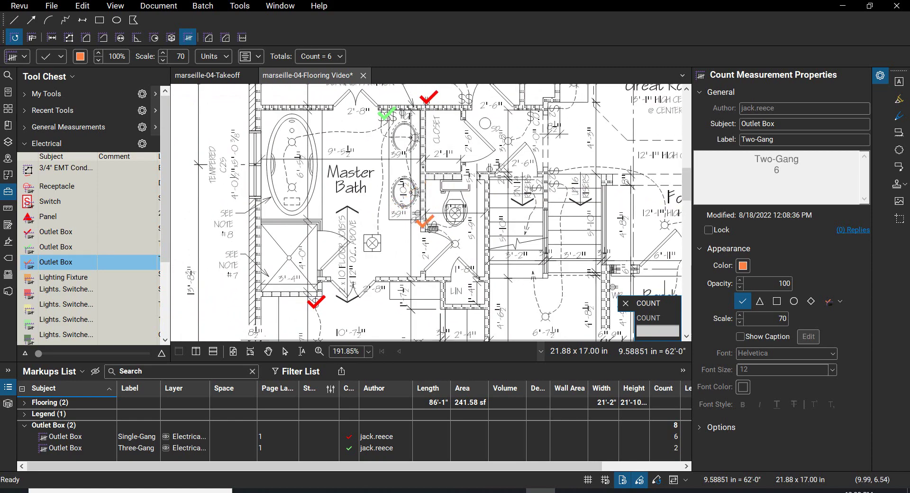
left_click(431, 228)
scroll(393, 267, "up", 3)
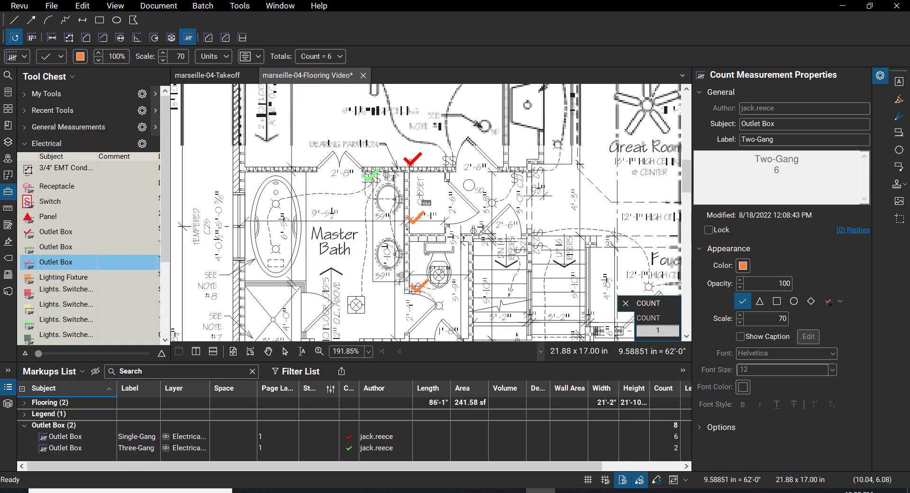
left_click(448, 164)
right_click(339, 127)
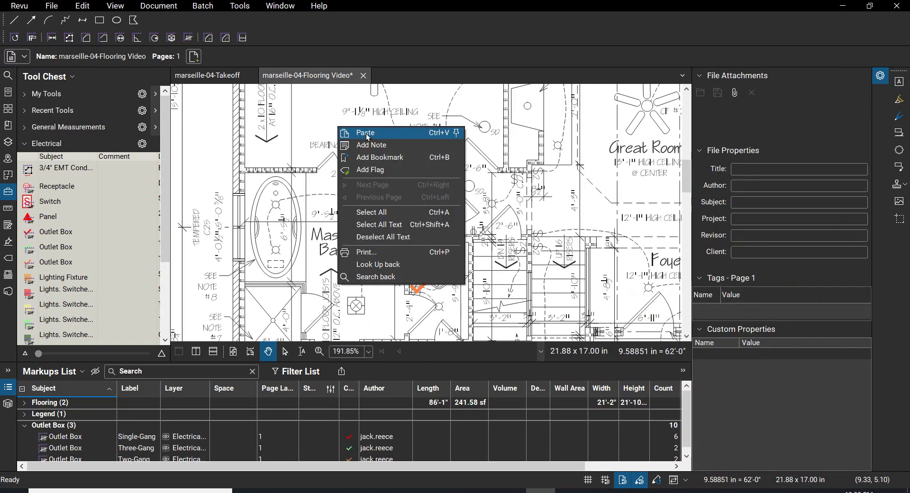
left_click(300, 114)
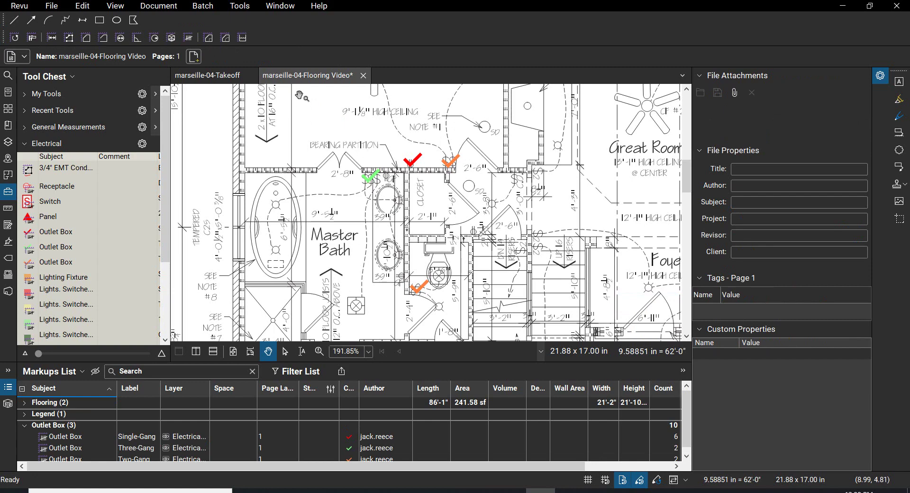
- Select the single-gang, three-gang and two-gang outlet box counts in the markups list and create a new legend from them
scroll(306, 121, "down", 4)
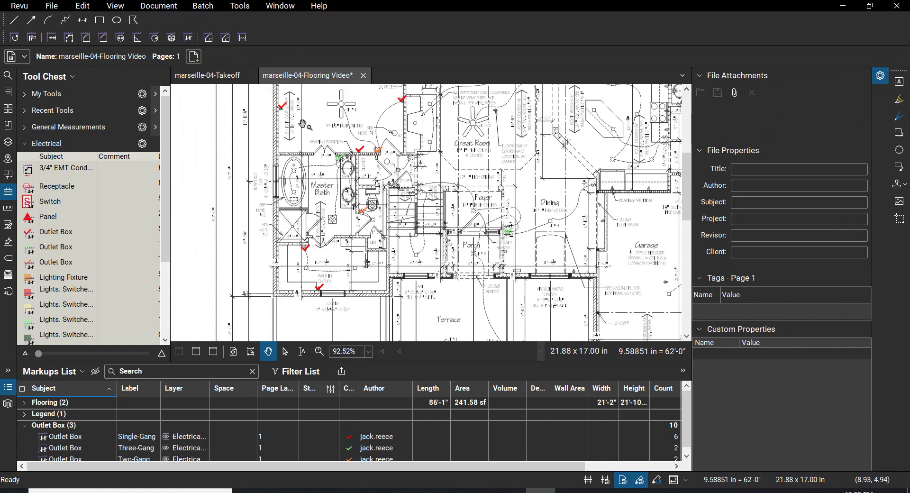
scroll(243, 277, "down", 4)
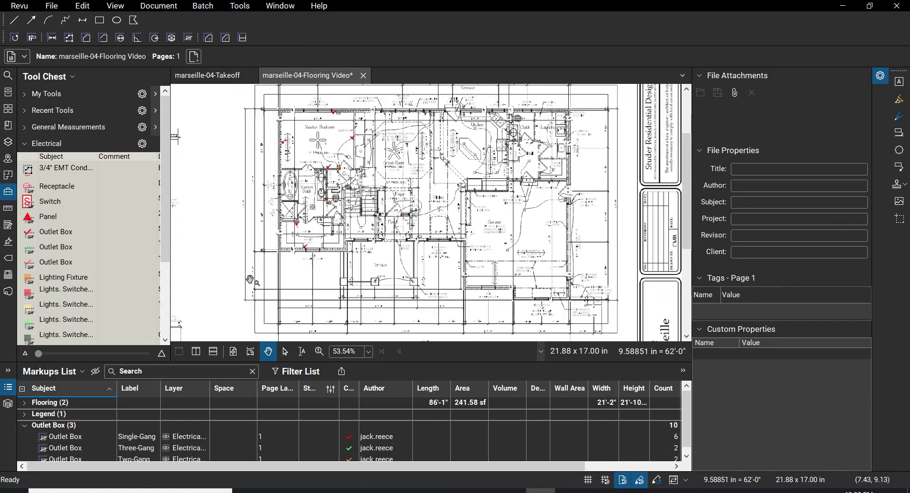
left_click_drag(242, 277, 252, 142)
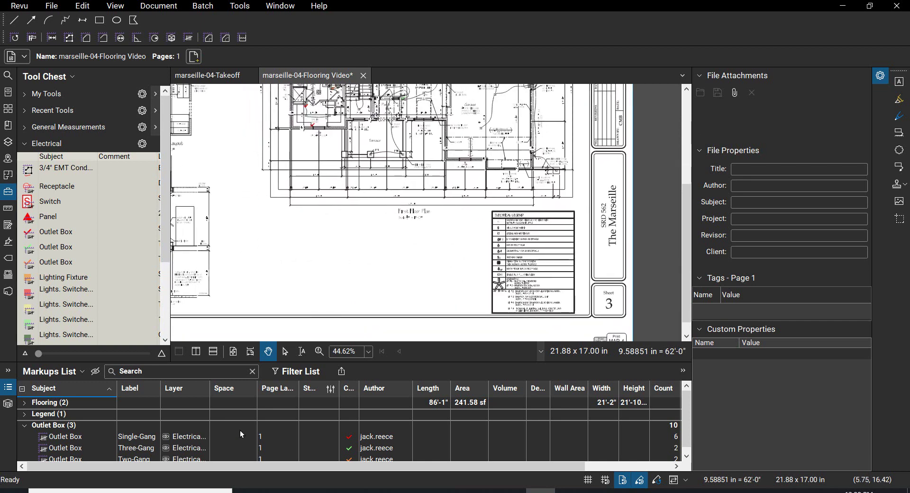
scroll(240, 429, "down", 1)
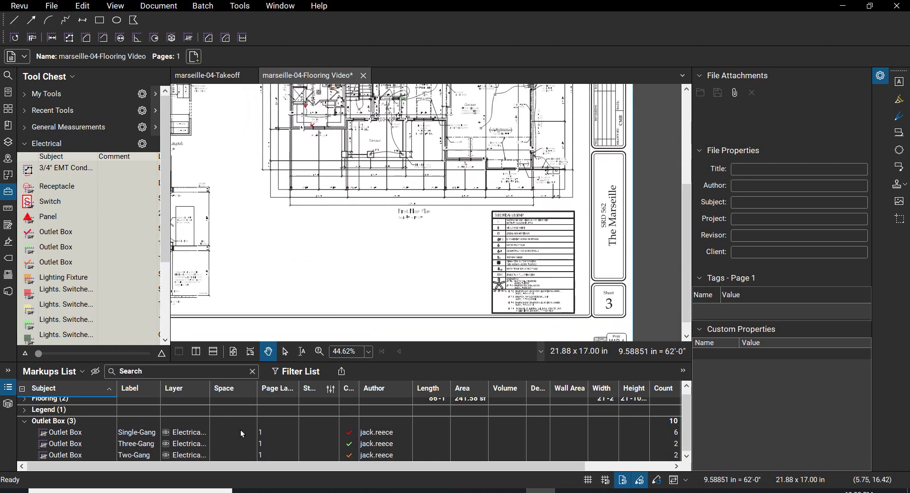
left_click(132, 431)
left_click(132, 431)
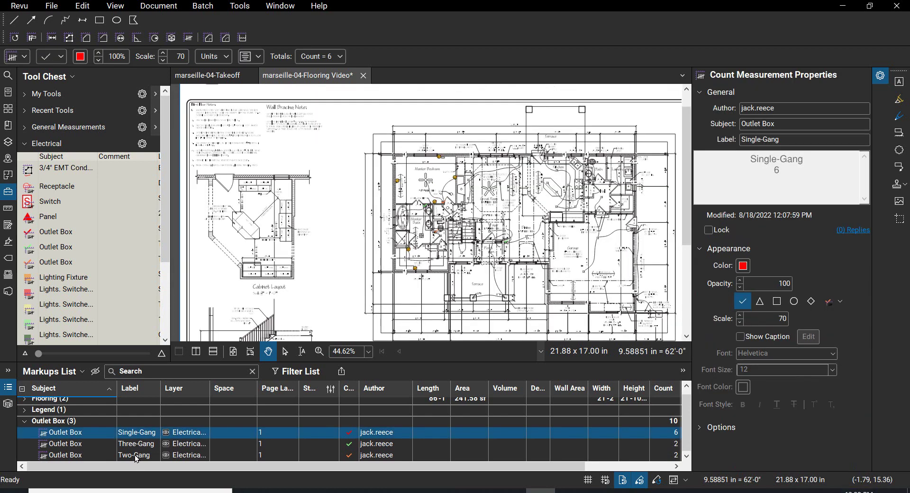
left_click(139, 455, "shift")
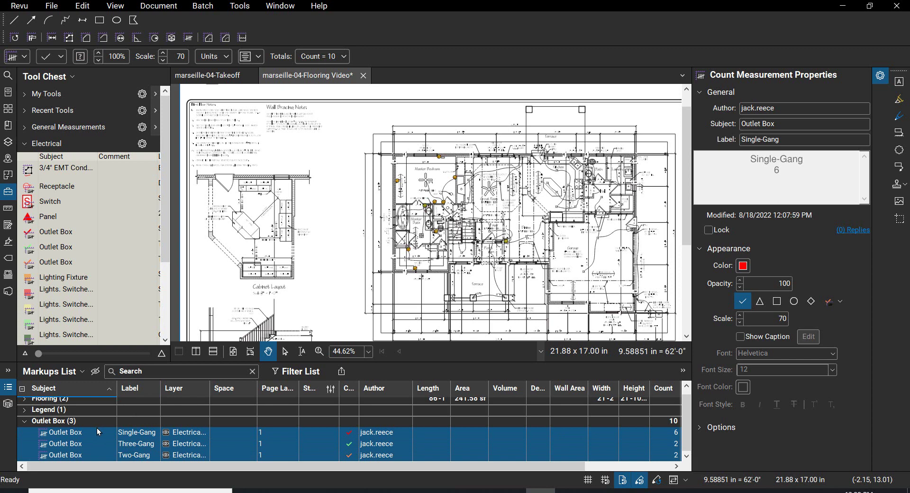
right_click(125, 436)
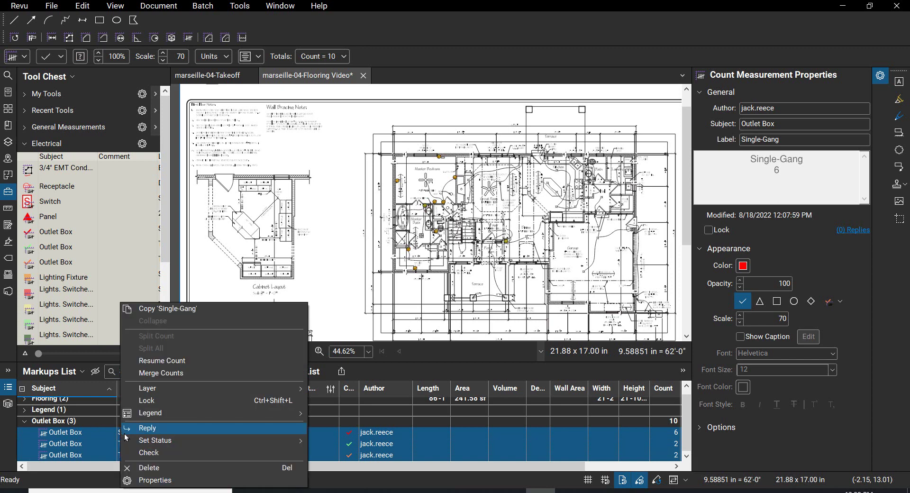
mouse_move(208, 417)
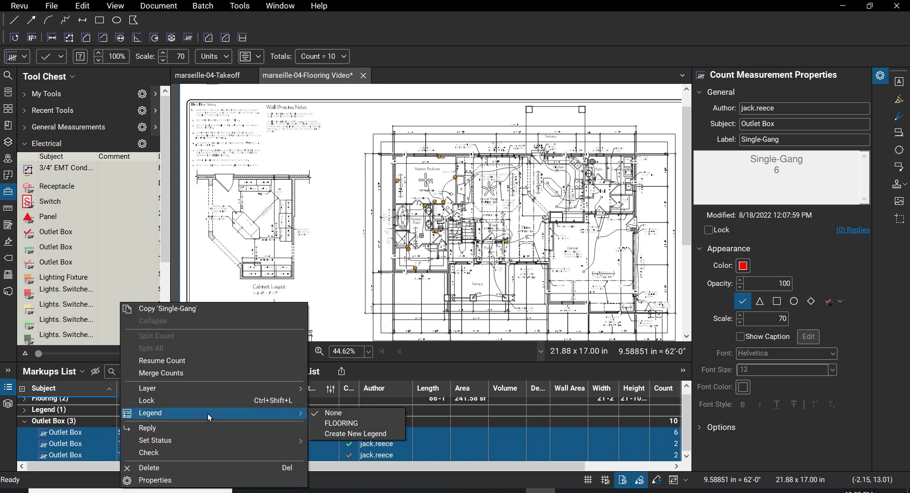
left_click(348, 434)
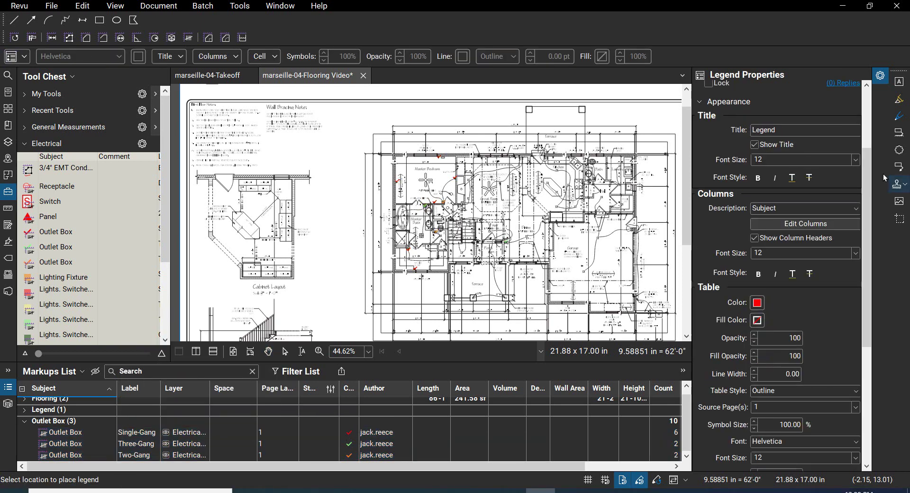
- Title the legend "Electical Outlet Boxes" and set its description column to Label
double_click(795, 130)
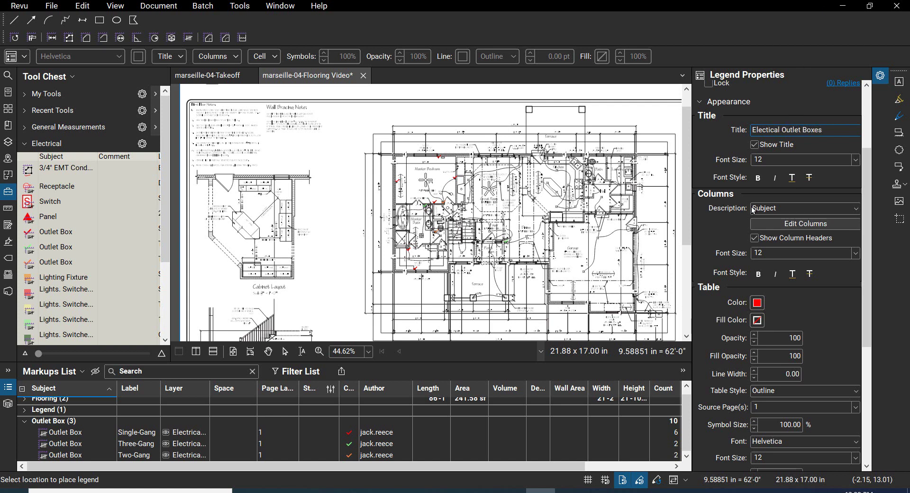
left_click(825, 211)
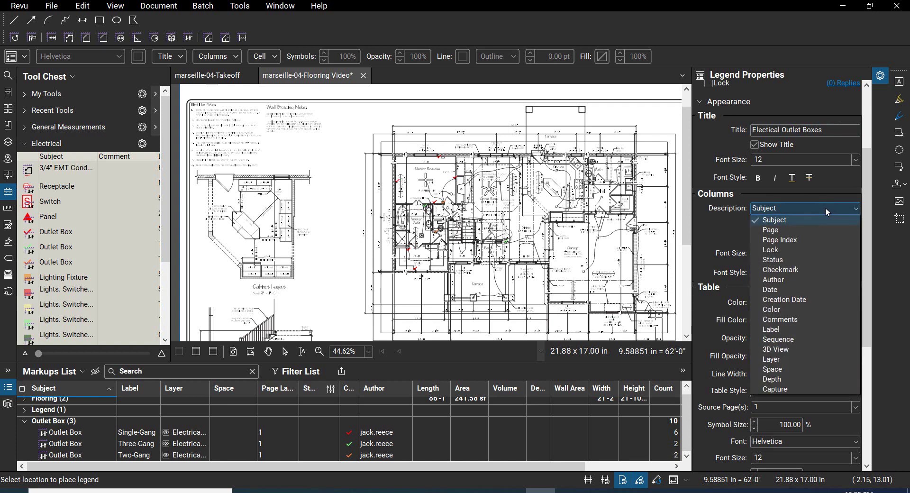
left_click(782, 329)
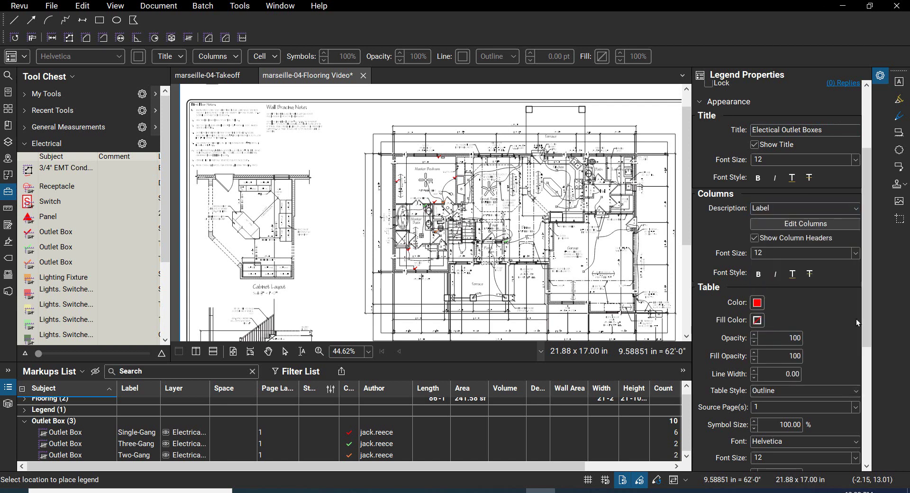
- Set the legend table's color to black and its table style to Gridlines
left_click(761, 304)
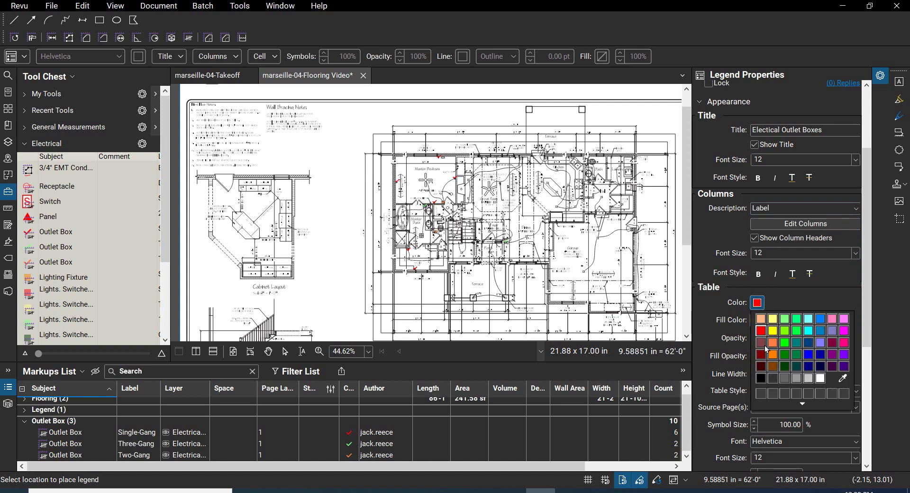
left_click(762, 380)
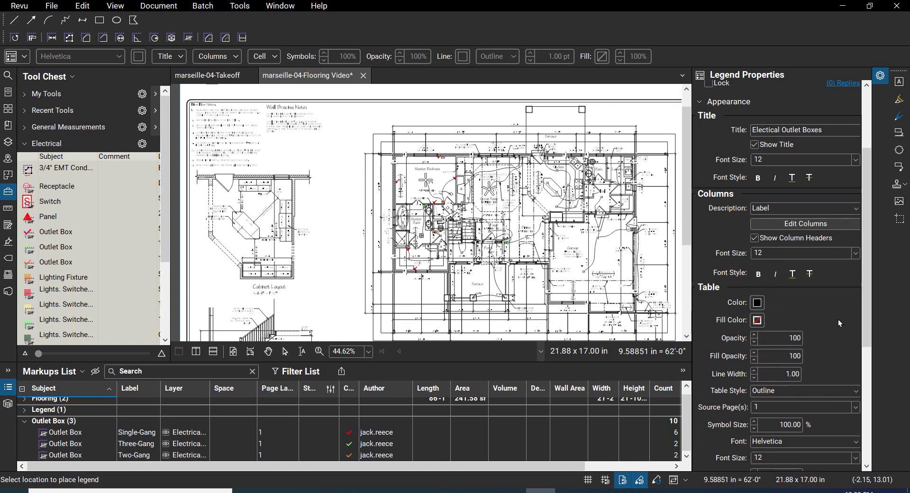
scroll(838, 319, "down", 2)
left_click(817, 335)
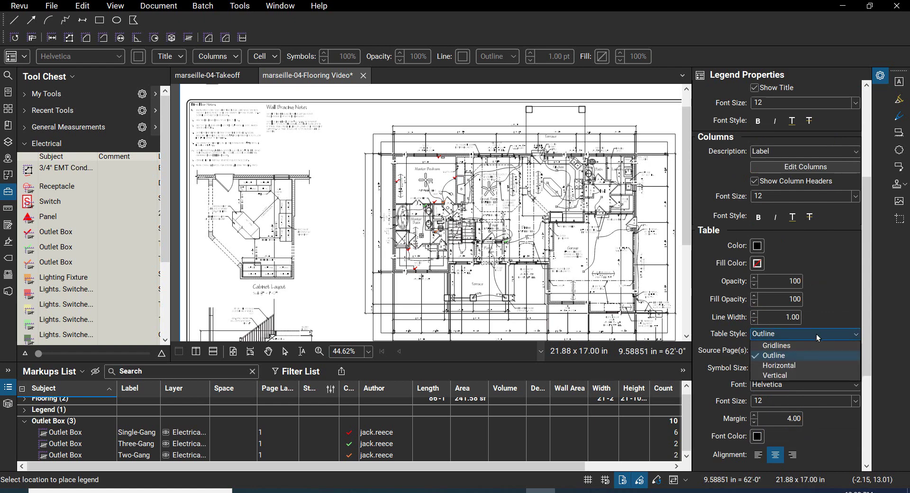
left_click(782, 345)
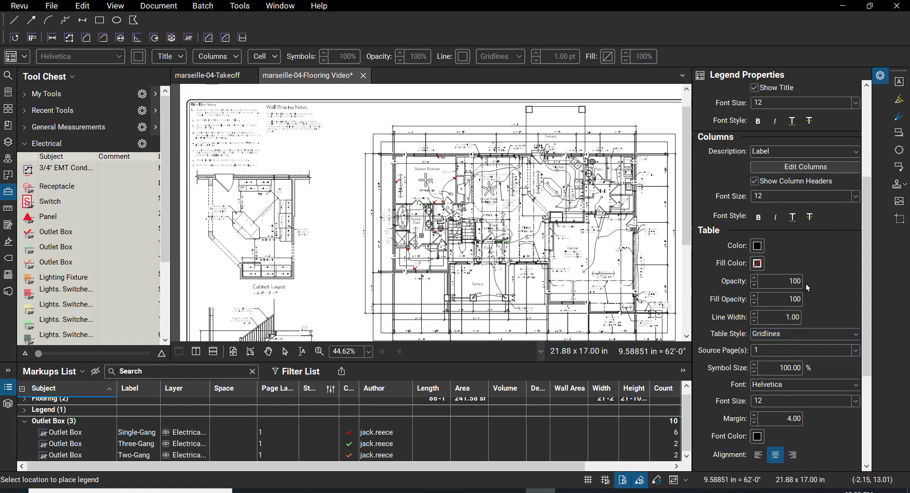
- Place the outlet box legend in the blank area below the first floor plan, between the stair detail and the electrical legend
scroll(345, 139, "down", 1)
scroll(345, 139, "down", 3)
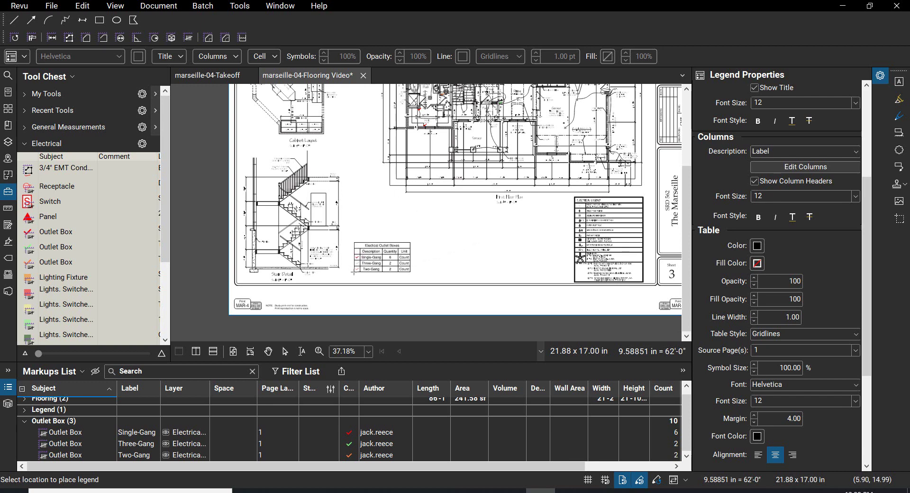
left_click(404, 274)
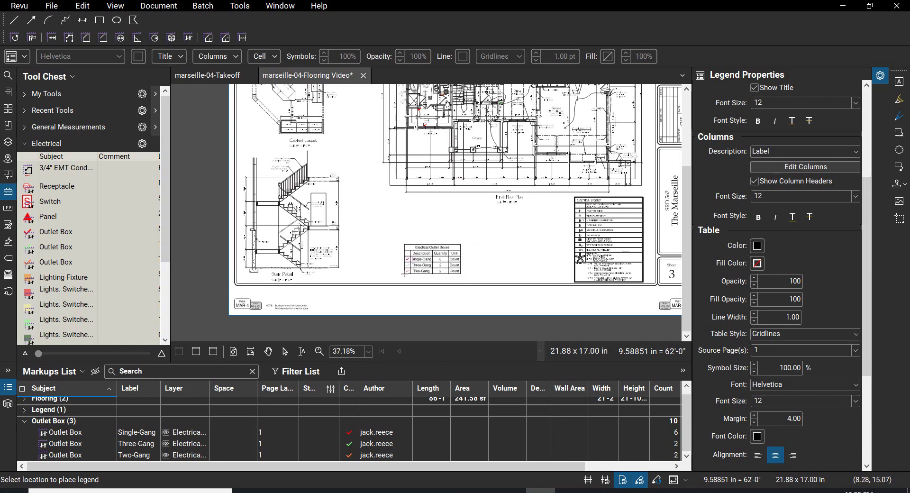
left_click(492, 266)
scroll(485, 263, "up", 3)
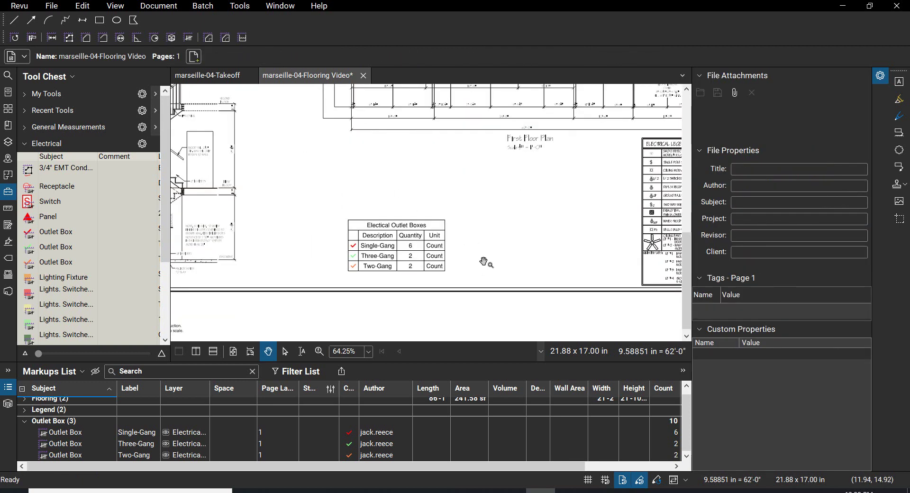
scroll(494, 199, "down", 5)
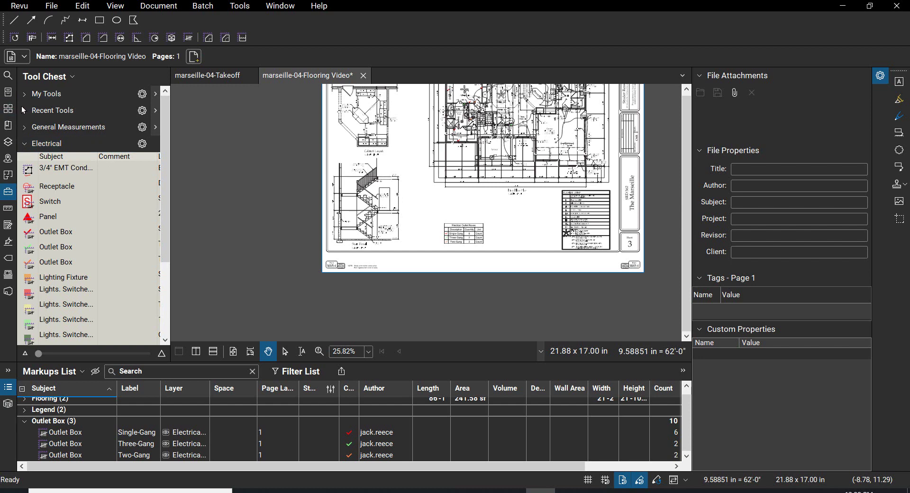
- Show the Flooring layer and move the outlet box legend clear of the FLOORING legend so the two tables sit side by side
left_click(7, 143)
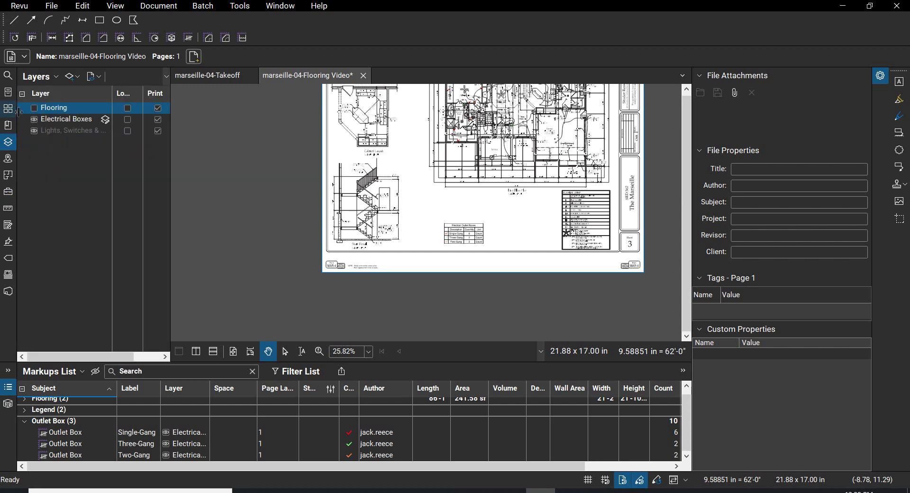
left_click(35, 110)
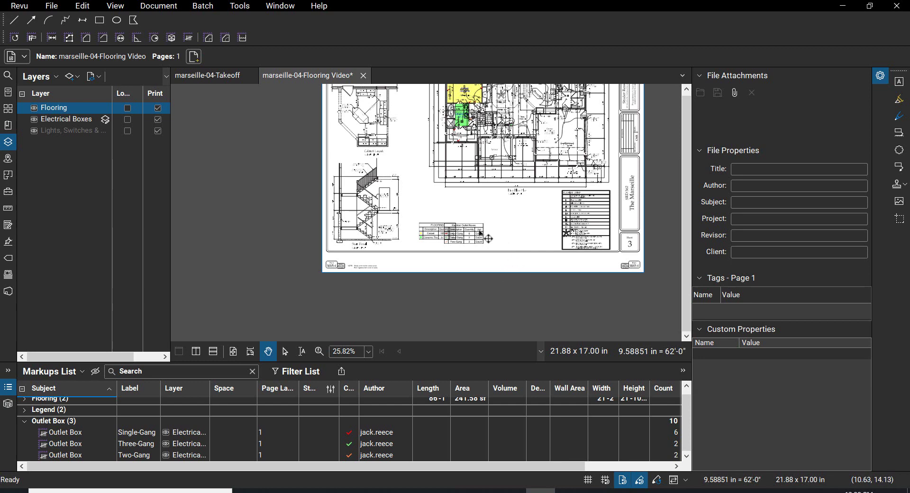
left_click(480, 221)
left_click(480, 220)
scroll(483, 223, "up", 3)
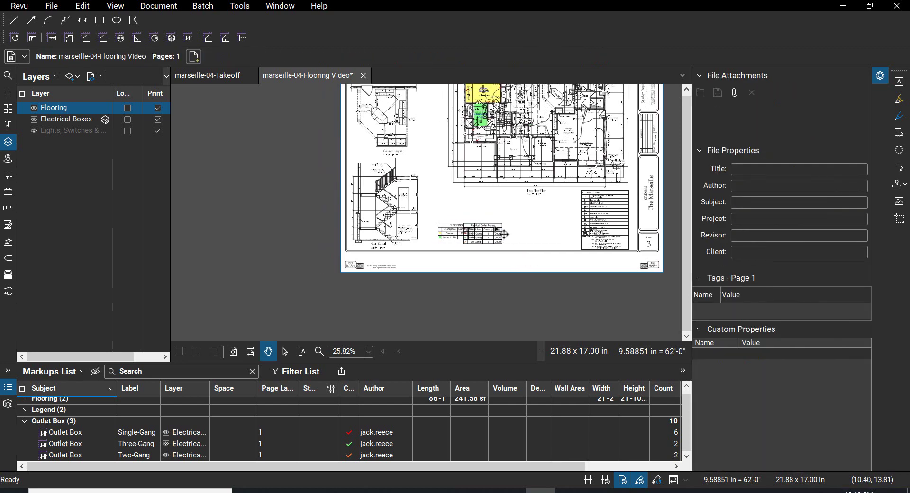
left_click(493, 231)
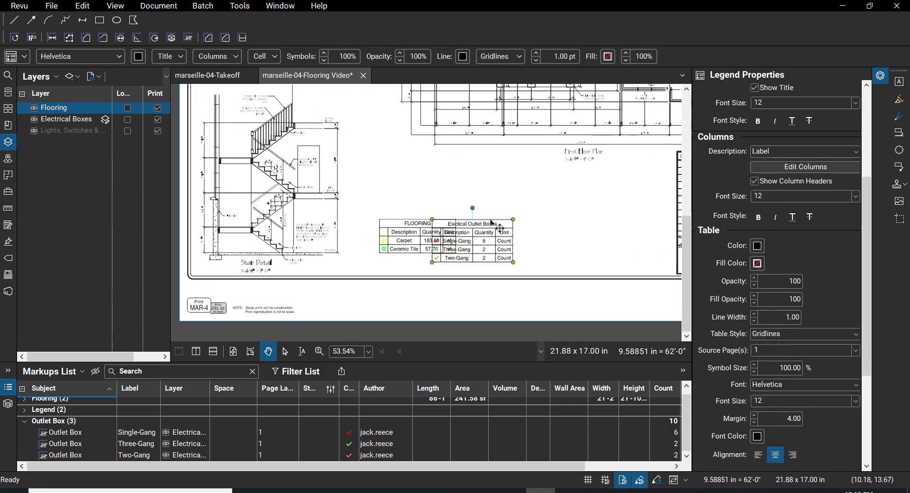
left_click_drag(493, 231, 522, 222)
key("Escape")
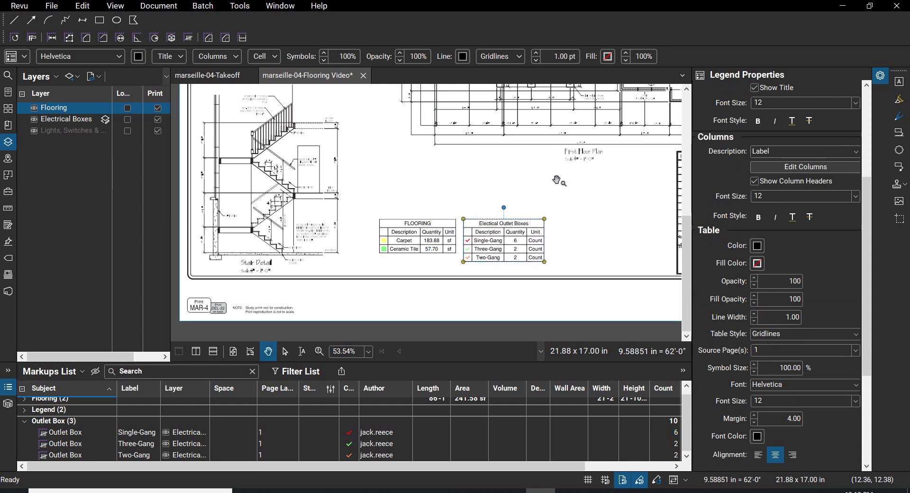
- Look over both legends and the first floor plan markups, and save the file
mouse_move(557, 181)
left_mouse_down()
mouse_move(514, 228)
mouse_move(422, 246)
left_mouse_up()
scroll(422, 247, "down", 1)
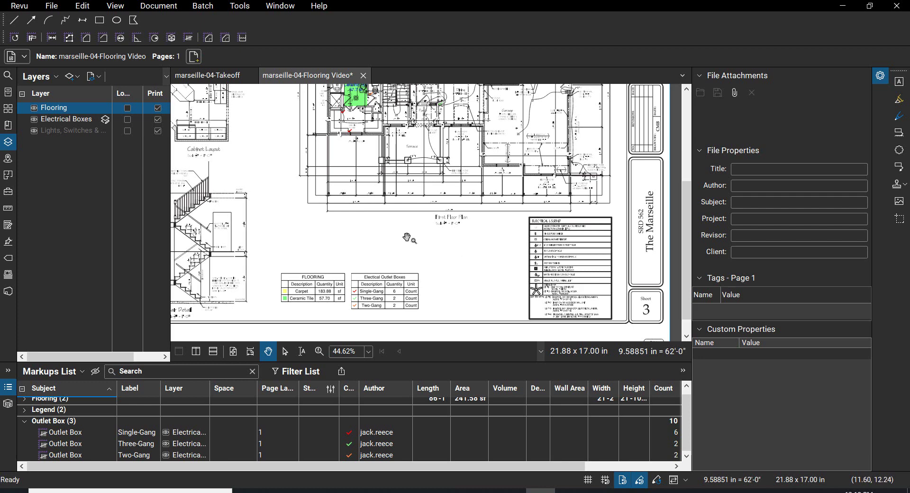
left_click_drag(408, 235, 393, 319)
scroll(334, 302, "up", 1)
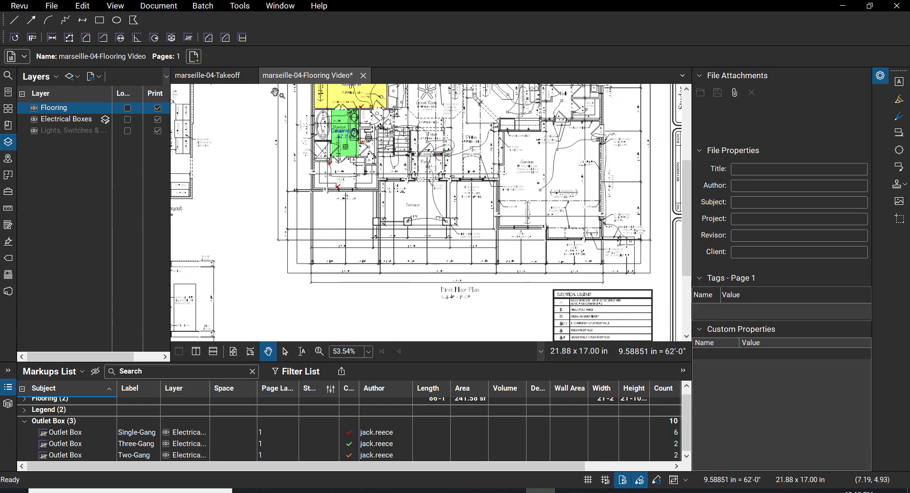
left_click(53, 6)
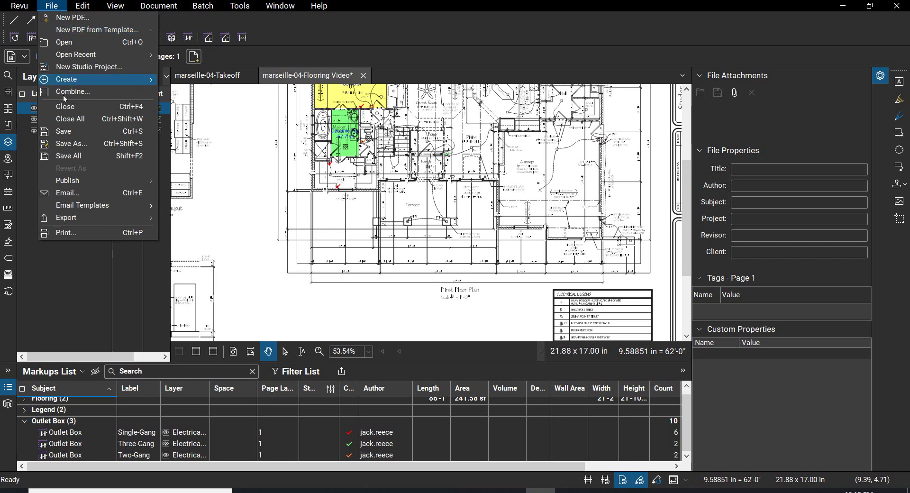
left_click(65, 135)
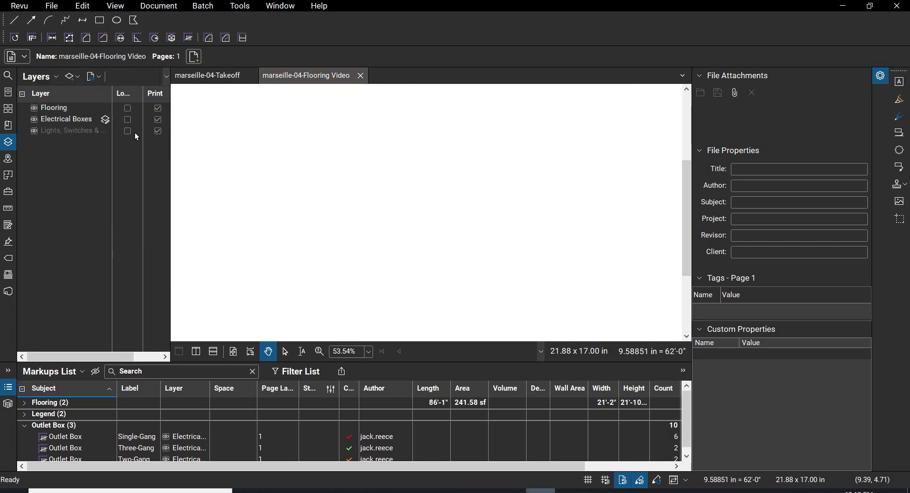
- Switch to the marseille-04-Takeoff drawing, show its lights and switches layer and hide the Electrical Boxes layer
left_click(229, 77)
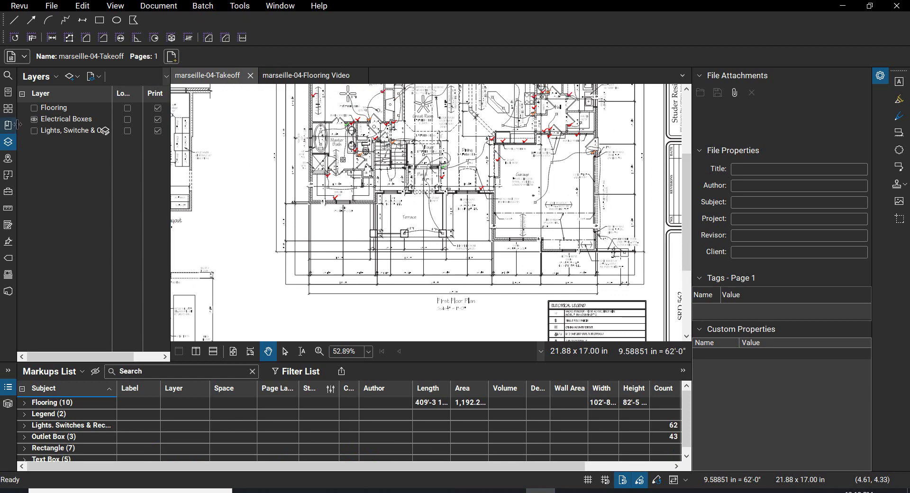
left_click(35, 133)
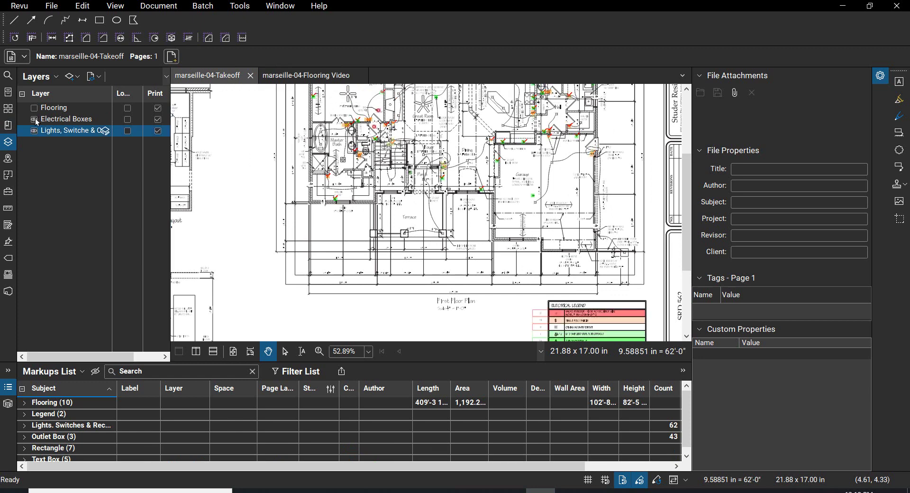
left_click(38, 122)
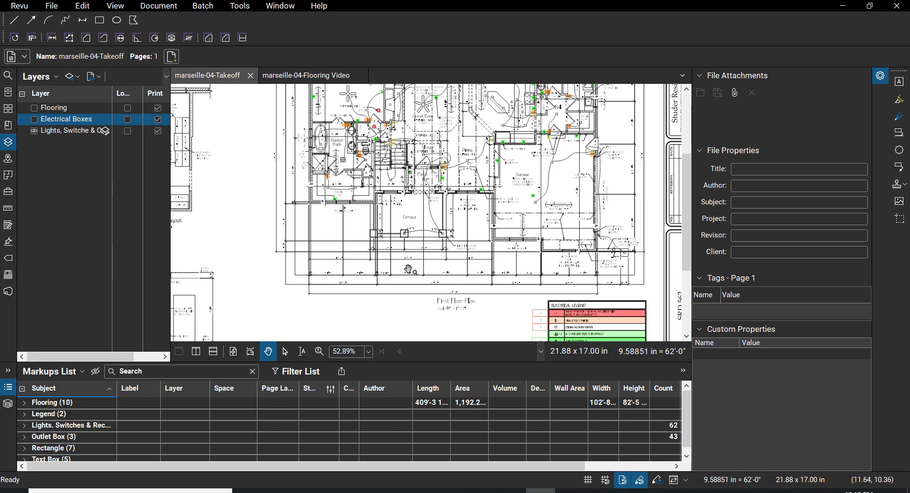
- Examine the color-coded rows of the electrical legend and the count boxes beside them, with the lights and switches layer selected
mouse_move(475, 311)
left_mouse_down()
mouse_move(385, 264)
mouse_move(340, 226)
left_mouse_up()
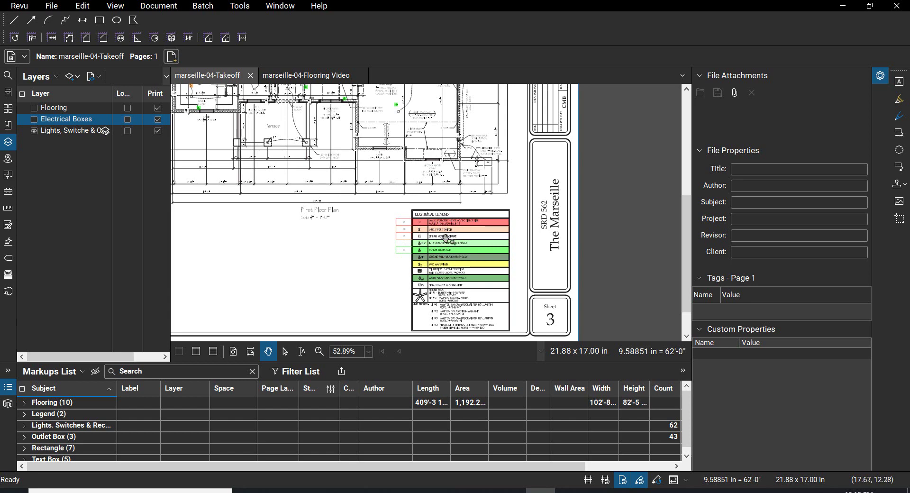
scroll(412, 226, "up", 5)
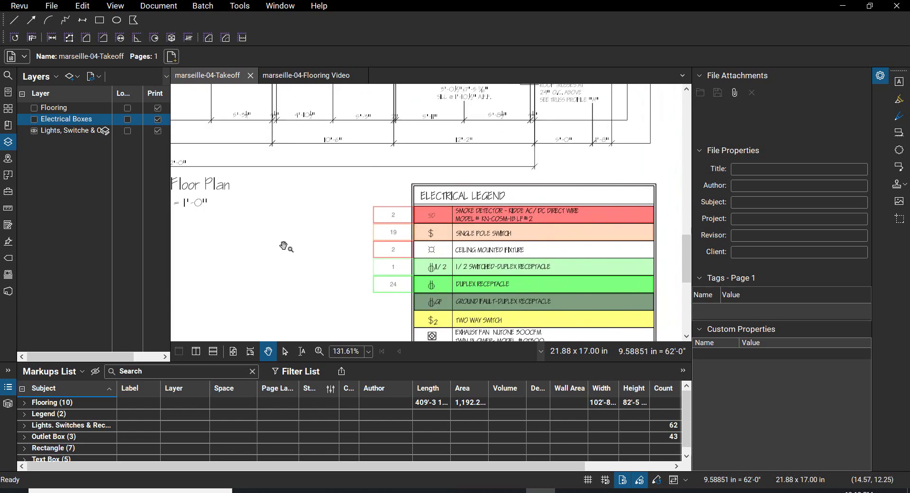
left_click(78, 135)
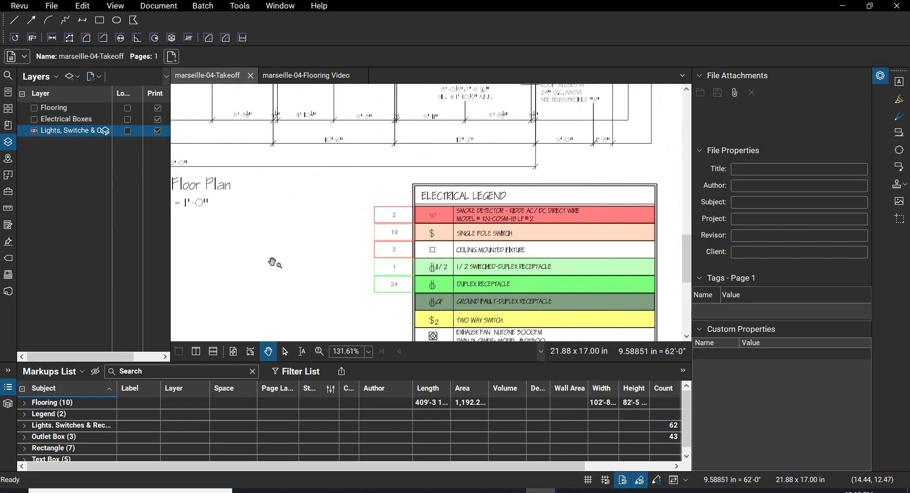
scroll(436, 242, "up", 4)
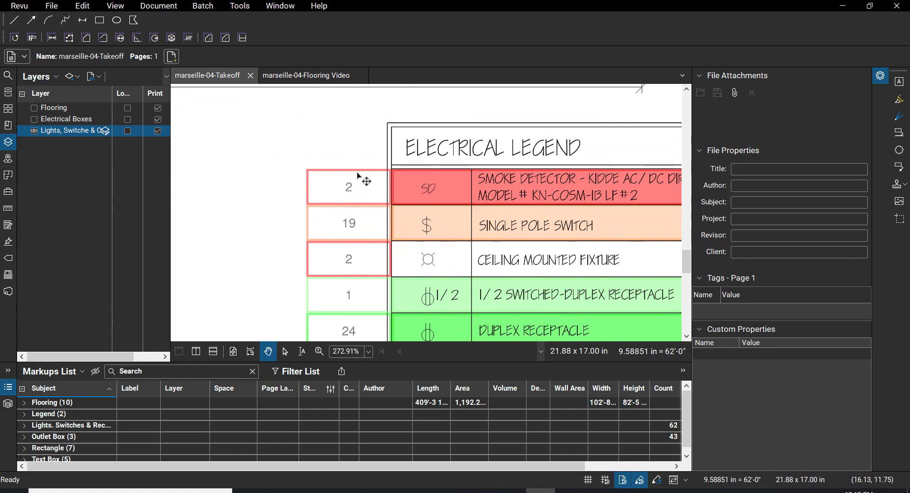
scroll(359, 176, "down", 7)
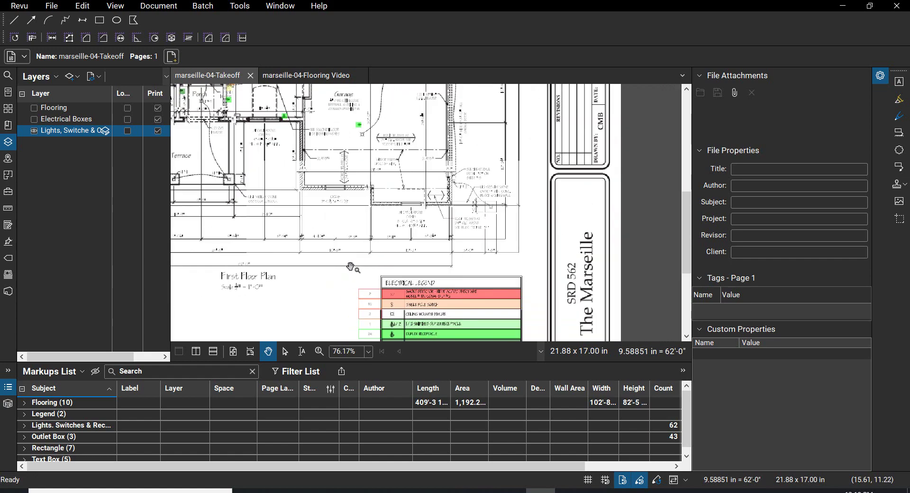
scroll(375, 280, "up", 3)
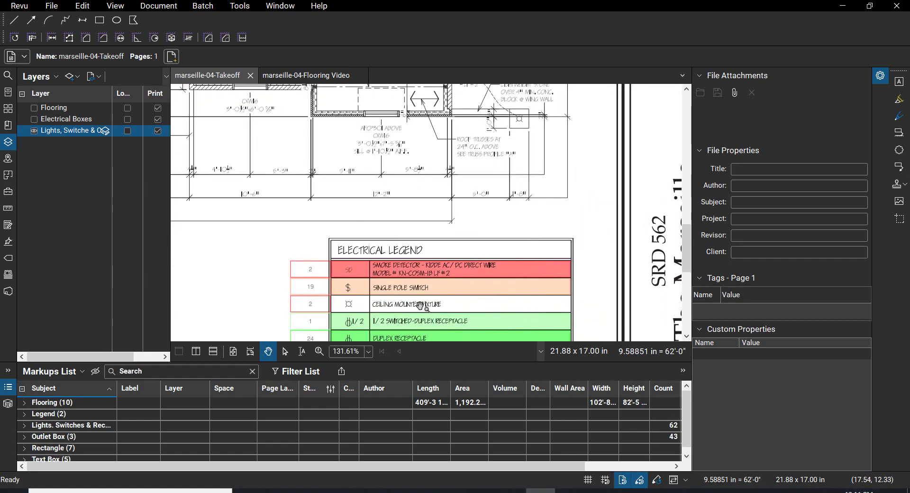
mouse_move(420, 306)
left_mouse_down()
mouse_move(403, 199)
mouse_move(367, 172)
left_mouse_up()
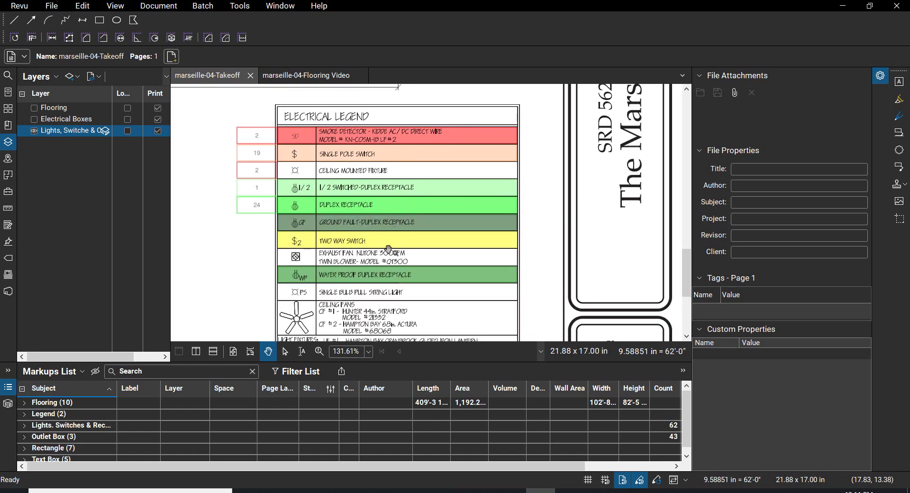
scroll(389, 250, "up", 2)
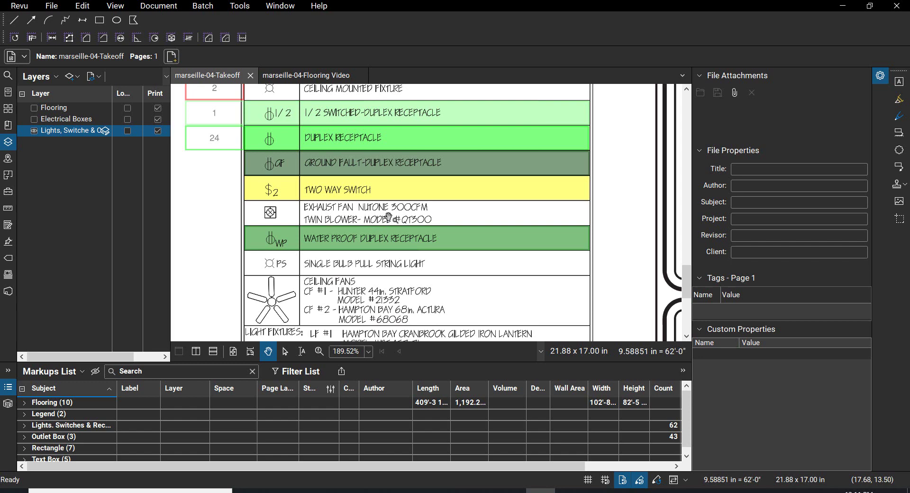
scroll(360, 218, "up", 3)
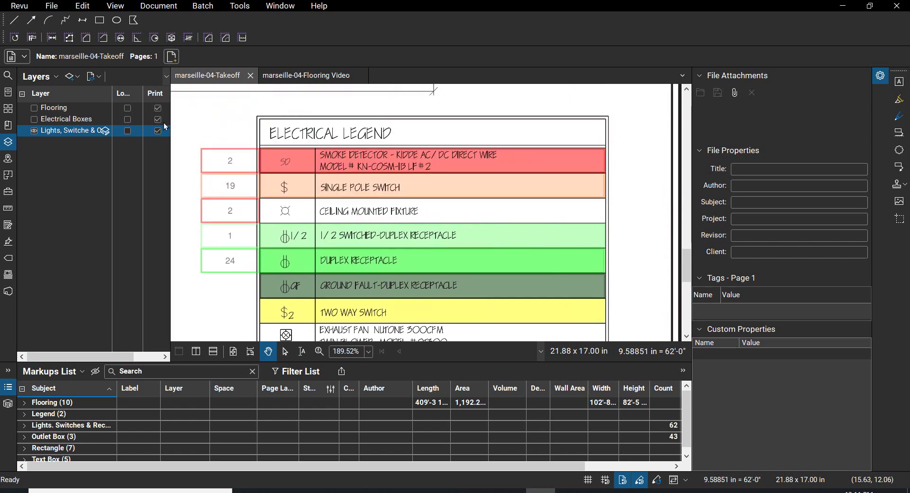
- Draw a red rectangle about 3.21 inches wide around the Ceiling Mounted Fixture row of the electrical legend
left_click(99, 20)
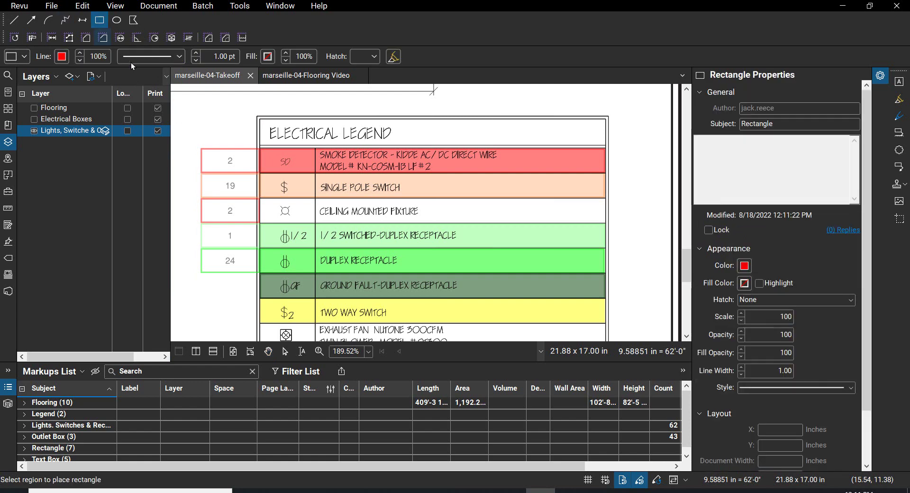
scroll(273, 195, "up", 3)
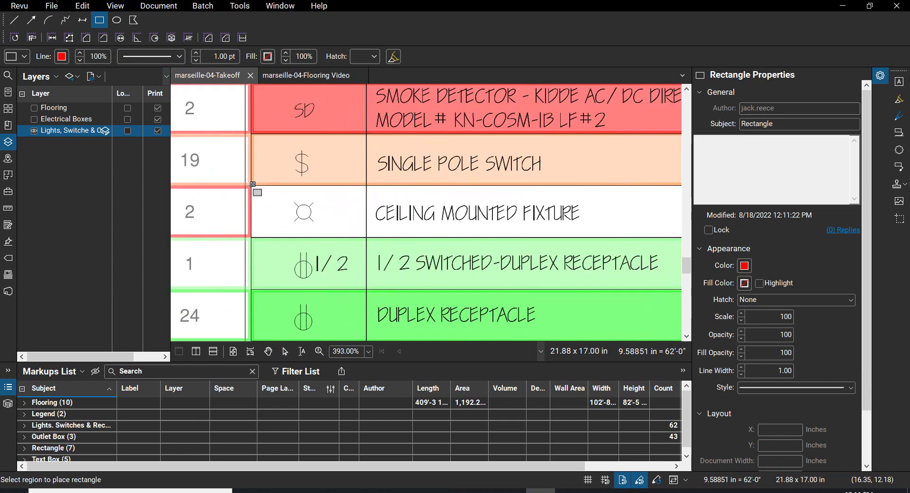
scroll(253, 184, "up", 4)
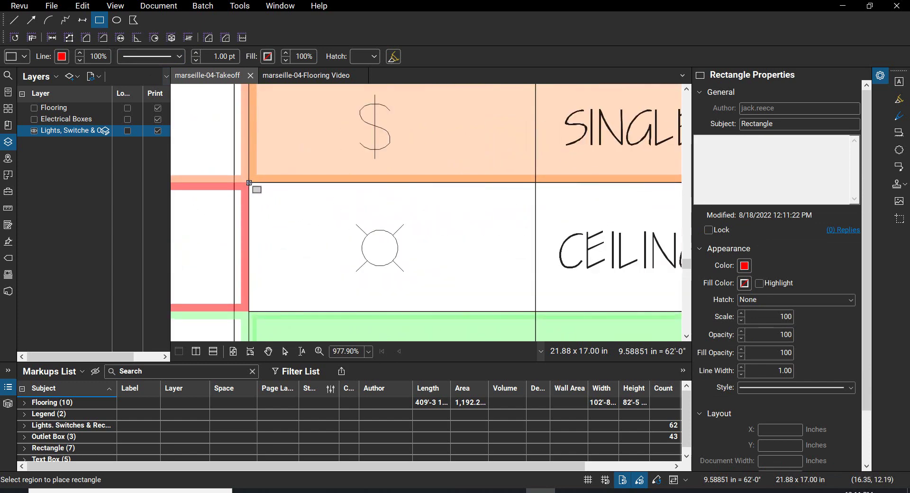
left_click(250, 182)
scroll(293, 208, "down", 4)
scroll(294, 211, "up", 5)
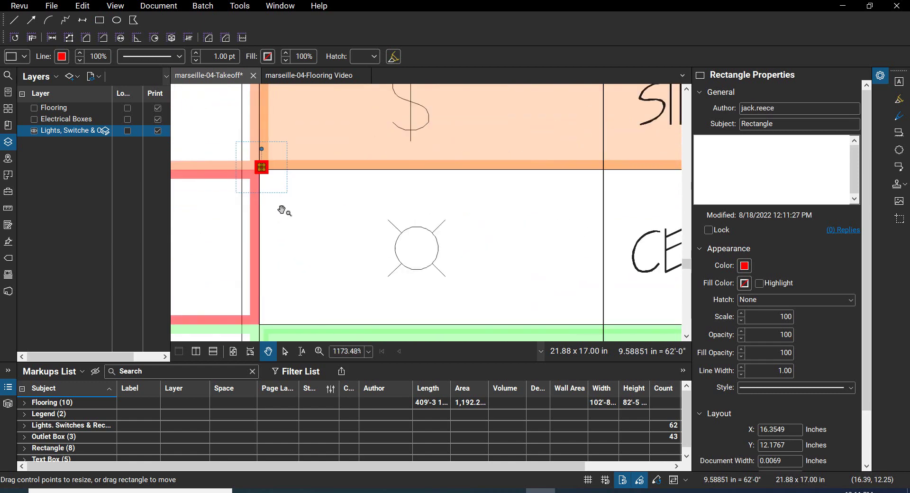
scroll(283, 210, "up", 2)
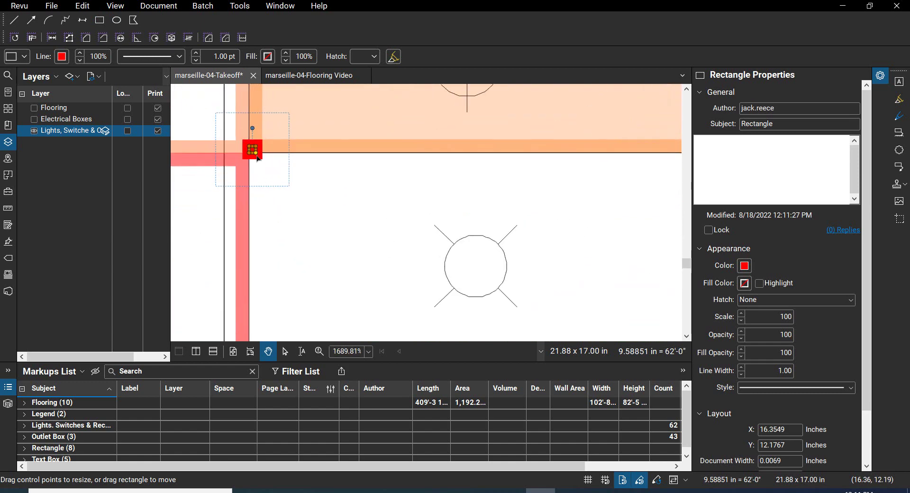
left_click_drag(257, 158, 566, 289)
scroll(640, 286, "down", 5)
scroll(640, 288, "down", 2)
scroll(614, 289, "right", 6)
scroll(568, 286, "down", 1)
- Check the red rectangle's corners and align its upper-left corner with the row line below Single Pole Switch
scroll(583, 252, "up", 5)
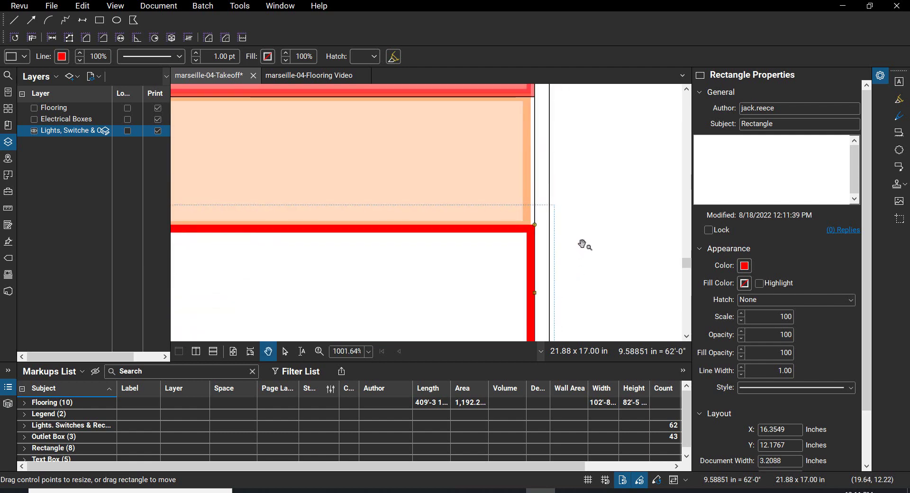
scroll(583, 244, "up", 3)
scroll(582, 239, "down", 3)
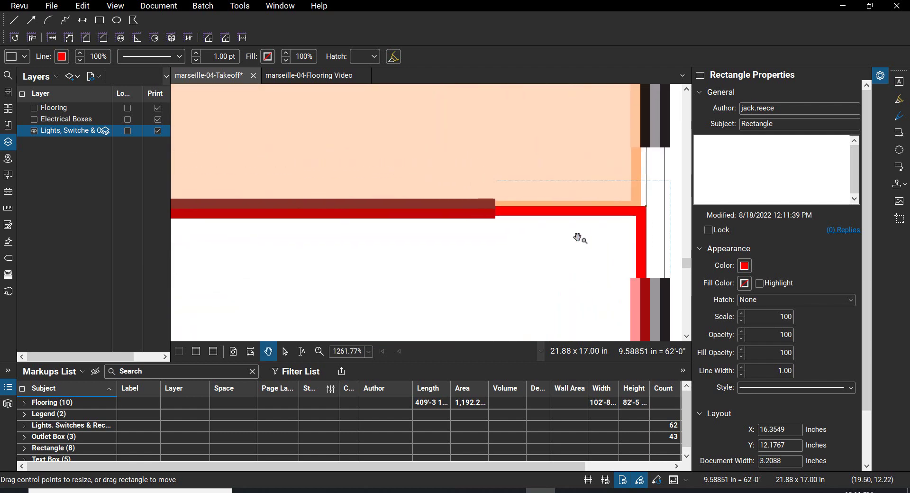
scroll(488, 268, "down", 3)
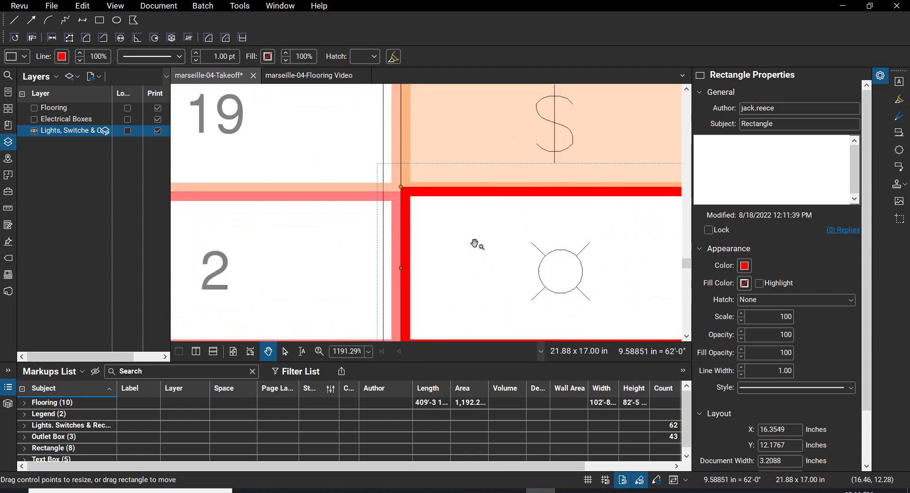
scroll(433, 208, "up", 2)
scroll(433, 208, "up", 1)
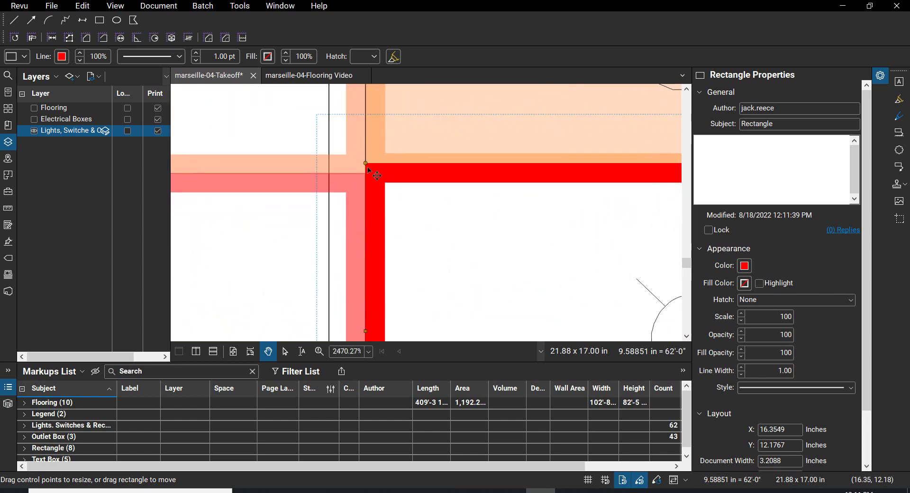
left_click_drag(365, 165, 366, 173)
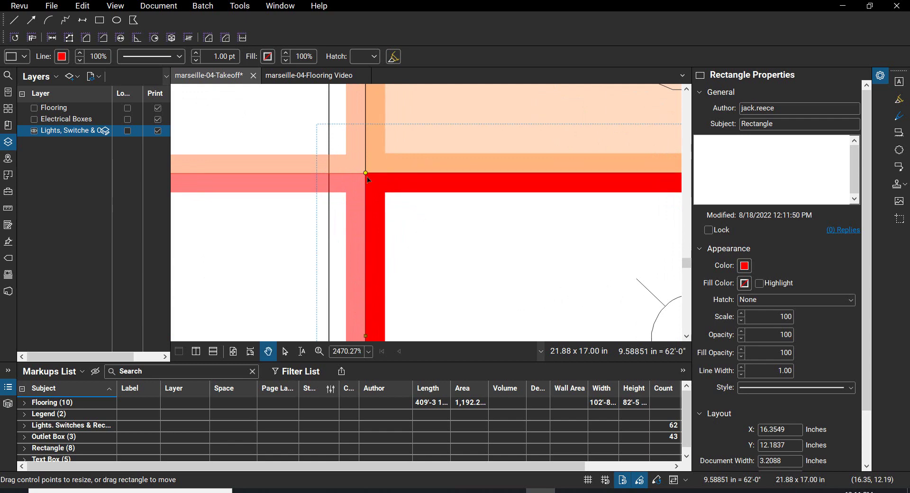
- Give the rectangle around the Ceiling Mounted Fixture row a bright blue line and a darker blue fill with the Highlight option enabled
scroll(451, 254, "down", 10)
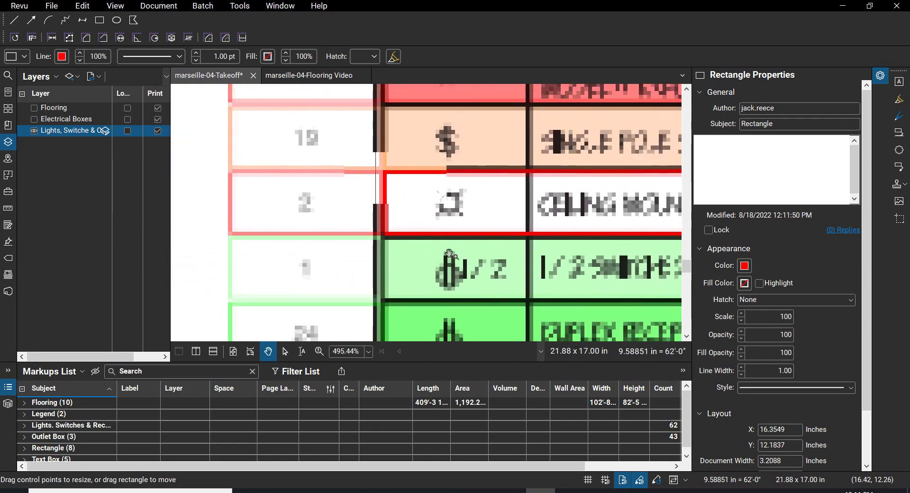
scroll(449, 253, "down", 1)
left_click_drag(449, 254, 408, 226)
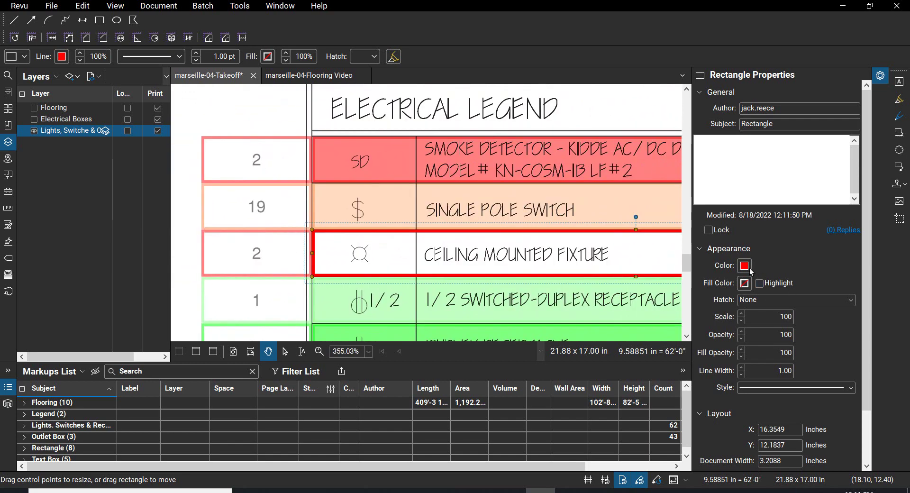
left_click(744, 266)
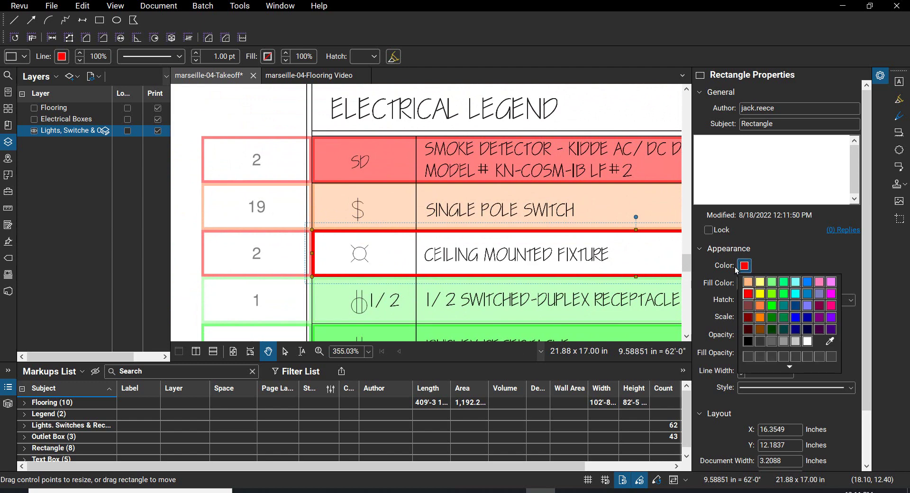
left_click(807, 282)
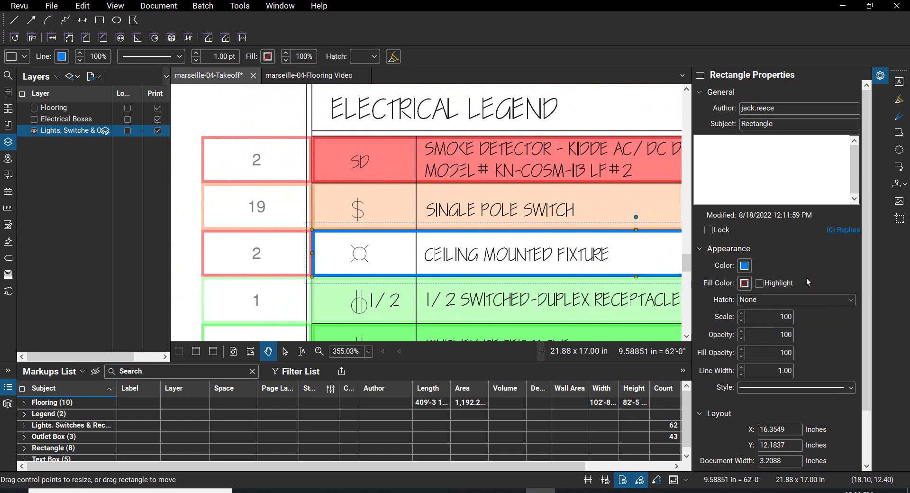
left_click(744, 283)
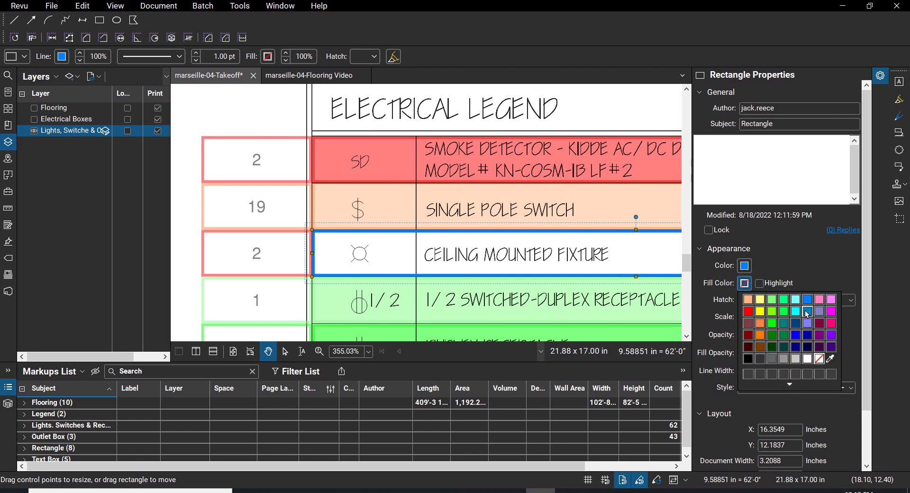
left_click(807, 311)
left_click(760, 284)
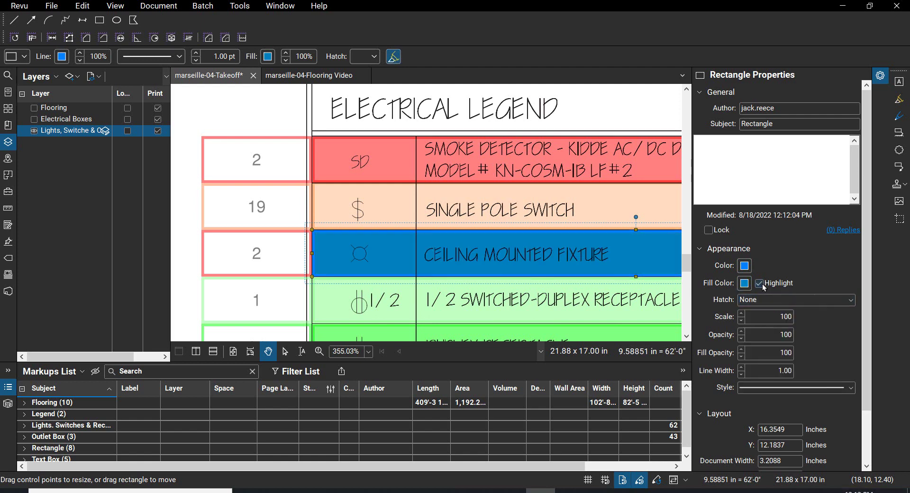
- Set both the opacity and the fill opacity of the Ceiling Mounted Fixture rectangle to 50
left_click(768, 333)
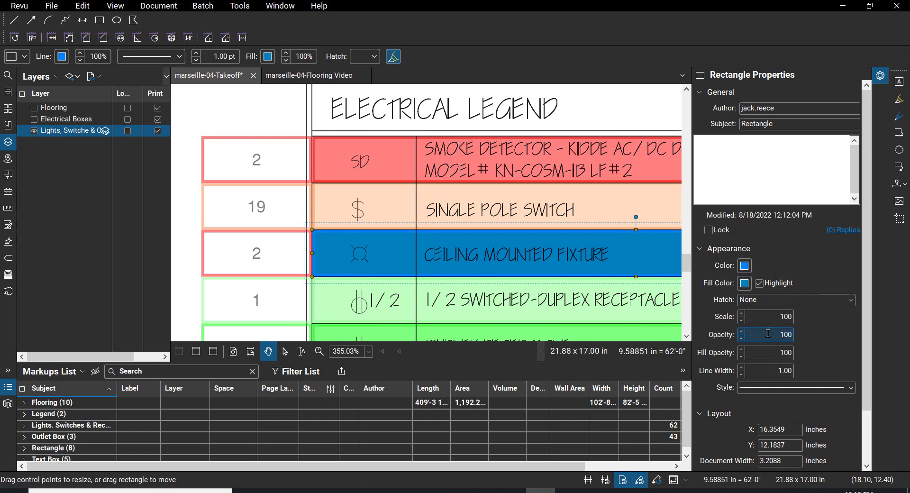
type("50")
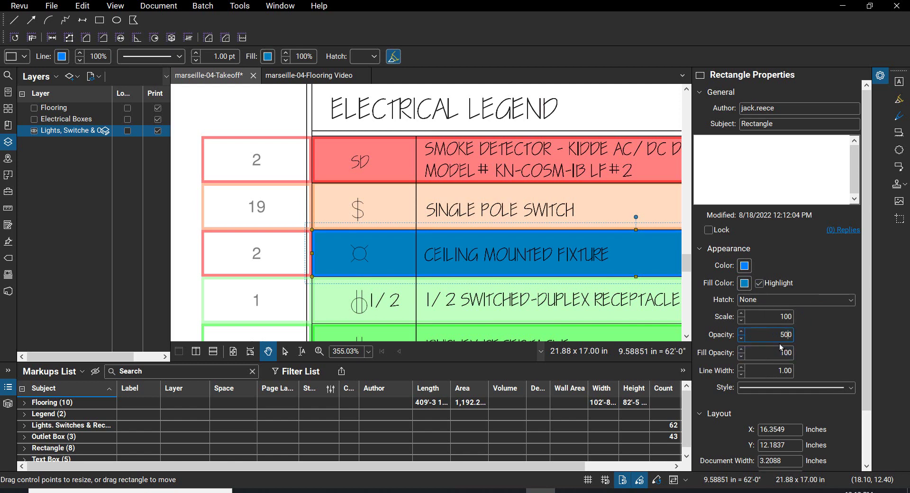
key("Delete")
key("Tab")
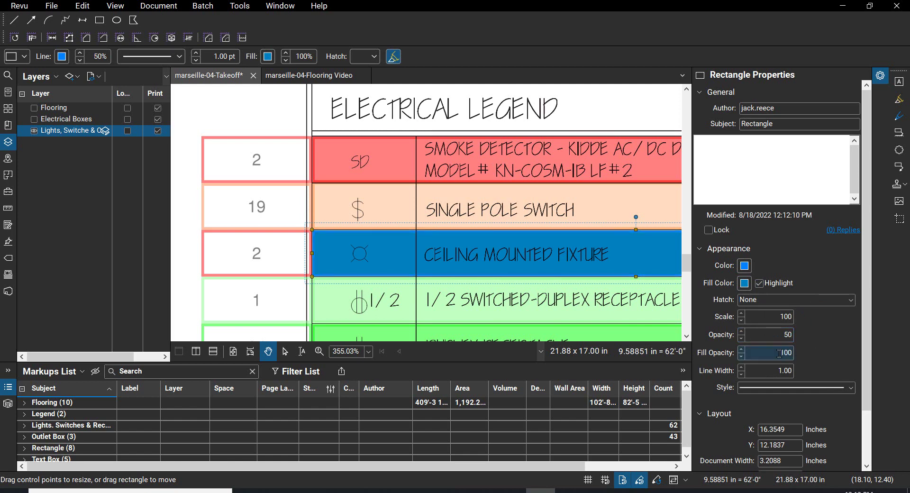
left_click(780, 353)
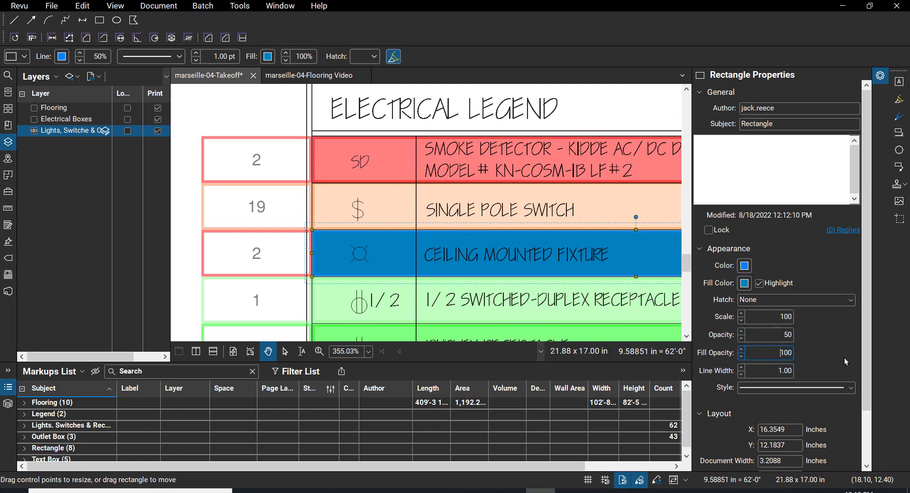
type("50")
key("Delete")
key("Delete")
key("Delete")
key("Return")
left_click(229, 256)
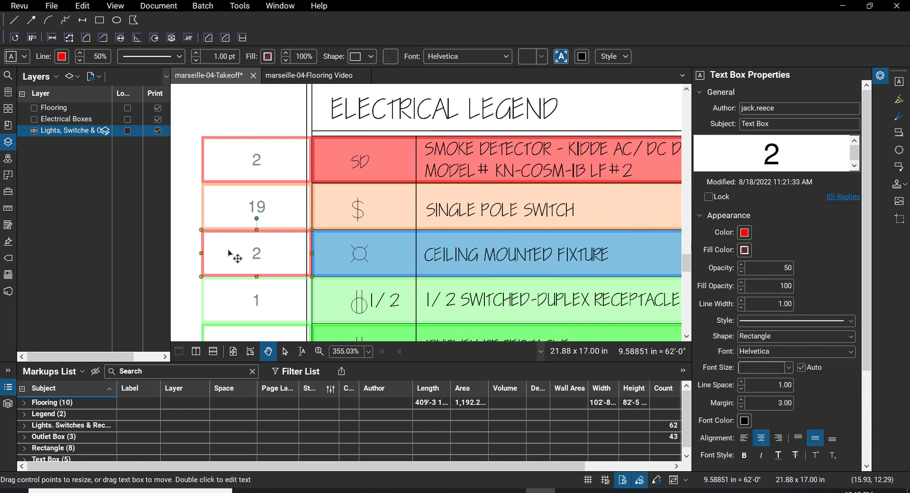
key("Escape")
- Add a text box containing 1 beside the Electrical Legend title, above the existing count boxes, and give it a blue border
scroll(228, 250, "down", 1)
left_click_drag(229, 250, 356, 259)
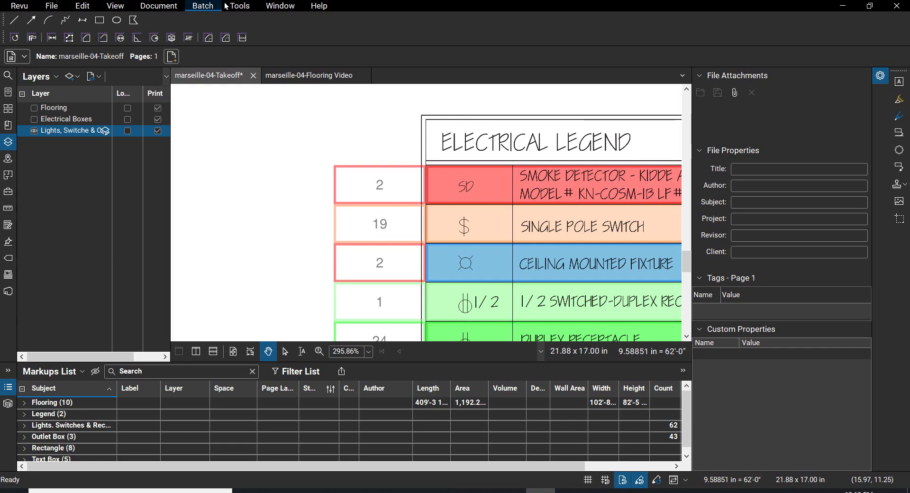
left_click(239, 6)
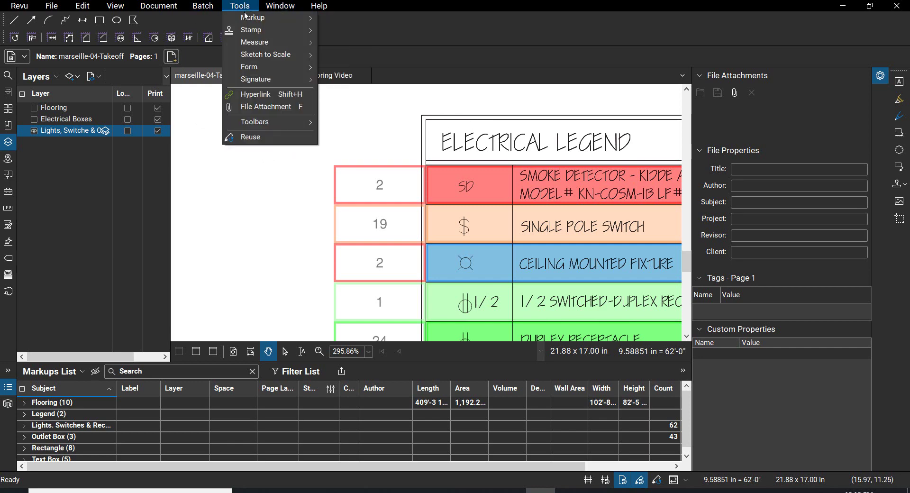
mouse_move(252, 19)
left_click(339, 18)
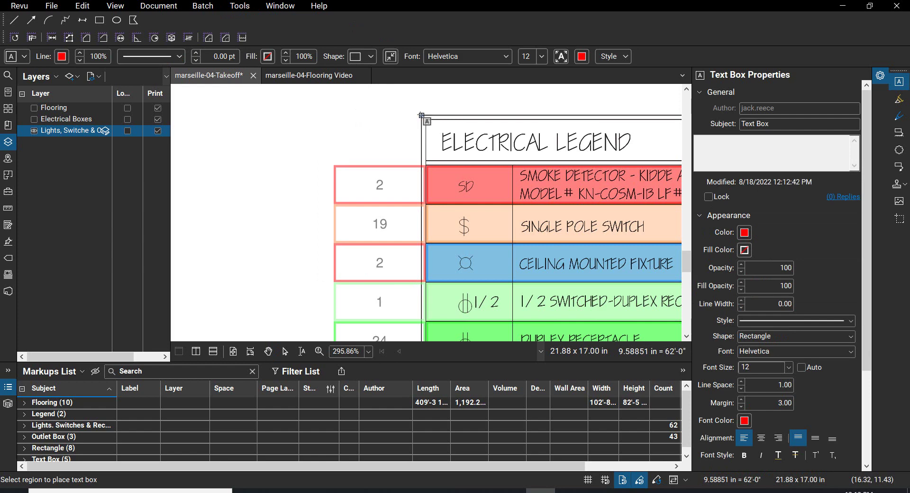
left_click_drag(426, 119, 329, 160)
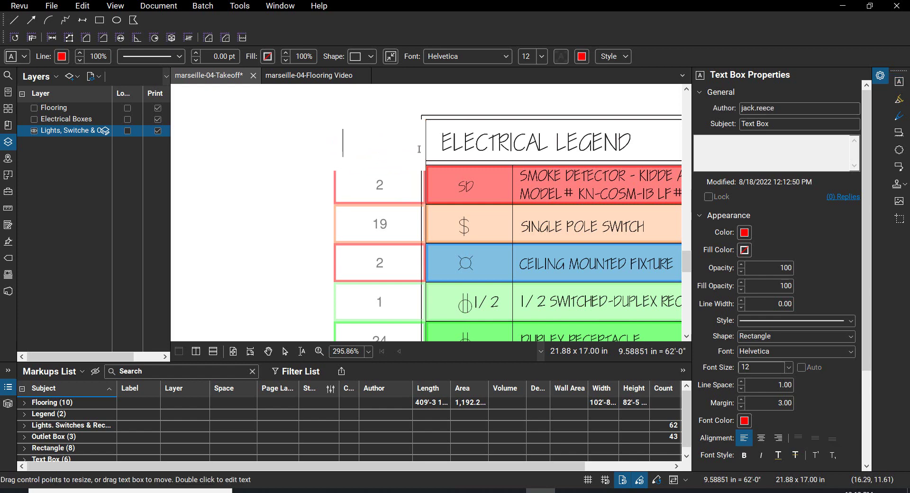
type("1")
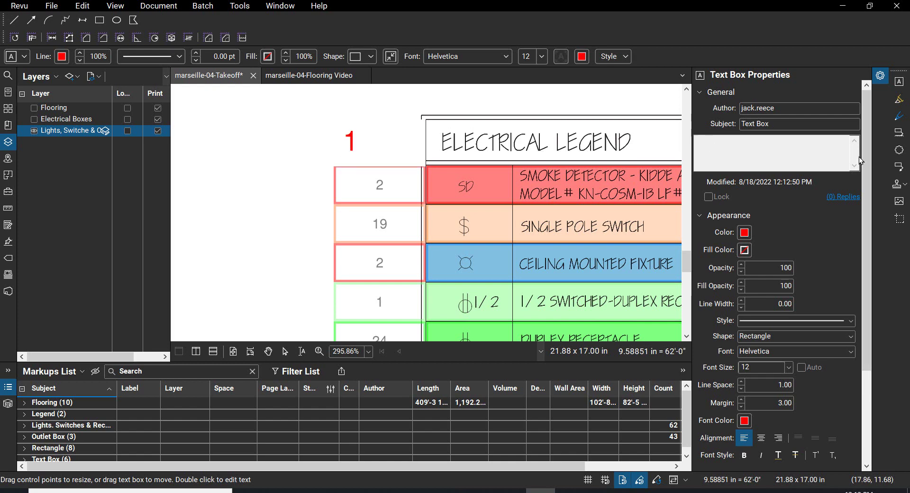
left_click(744, 232)
left_click(809, 248)
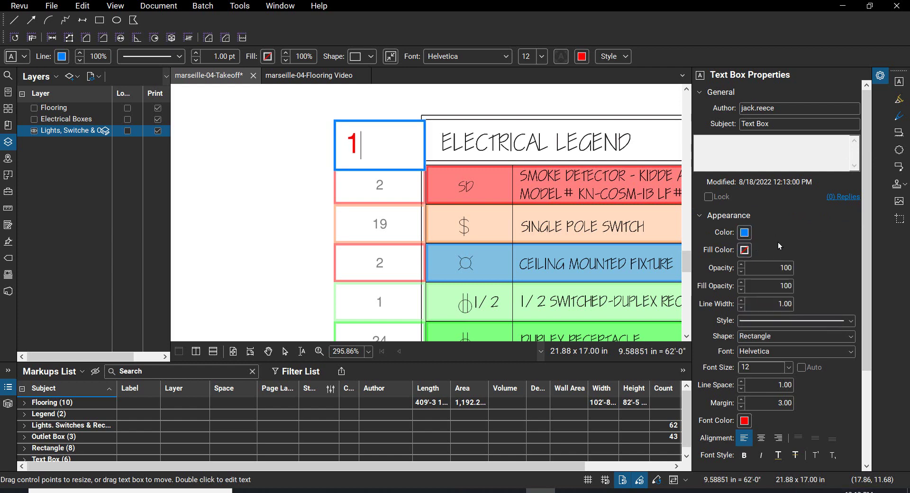
- Try to change the new text box's font color to black and its font size to 8
left_click(745, 421)
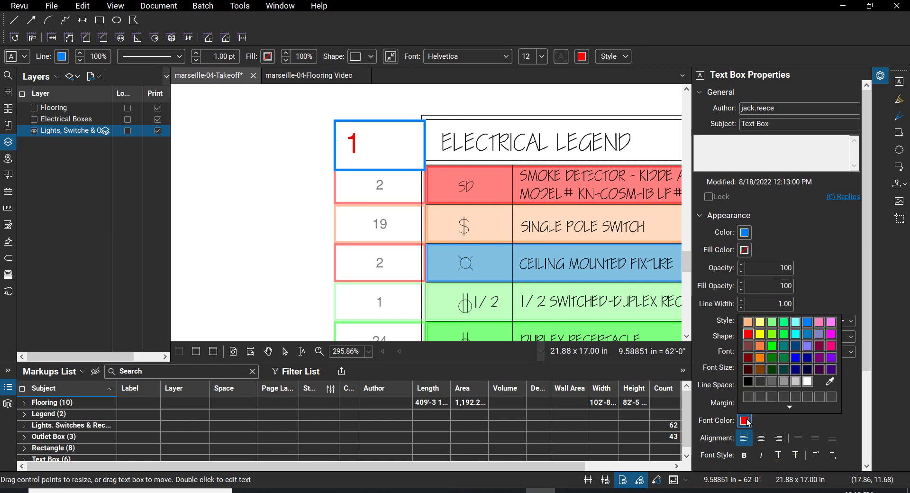
left_click(748, 382)
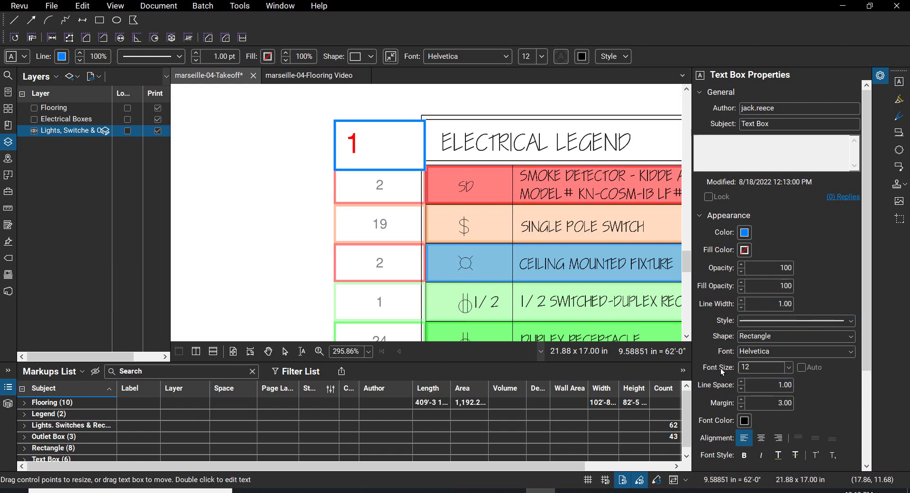
left_click(801, 367)
left_click(788, 368)
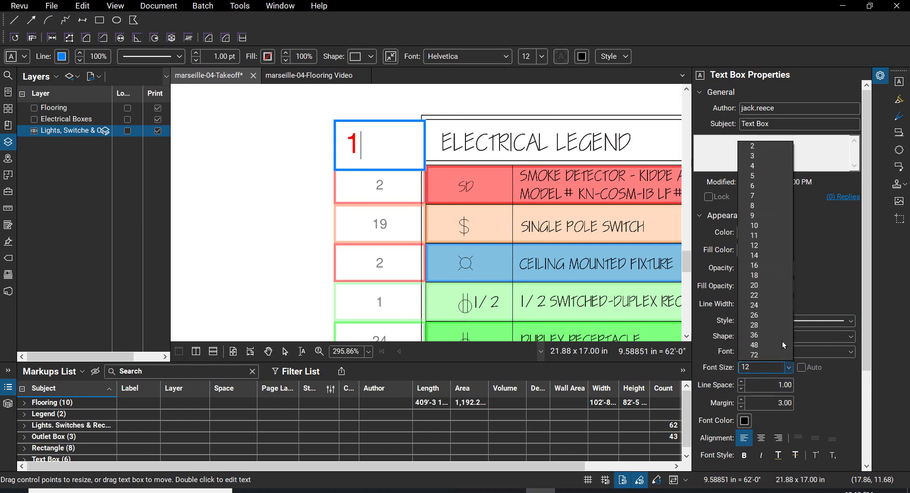
left_click(754, 205)
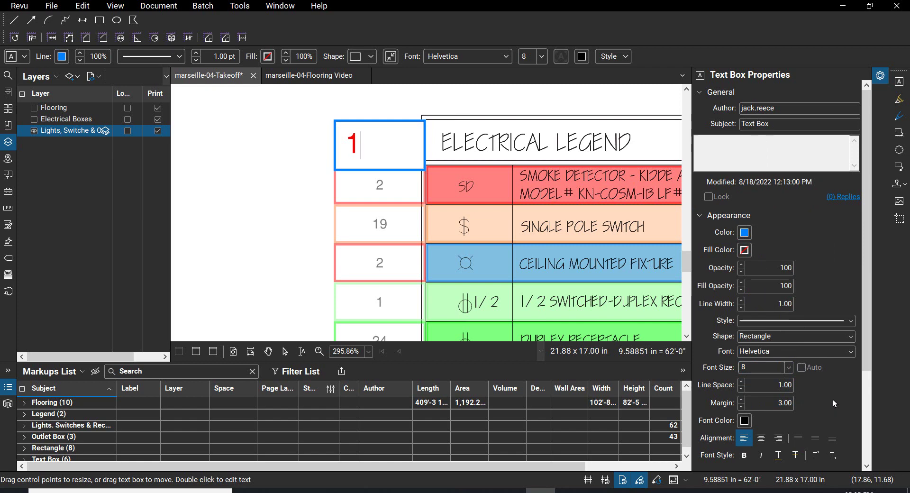
key("Escape")
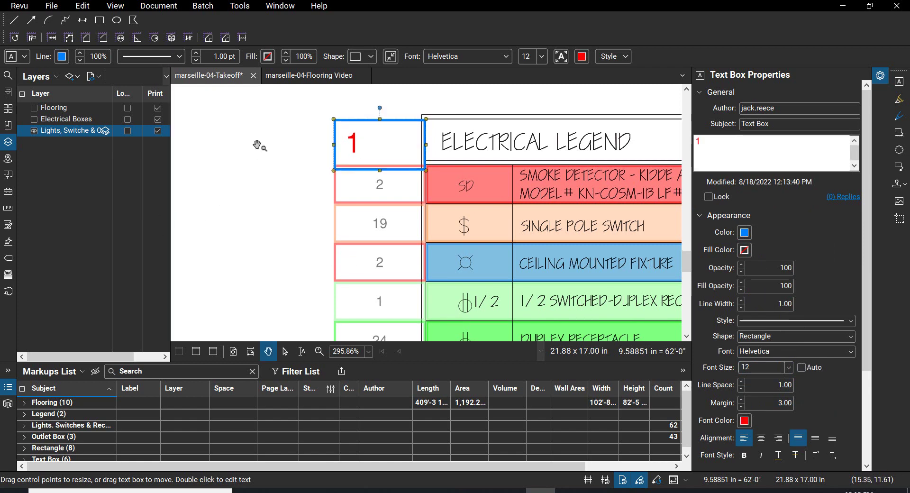
- Enable automatic font size for the text box, then fit it to the title row's height and against the legend's edge
left_click(801, 368)
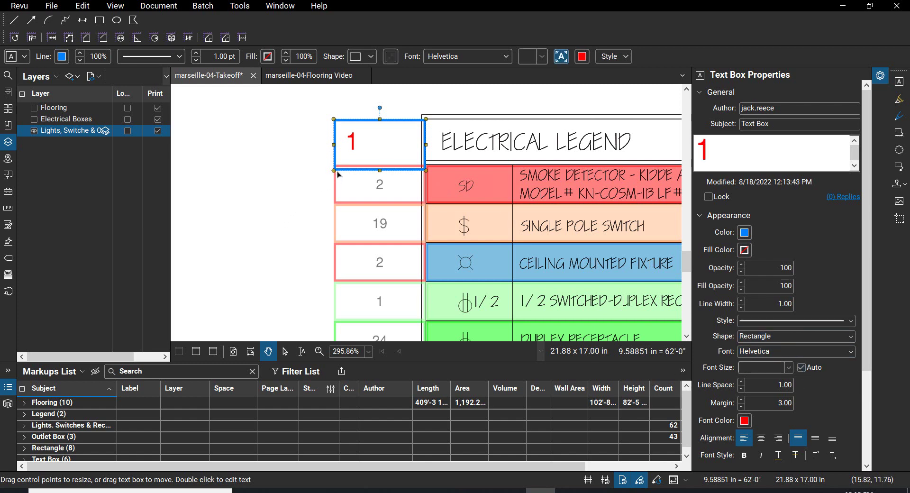
scroll(410, 151, "up", 4)
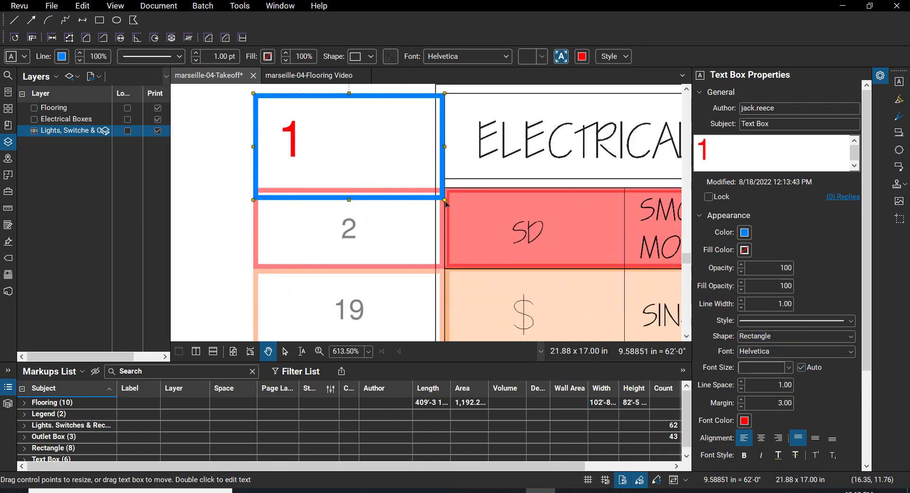
left_click_drag(445, 201, 442, 179)
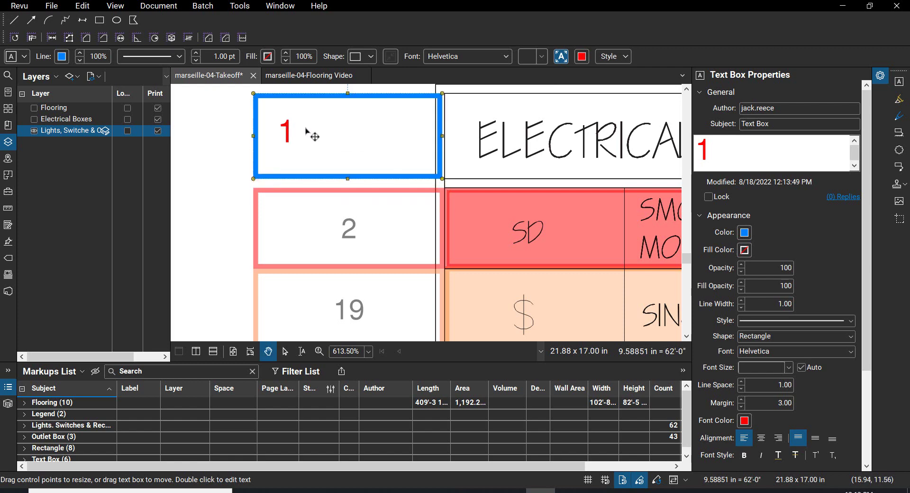
key("Escape")
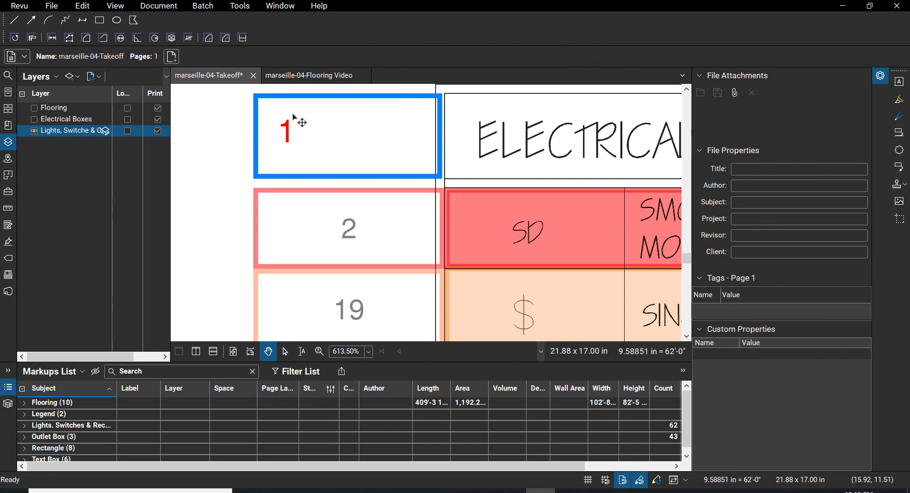
left_click(288, 128)
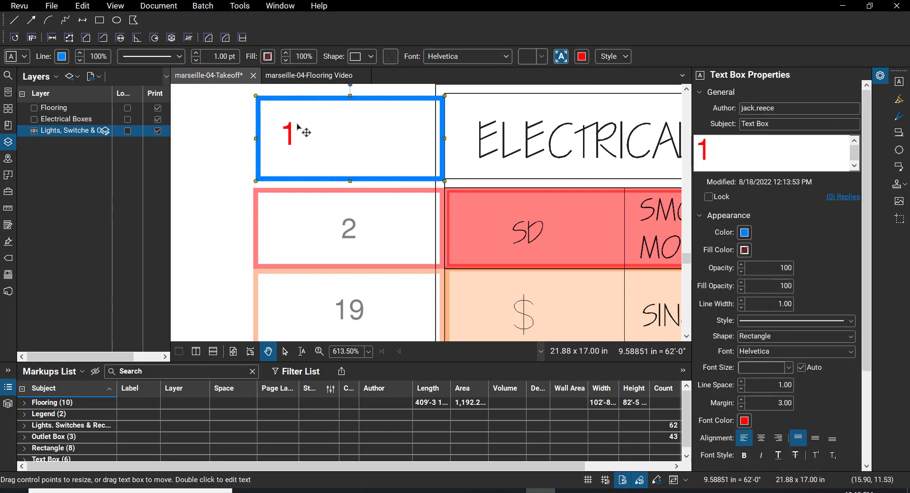
- Center the text horizontally and vertically in the blue text box and set its border style to Solid
scroll(792, 321, "down", 1)
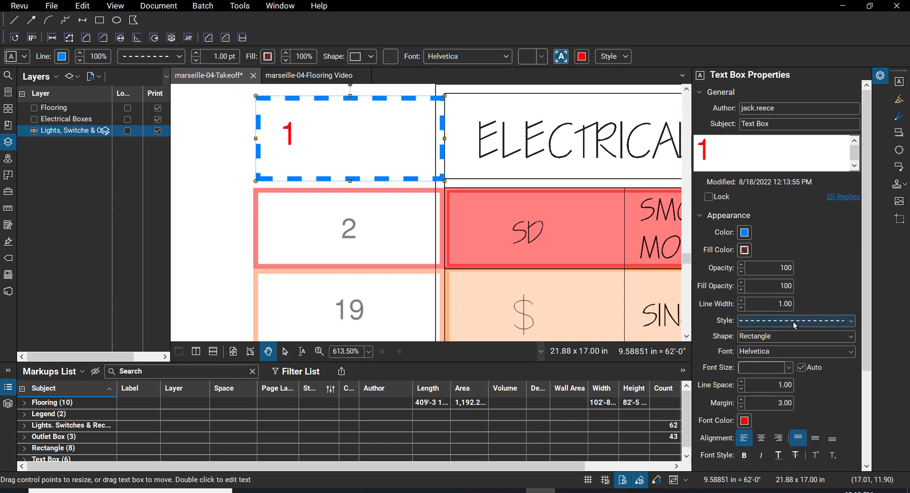
left_click(759, 439)
left_click(814, 437)
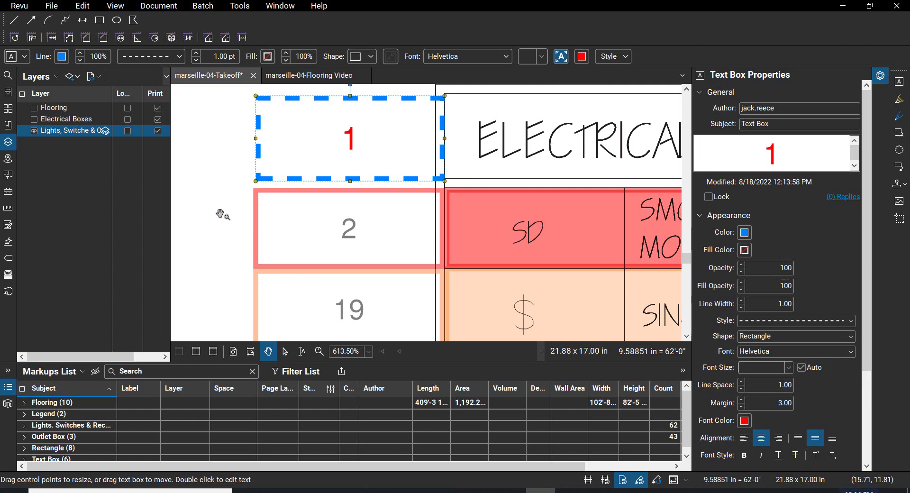
left_click(833, 322)
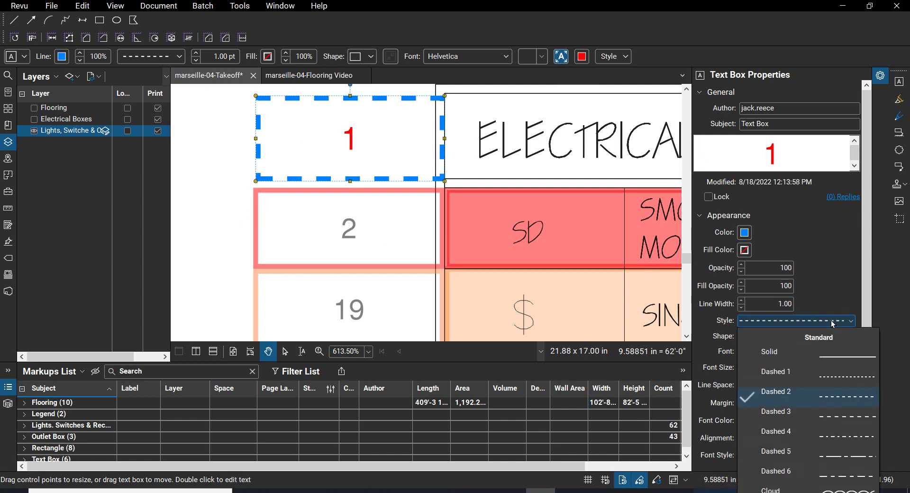
left_click(834, 356)
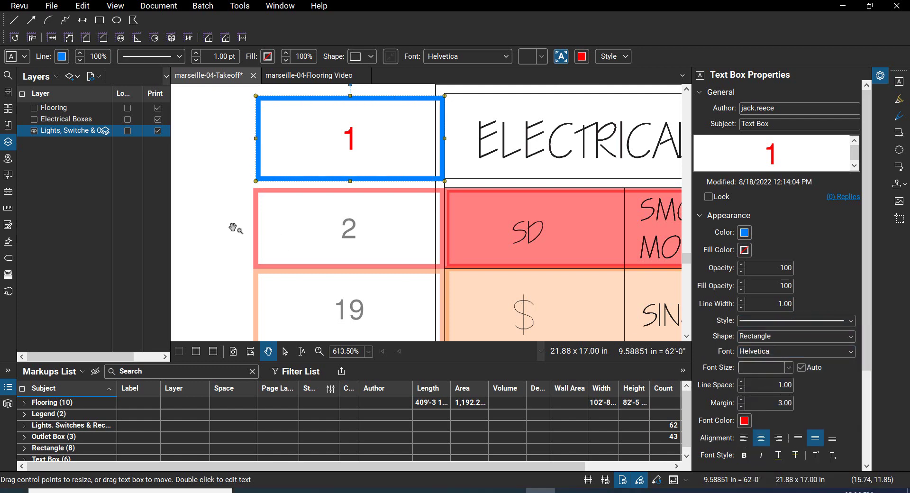
left_click(214, 223)
- Copy the blue text box containing 1 beside the Electrical Legend title
scroll(233, 153, "down", 2)
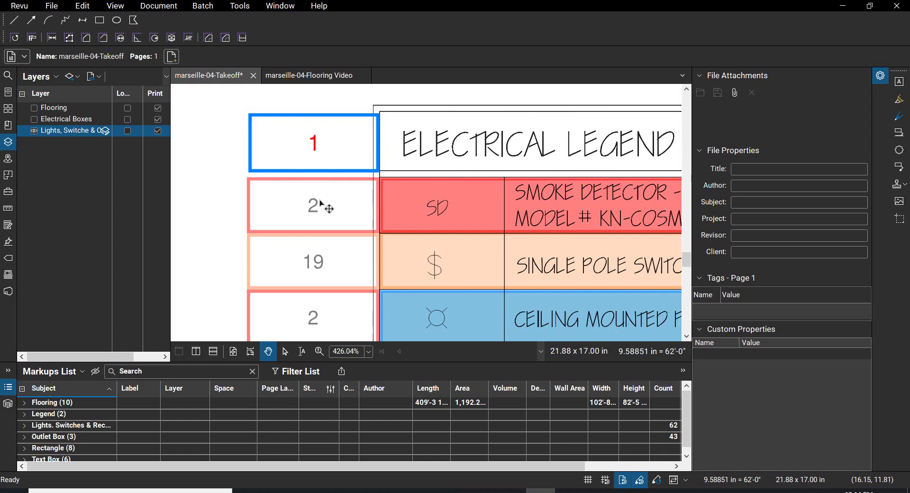
left_click(263, 120)
right_click(290, 151)
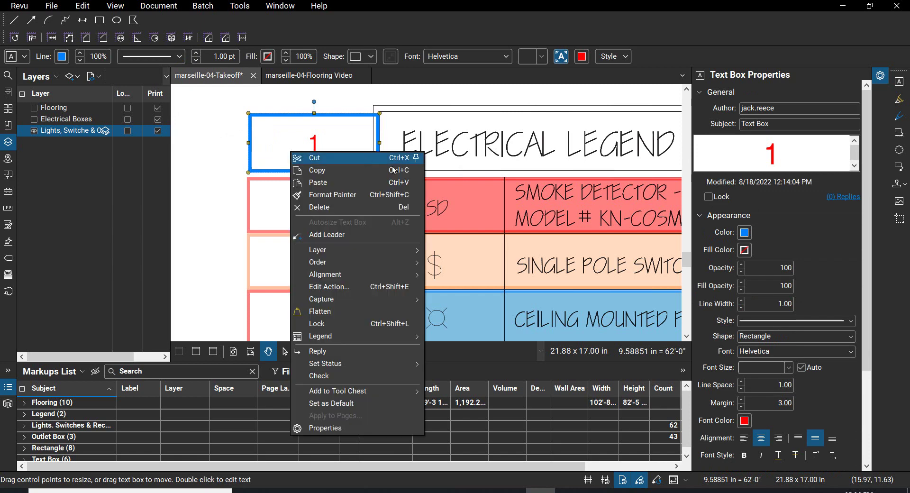
left_click(351, 176)
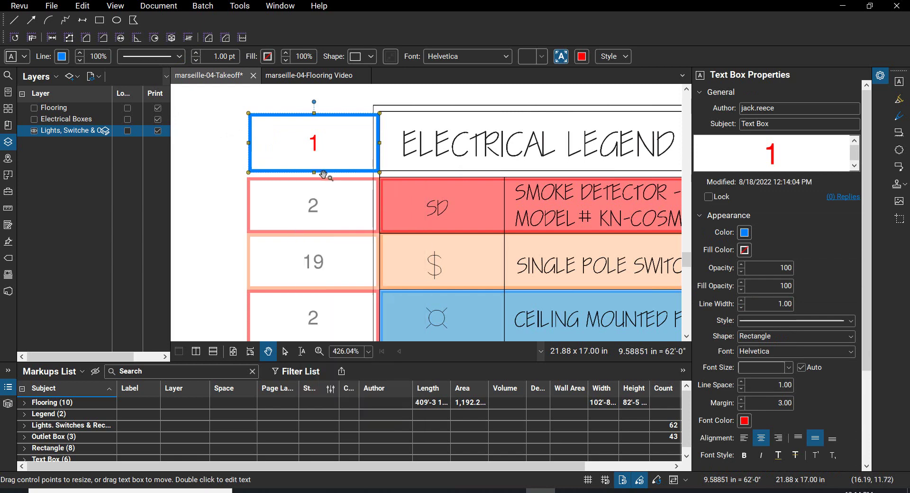
left_click(190, 157)
scroll(218, 197, "down", 2)
scroll(241, 193, "down", 2)
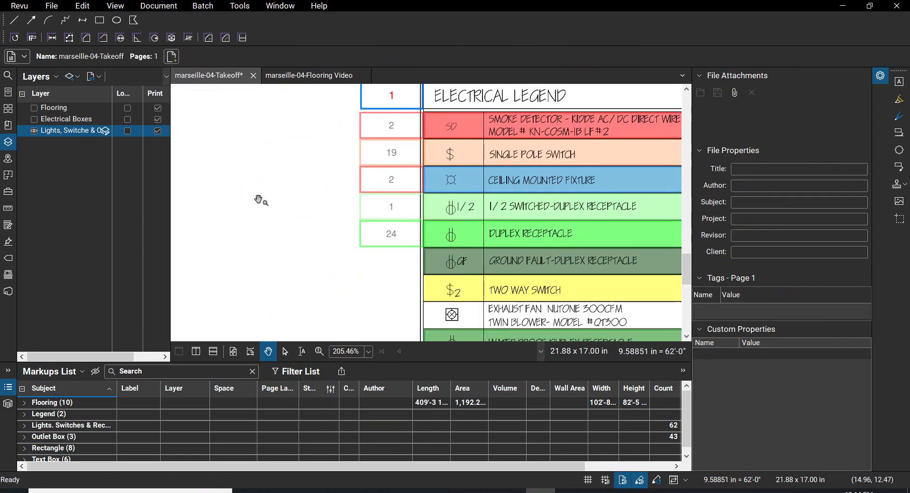
- Paste four copies of the blue text box containing 1 into the blank area beside the electrical legend
right_click(260, 201)
left_click(294, 207)
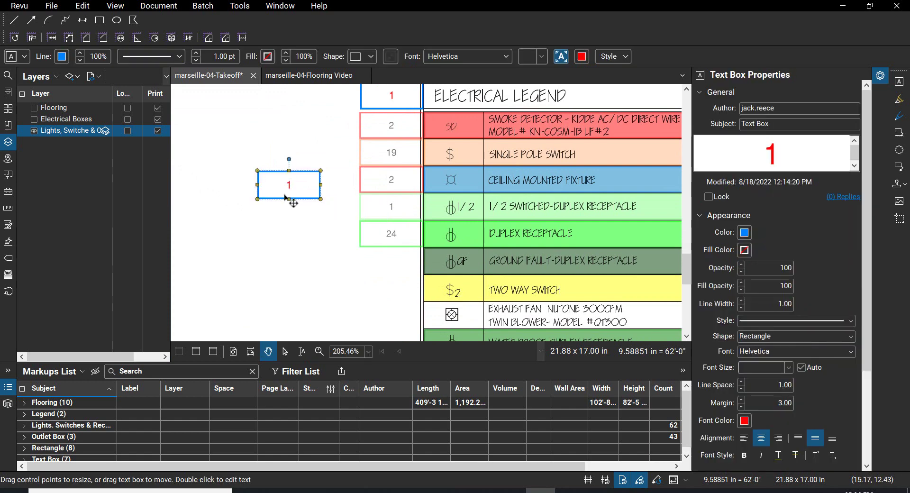
right_click(262, 234)
left_click(268, 239)
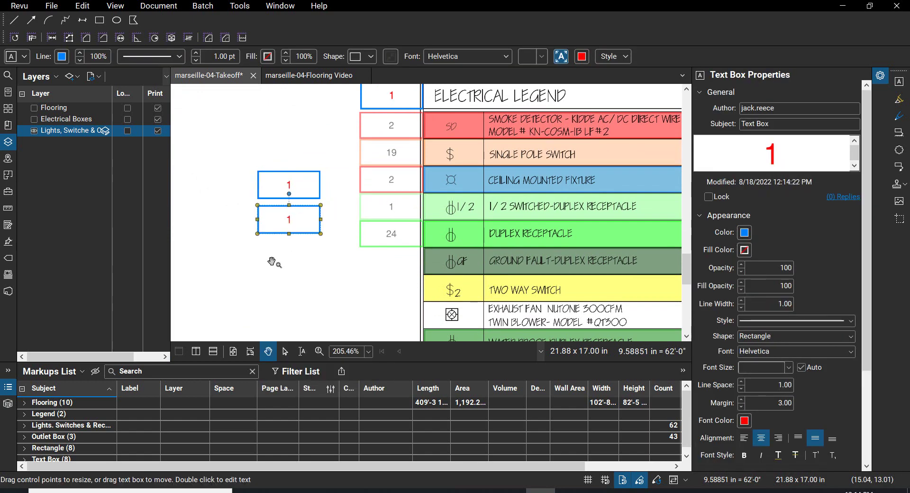
right_click(272, 258)
left_click(285, 264)
right_click(294, 284)
left_click(306, 291)
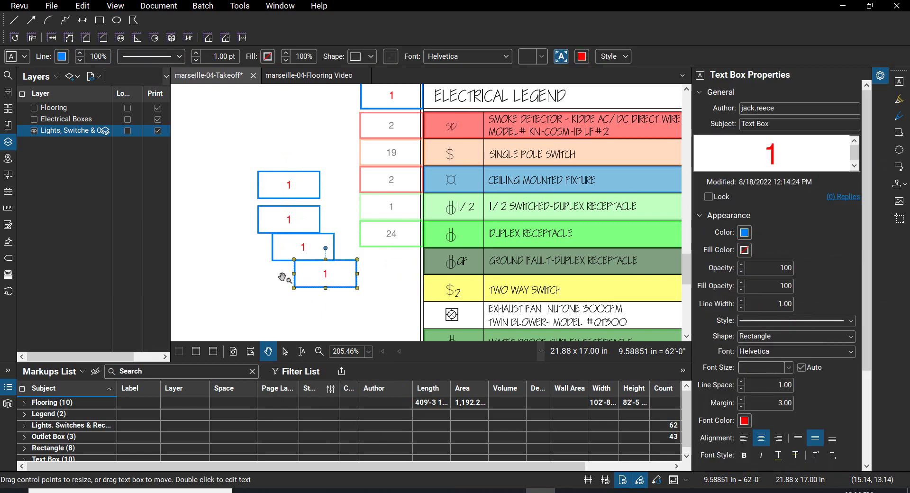
- Select the four pasted blue text boxes together with a lasso and delete them
left_click(239, 183)
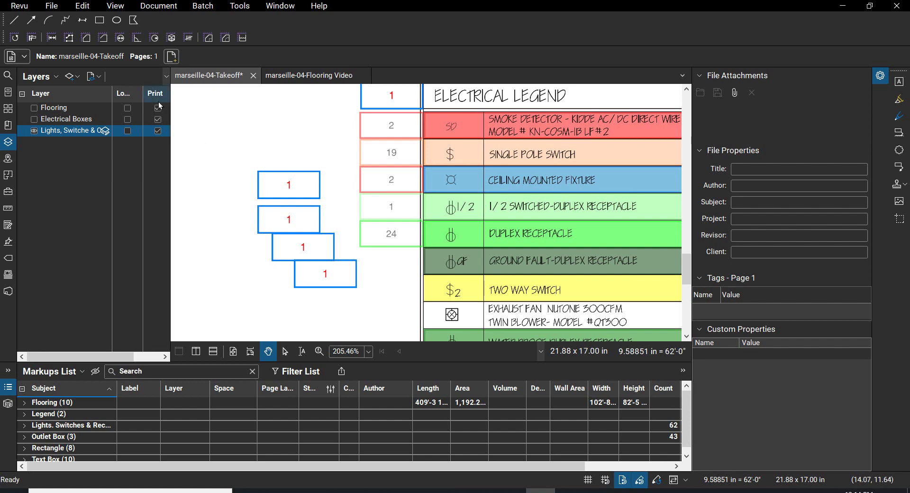
key("t")
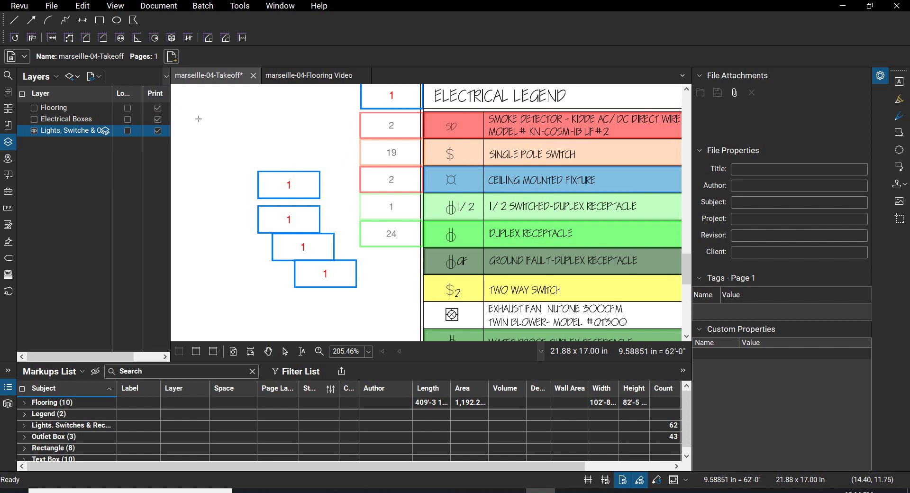
mouse_move(212, 138)
left_mouse_down()
mouse_move(249, 145)
mouse_move(351, 201)
mouse_move(353, 300)
mouse_move(279, 294)
left_mouse_up()
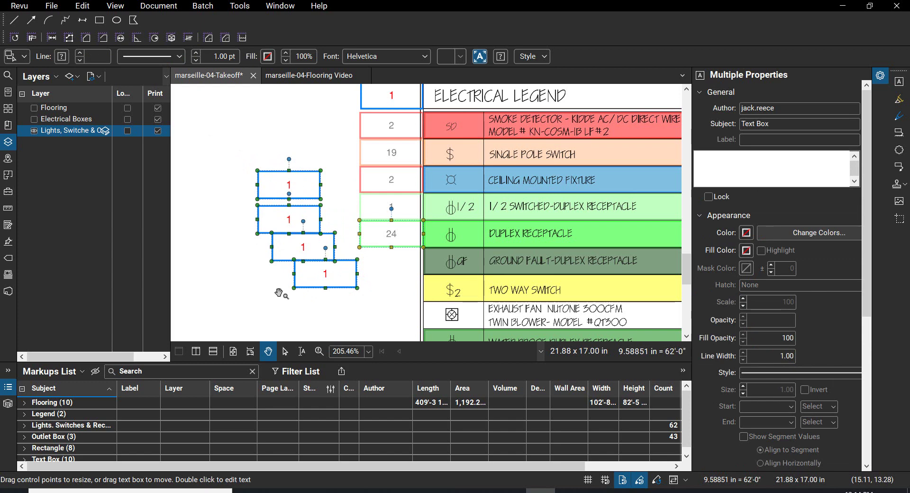
left_click(279, 293)
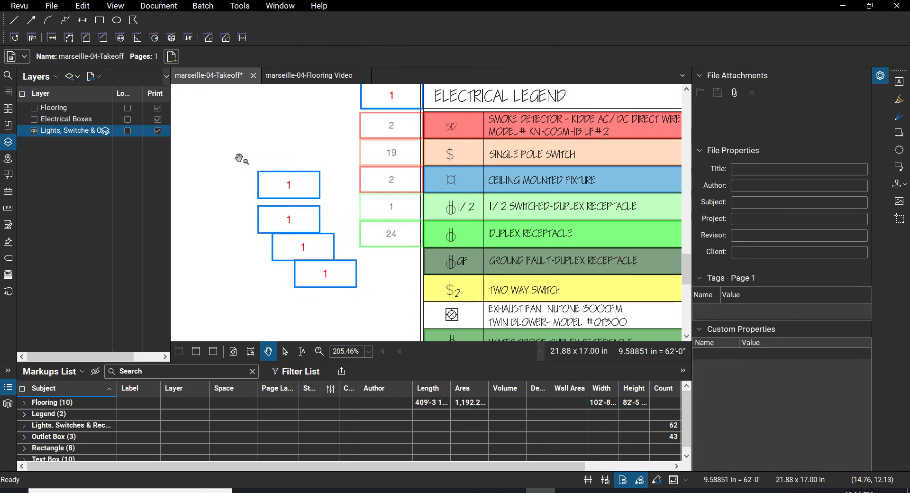
key("shift+o")
mouse_move(246, 153)
left_mouse_down()
mouse_move(308, 179)
mouse_move(349, 278)
mouse_move(295, 304)
mouse_move(282, 300)
left_mouse_up()
key("Delete")
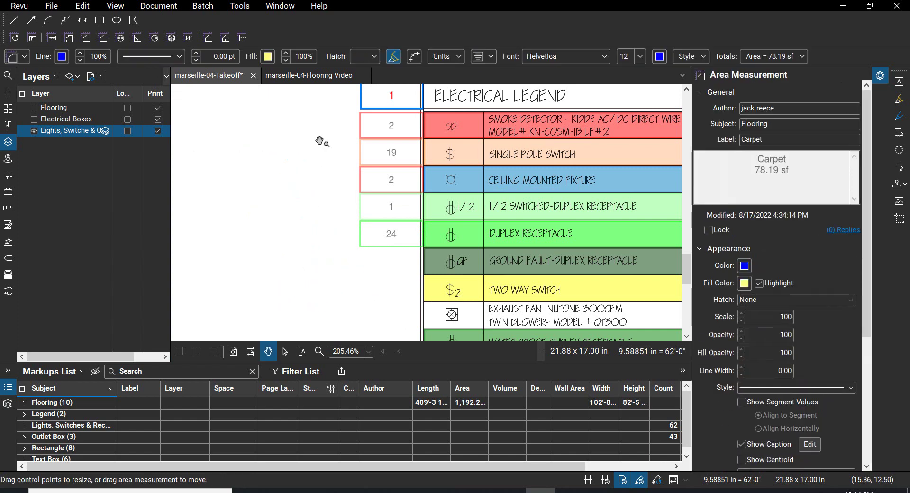
- Delete the blue text box containing 1 beside the Electrical Legend title and clear the selection
scroll(329, 120, "up", 1)
left_click_drag(329, 120, 325, 177)
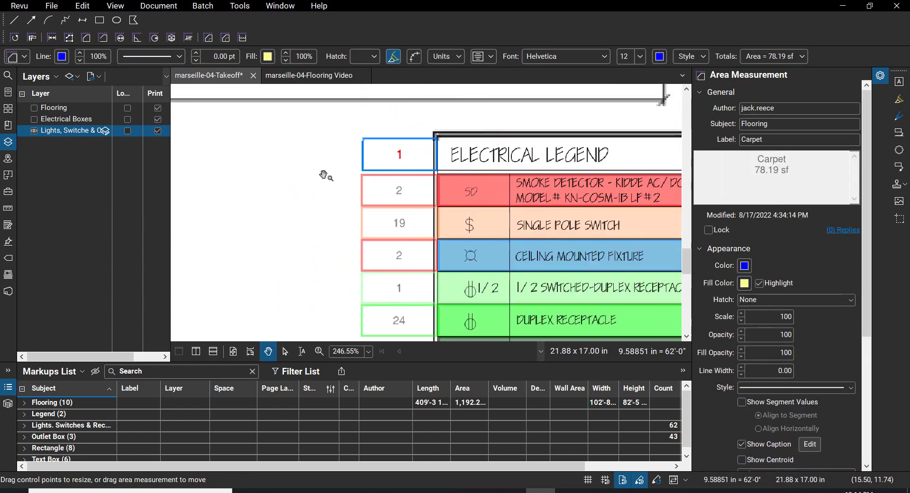
left_click(387, 147)
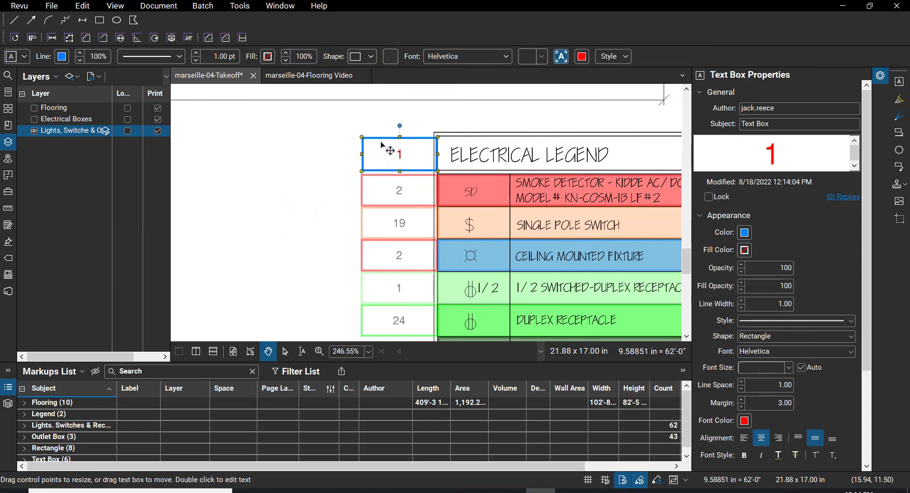
key("Delete")
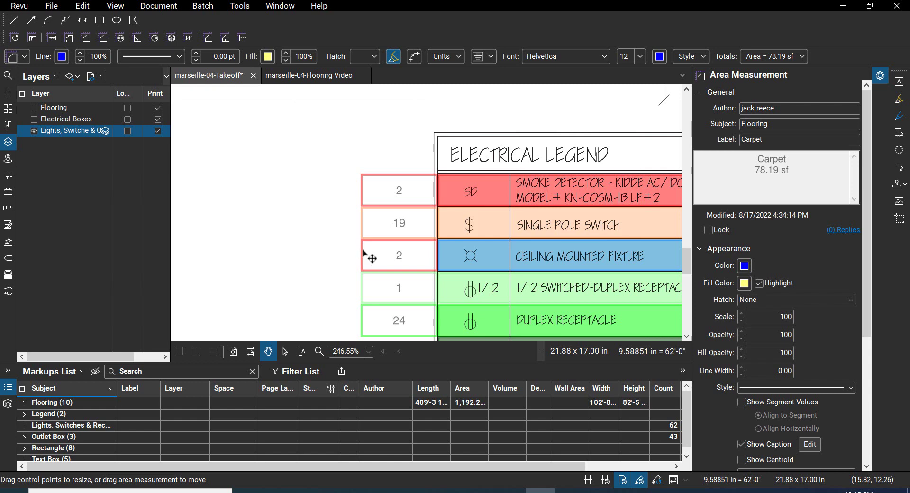
key("Escape")
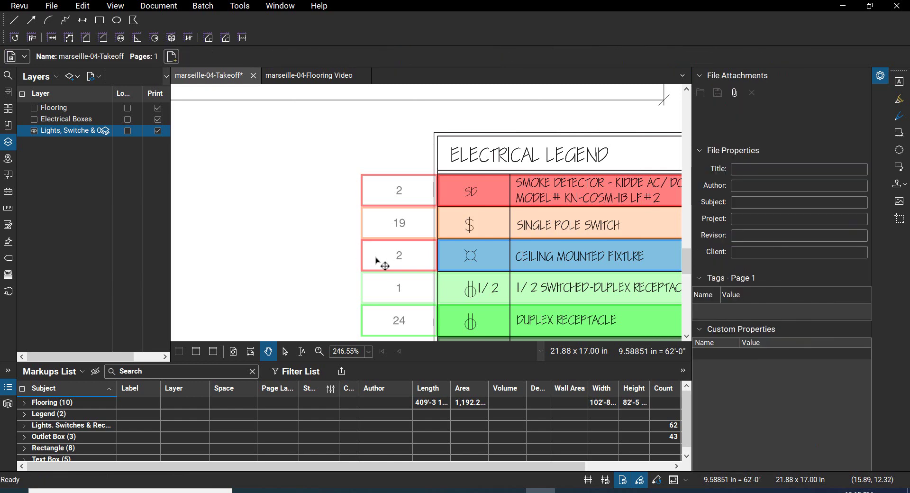
- Change the border color of the Ceiling Mounted Fixture row's count text box from red to the row's blue
left_click(398, 259)
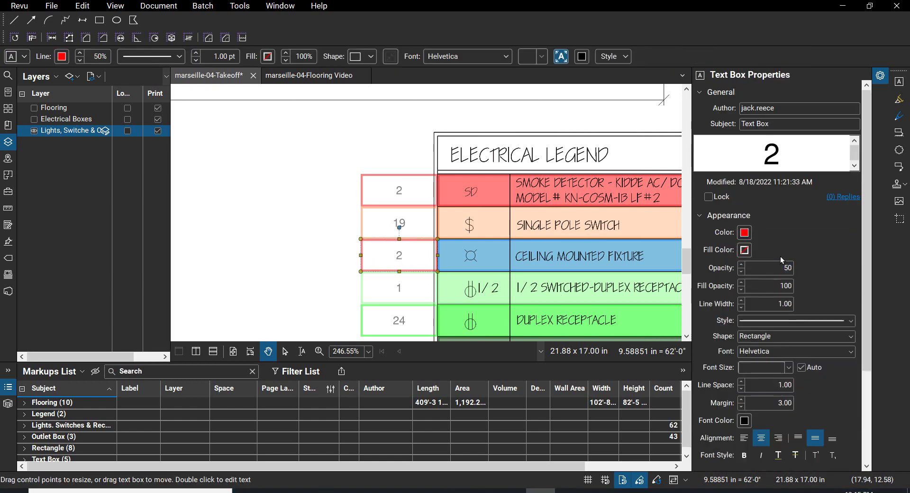
left_click(748, 237)
left_click(810, 253)
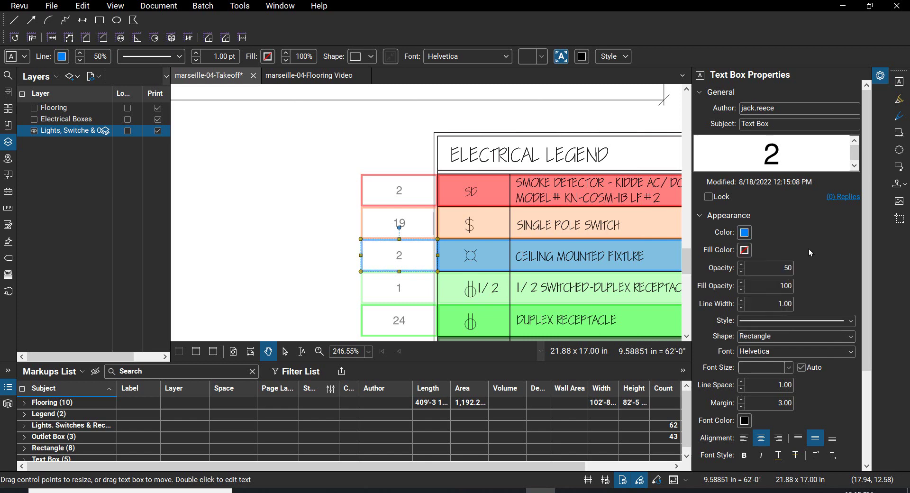
double_click(782, 267)
type("100")
left_click(332, 287)
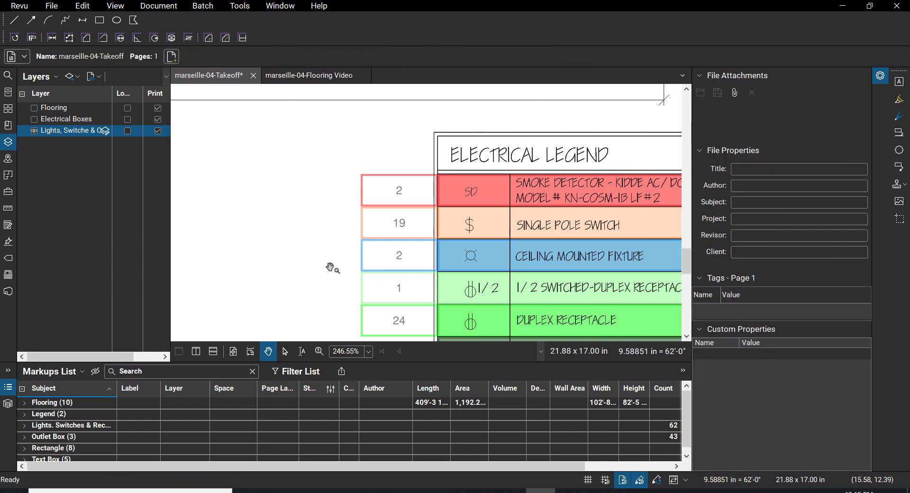
- Examine the subject and label of the red Lights, Switches & Receptacles count tool in the Electrical tool set
scroll(333, 269, "down", 1)
scroll(332, 269, "down", 1)
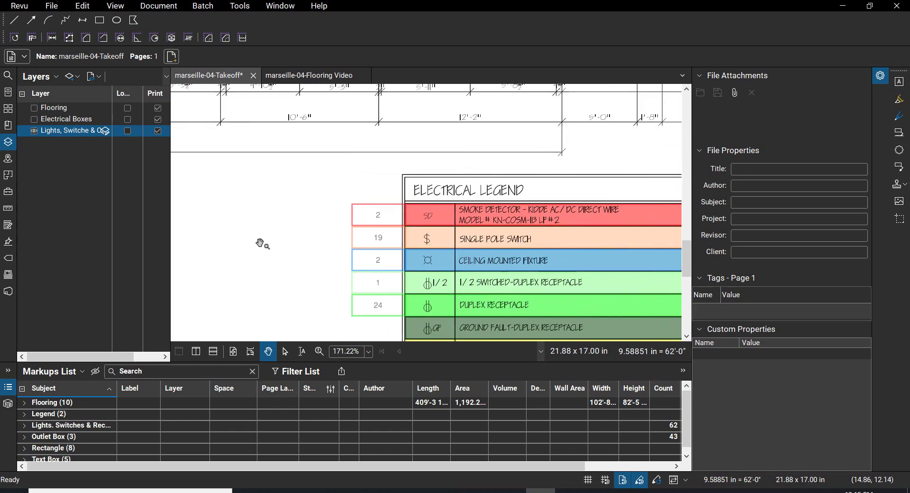
scroll(265, 245, "down", 2)
scroll(260, 229, "down", 3)
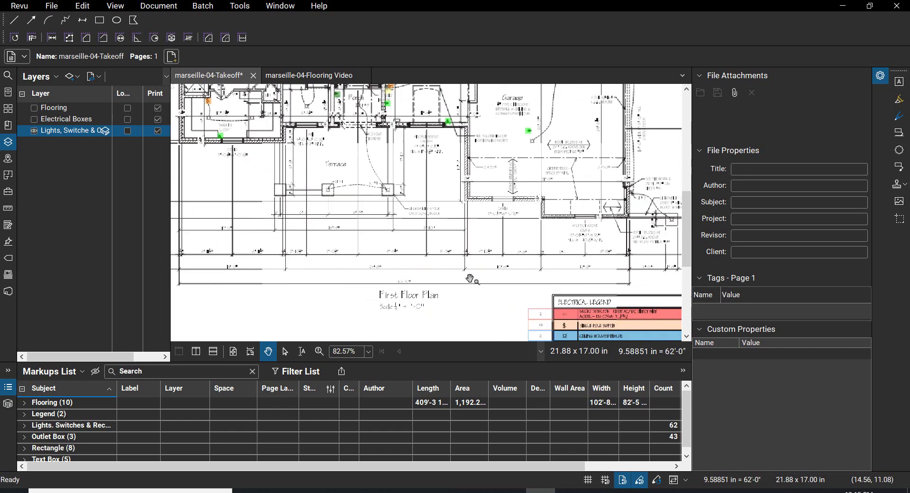
left_click_drag(456, 208, 488, 334)
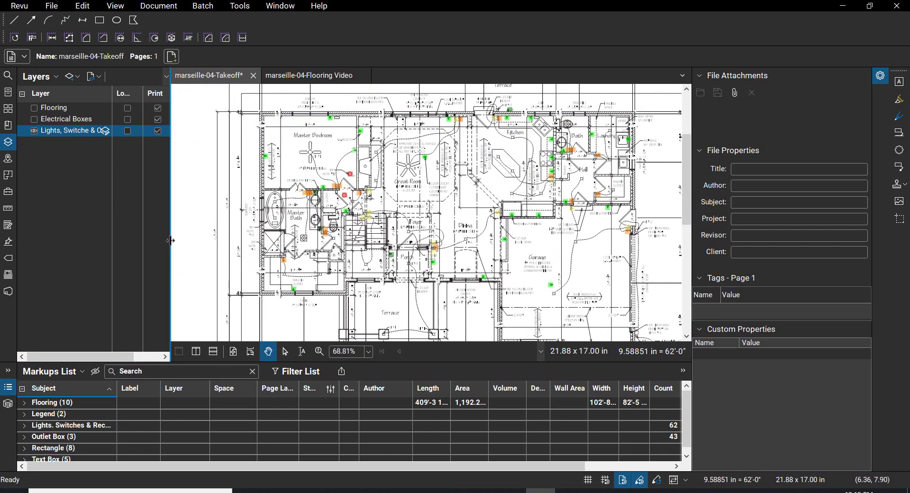
left_click(6, 192)
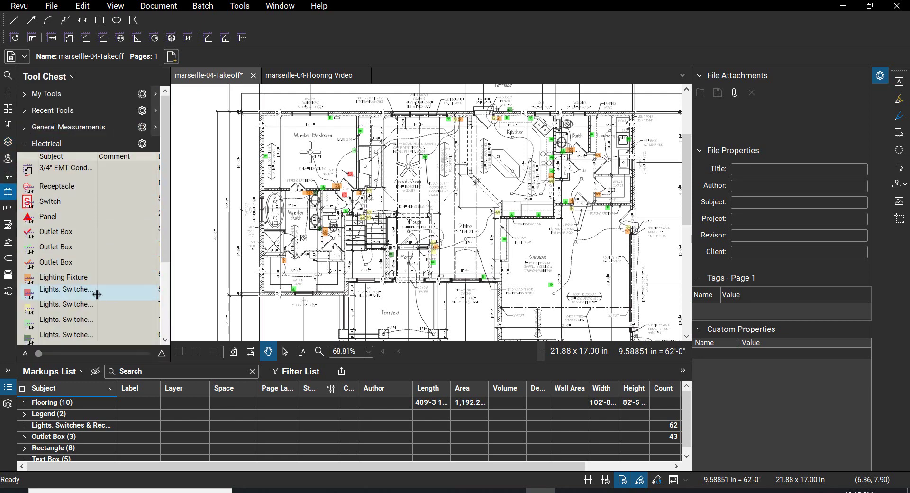
scroll(99, 296, "down", 3)
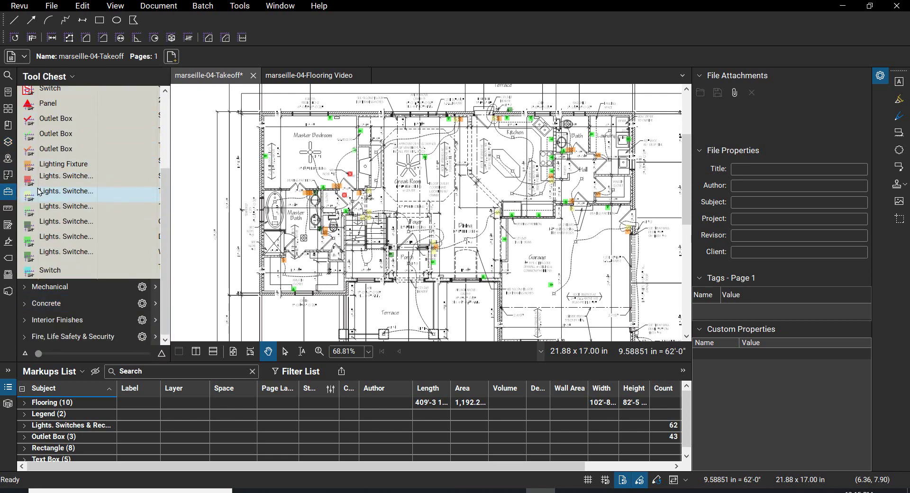
left_click(63, 165)
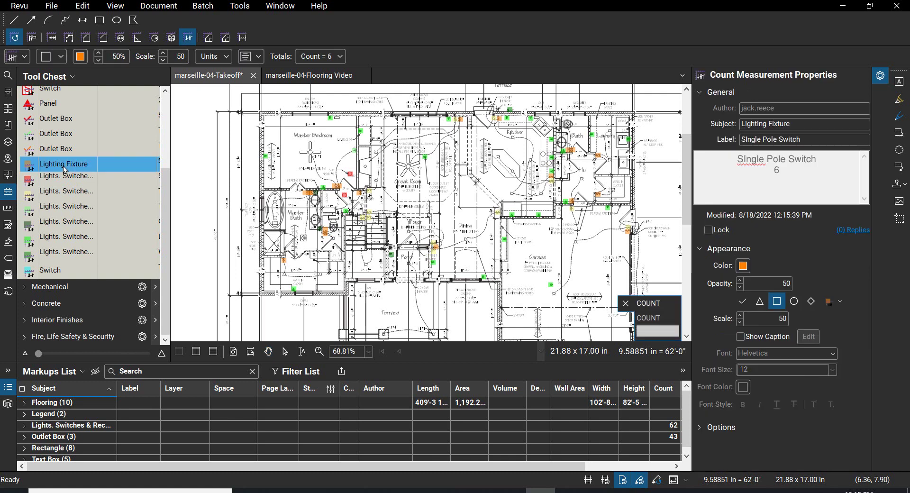
left_click(76, 177)
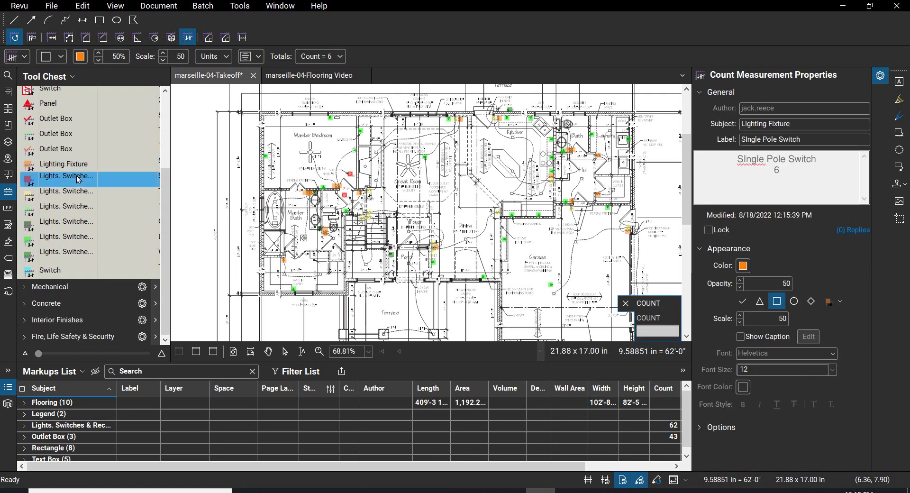
left_click(807, 124)
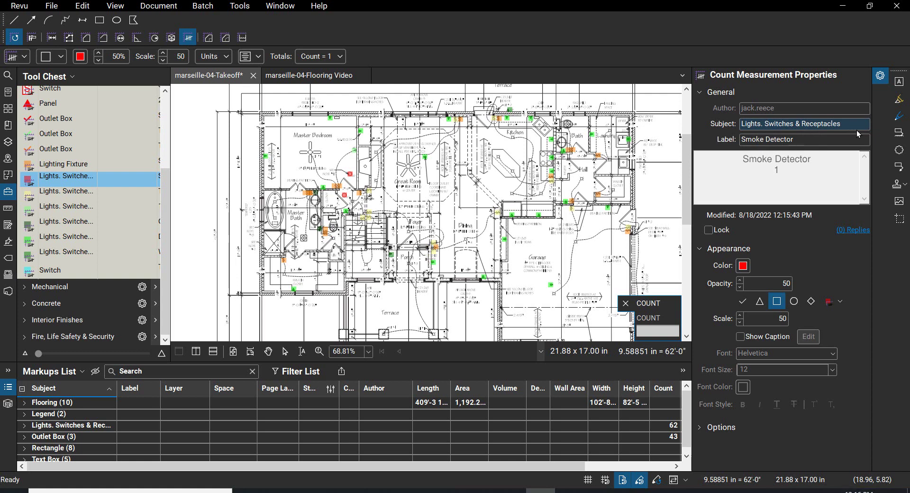
left_click(801, 137)
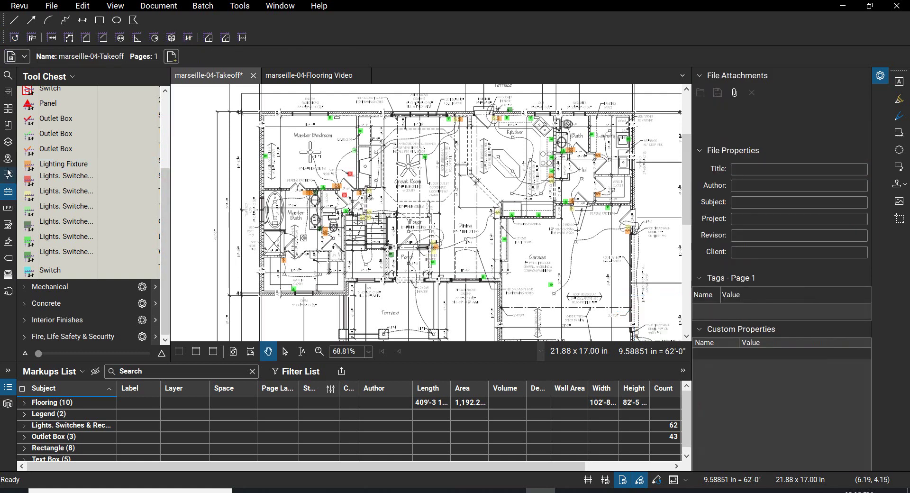
- Duplicate the red Smoke Detector count tool in the Electrical tool set and select the copy
right_click(58, 181)
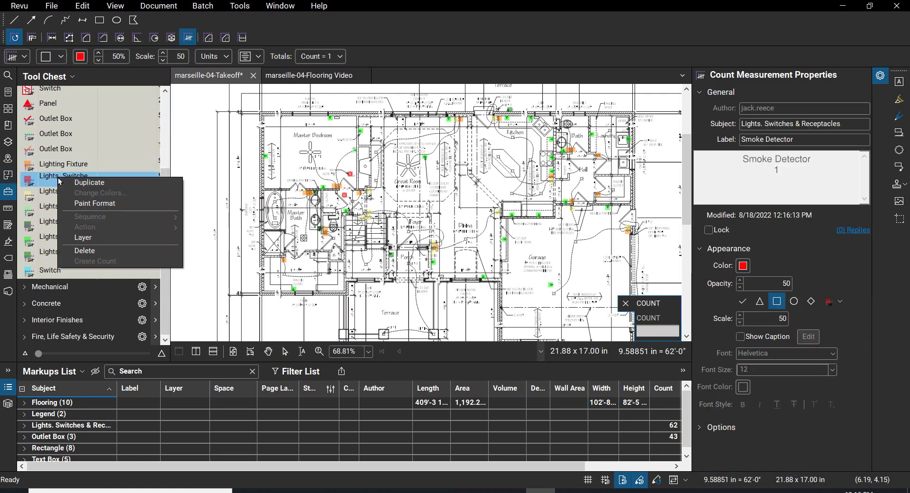
left_click(102, 185)
left_click(102, 190)
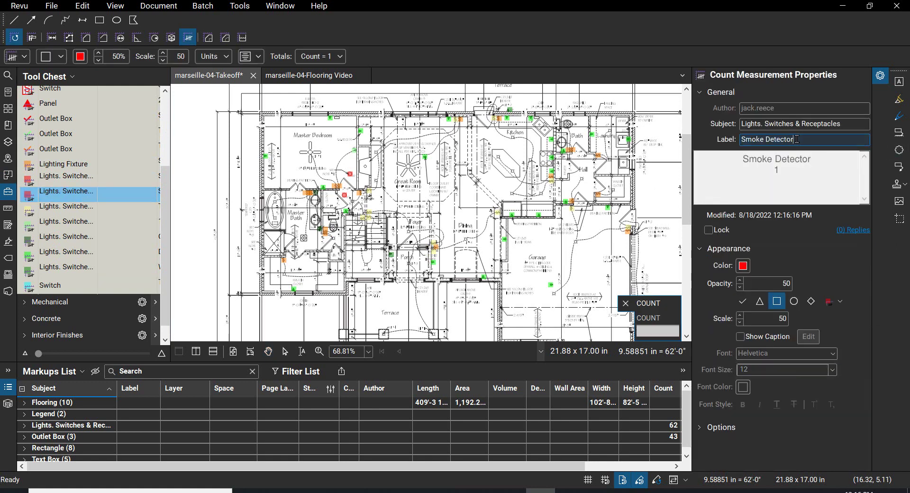
- Label the duplicated count tool Ceiling Mounted Light and change its color to blue
left_click_drag(798, 138, 709, 139)
type("Cei")
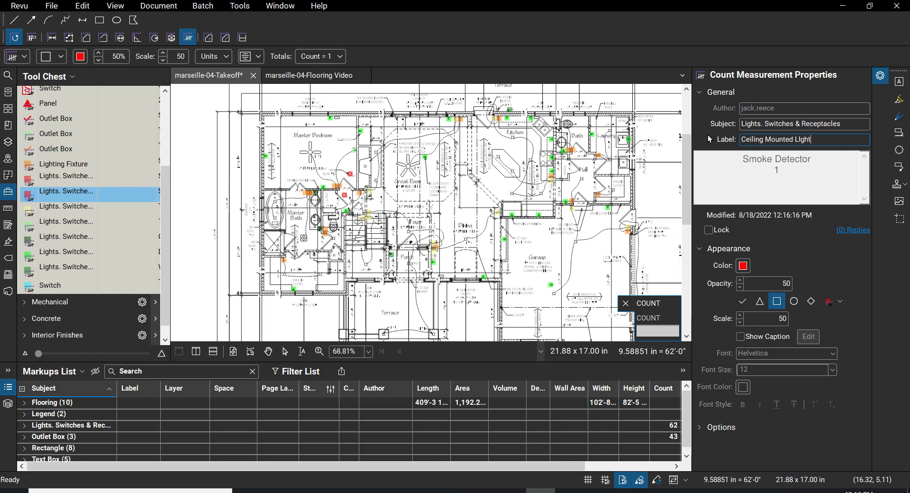
type("ling Mounted Light")
left_click(744, 269)
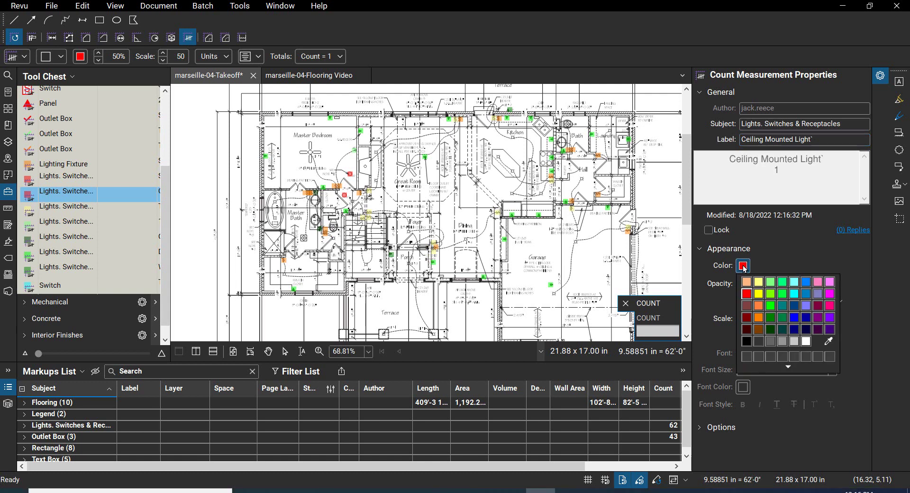
left_click(806, 282)
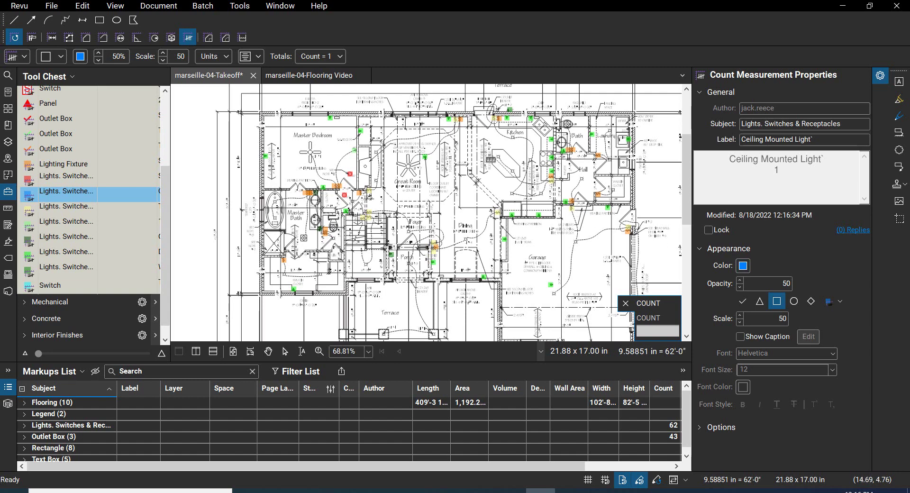
- Count four ceiling mounted lights in the Kitchen: two over the island, one below the room name and one near the cooktop
scroll(519, 163, "up", 5)
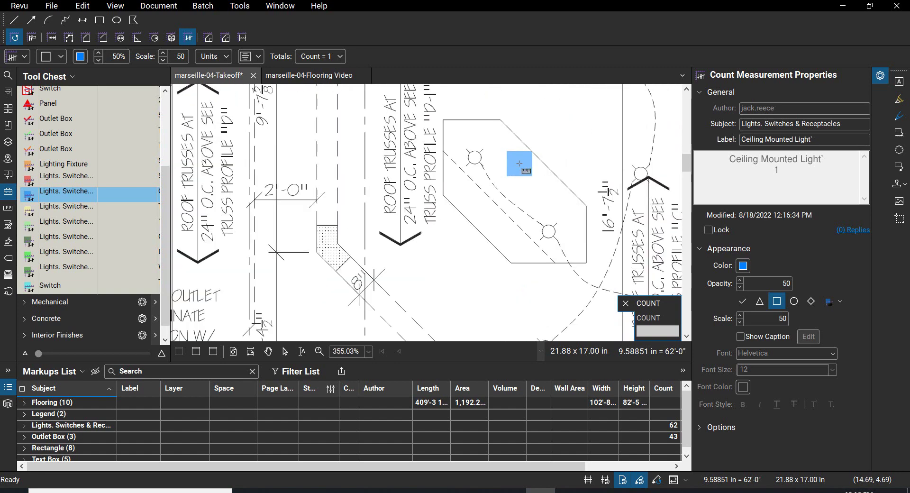
scroll(518, 164, "down", 1)
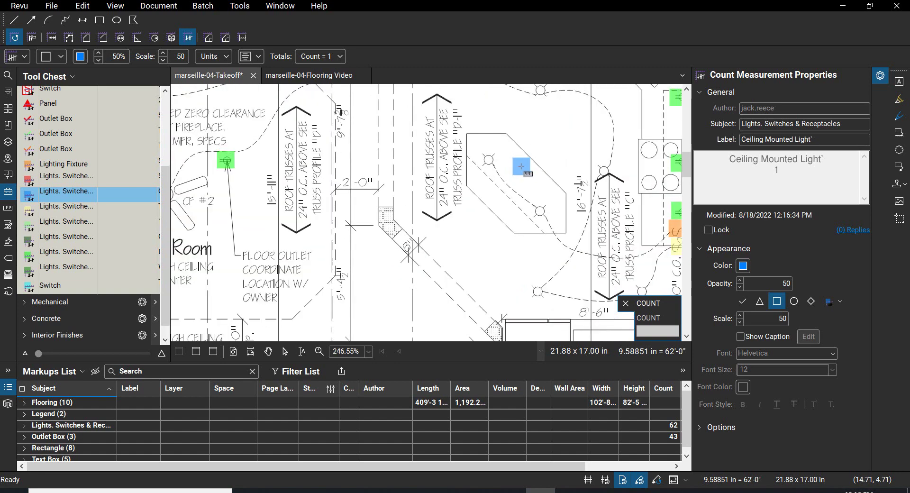
left_click(488, 160)
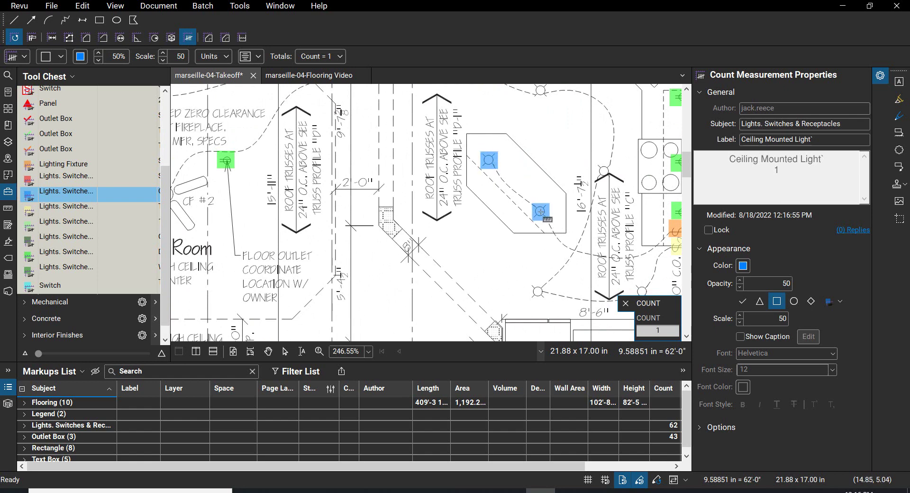
left_click(540, 211)
scroll(541, 211, "down", 1)
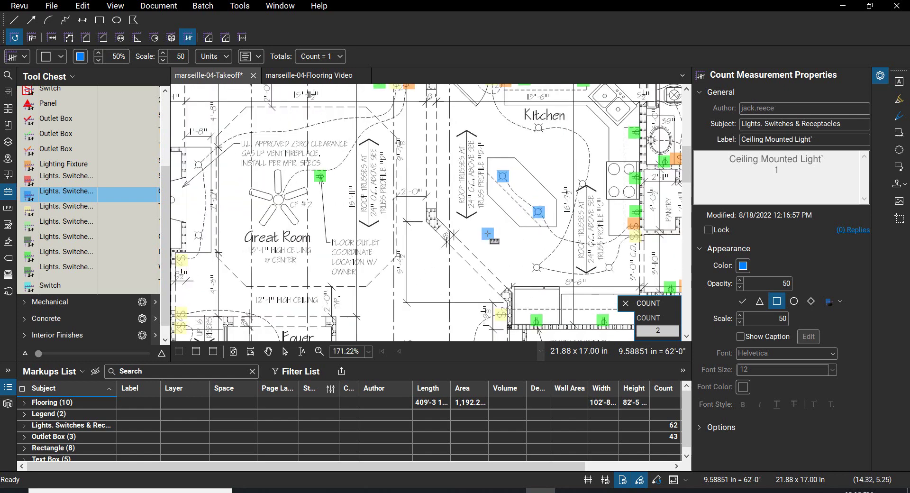
scroll(535, 125, "up", 2)
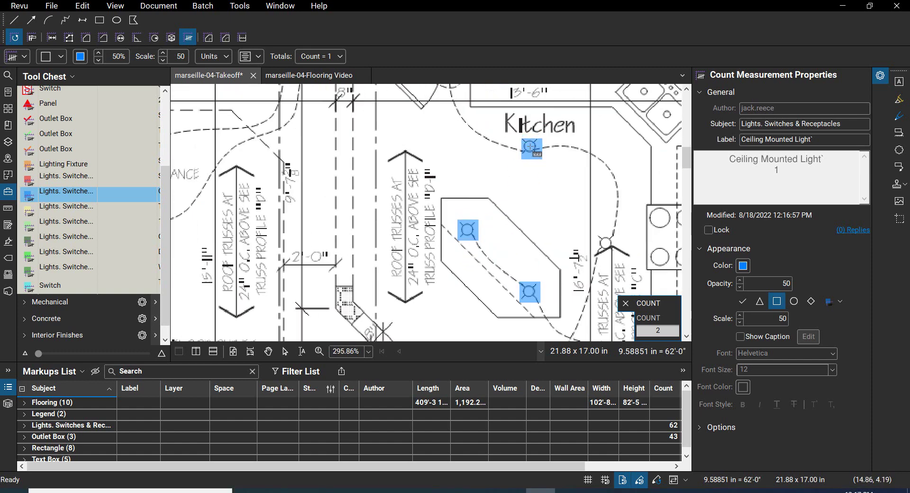
left_click(530, 146)
left_click(605, 243)
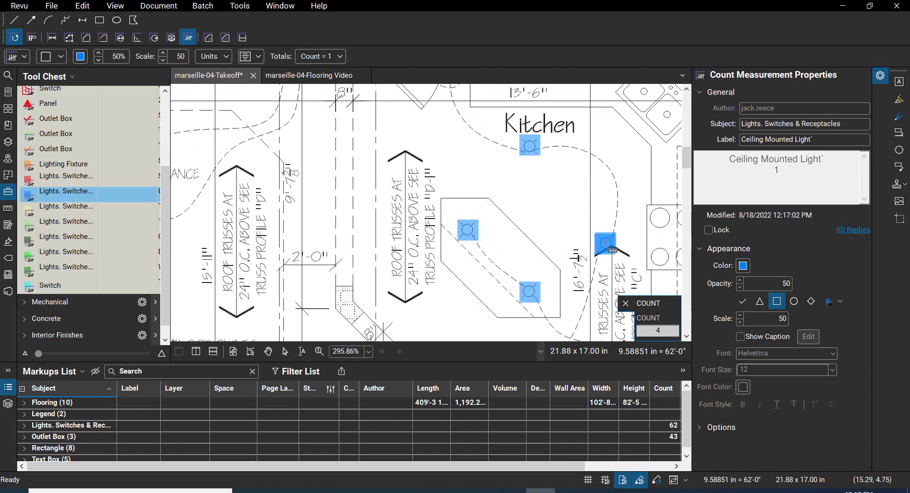
- Add the two ceiling mounted lights over the Master Bath tub to the same count
scroll(568, 201, "down", 2)
scroll(566, 204, "down", 1)
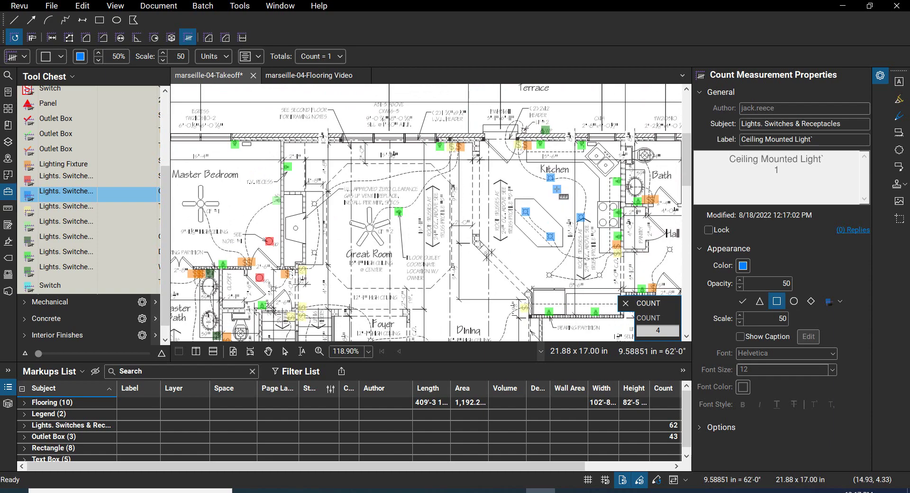
scroll(553, 186, "down", 2)
scroll(553, 185, "left", 3)
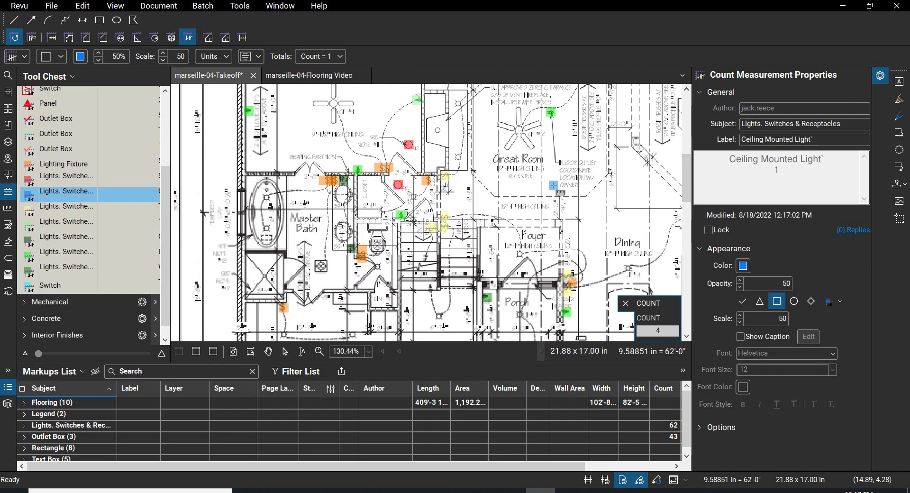
scroll(553, 185, "up", 3)
scroll(553, 186, "left", 3)
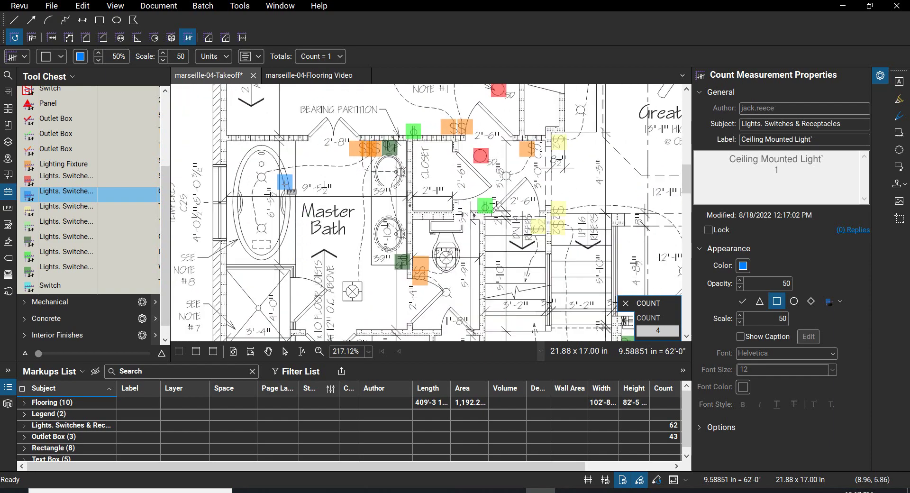
left_click(262, 176)
left_click(262, 226)
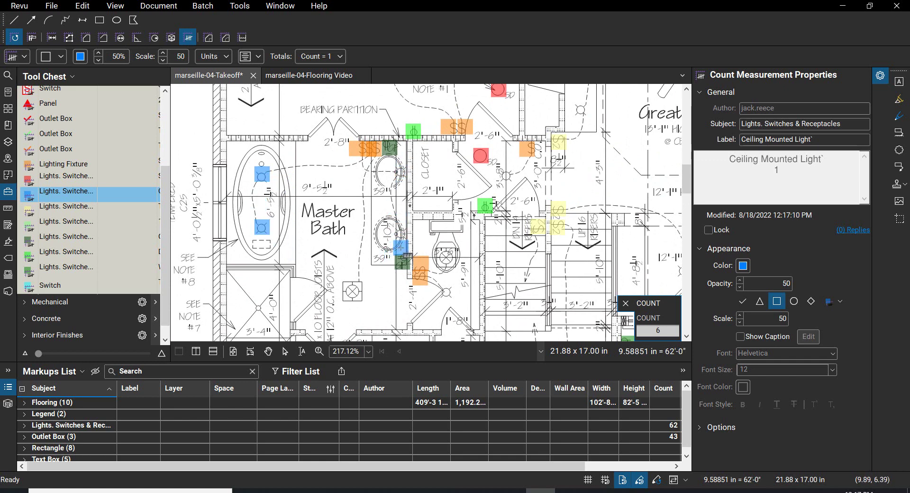
- Count the two ceiling mounted lights in the walk-in closet below the Master Bath and the one at the stairs
scroll(394, 263, "down", 1)
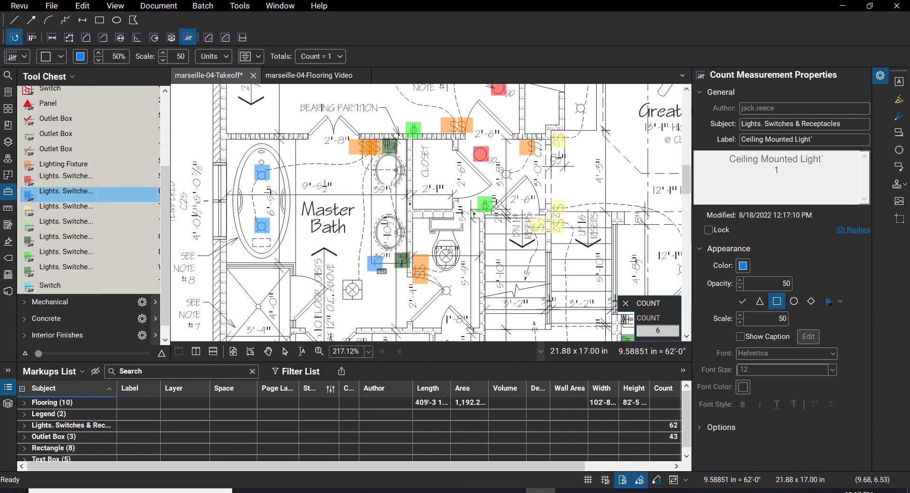
scroll(378, 264, "down", 5)
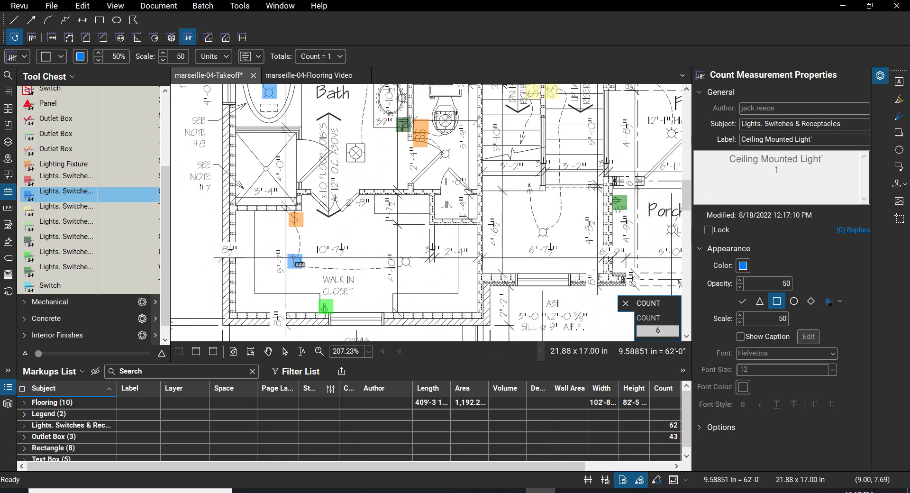
left_click(295, 260)
left_click(406, 262)
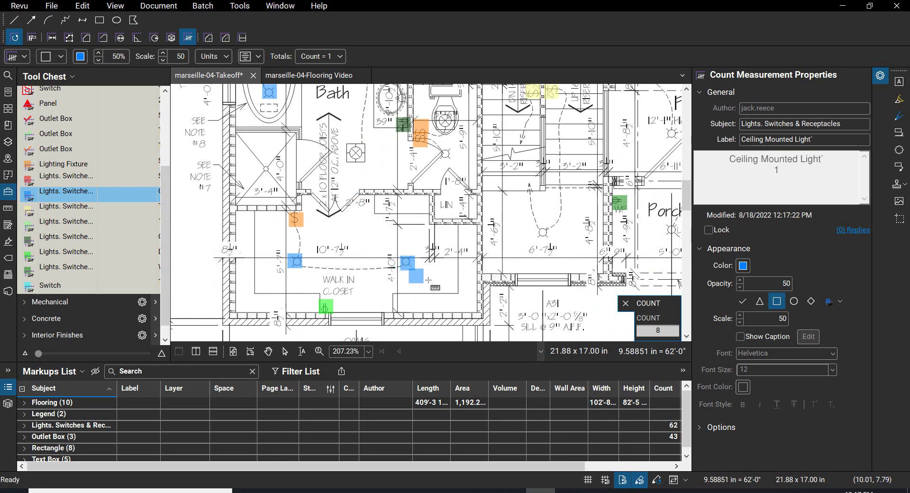
left_click(542, 233)
- Add the Foyer's ceiling mounted light to the count
scroll(542, 233, "right", 5)
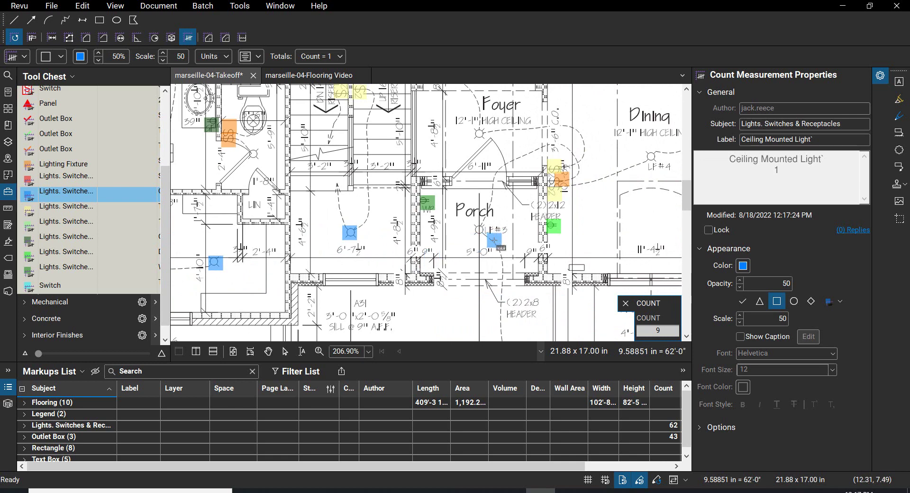
scroll(482, 274, "right", 1)
scroll(482, 274, "right", 6)
scroll(482, 274, "up", 1)
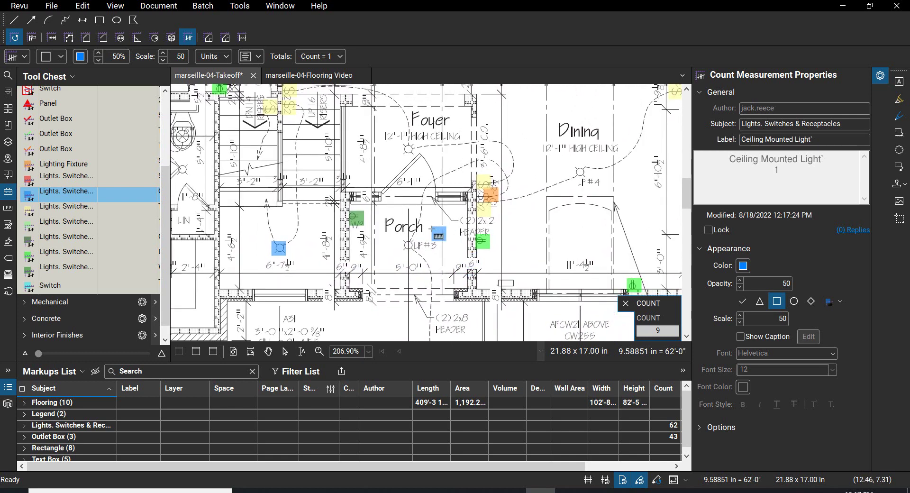
left_click(408, 147)
- Count the two ceiling mounted lights in the Garage
scroll(414, 156, "right", 8)
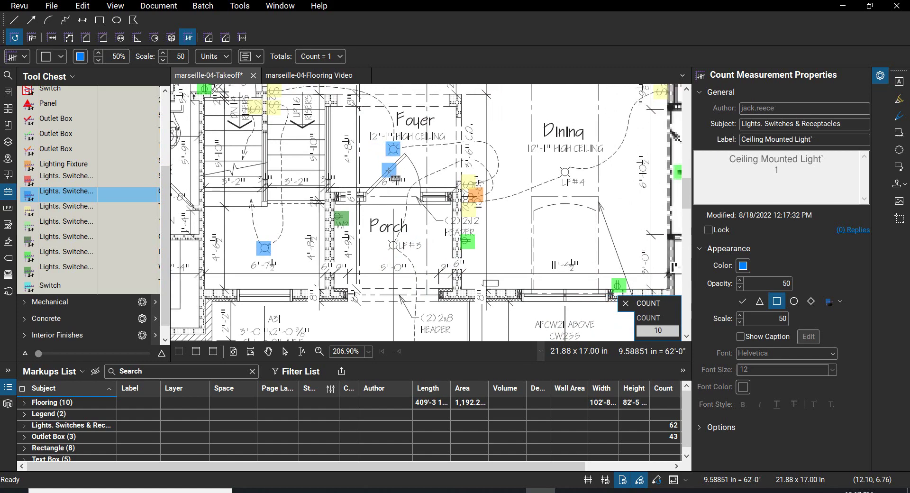
scroll(388, 171, "right", 6)
scroll(389, 171, "down", 1)
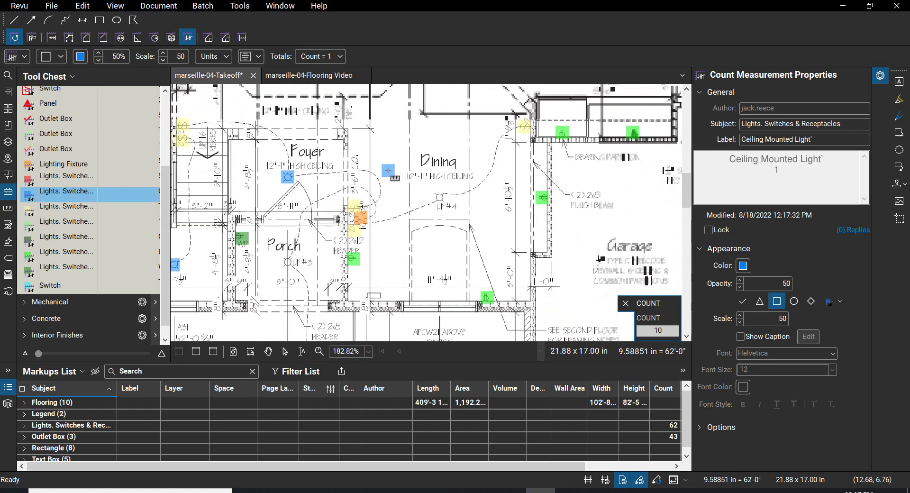
scroll(393, 177, "down", 5)
scroll(394, 177, "right", 5)
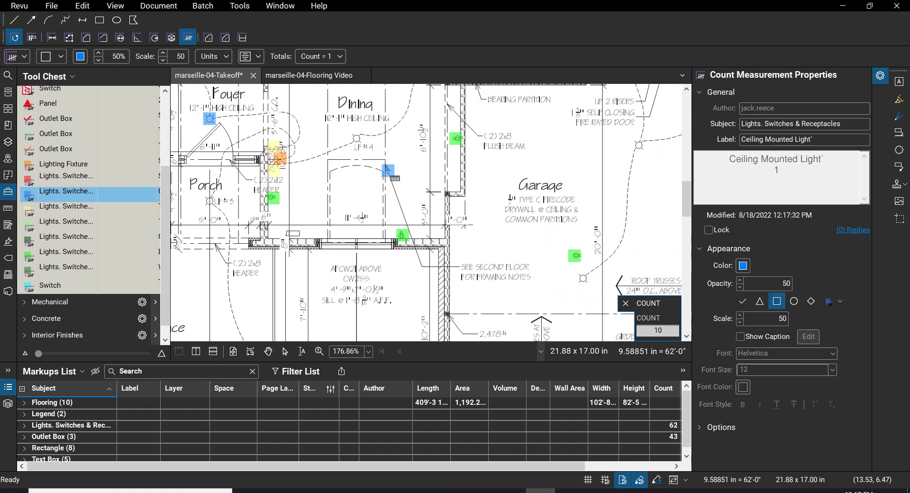
left_click(568, 277)
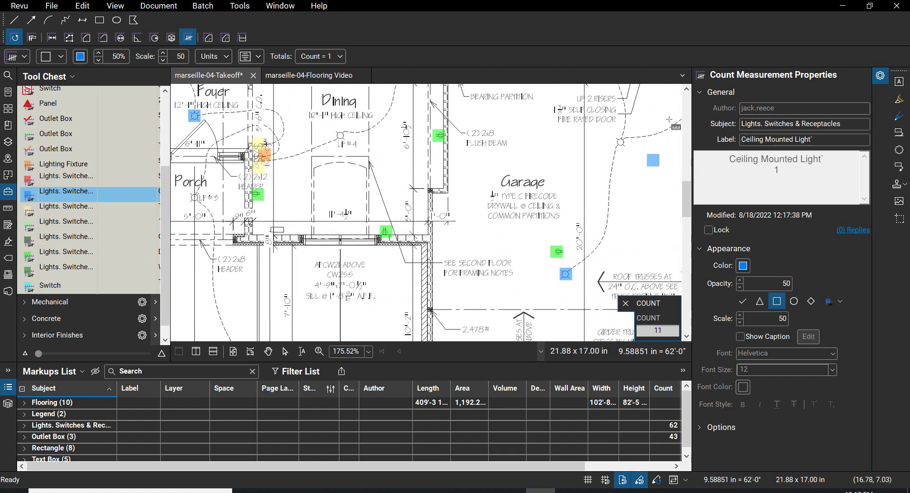
left_click(621, 142)
- Count the Hall's ceiling mounted light and the two lights in the lower part of the Kitchen
scroll(552, 274, "up", 10)
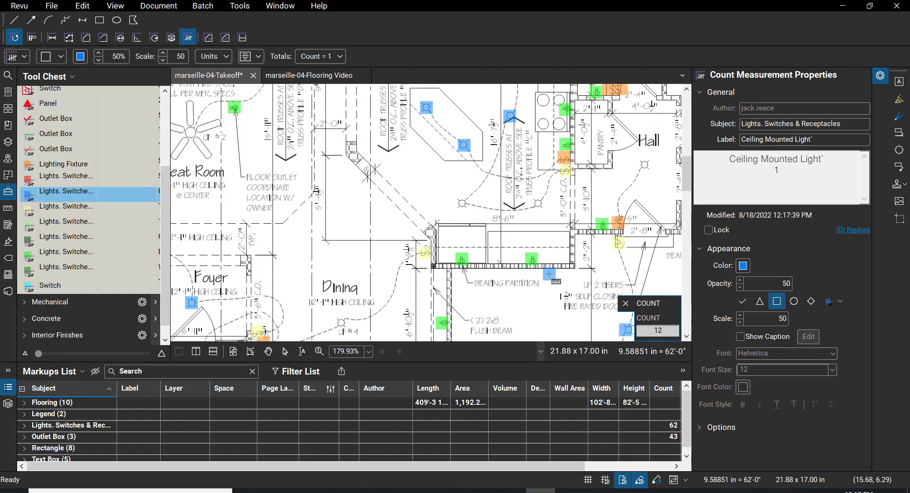
left_click(645, 164)
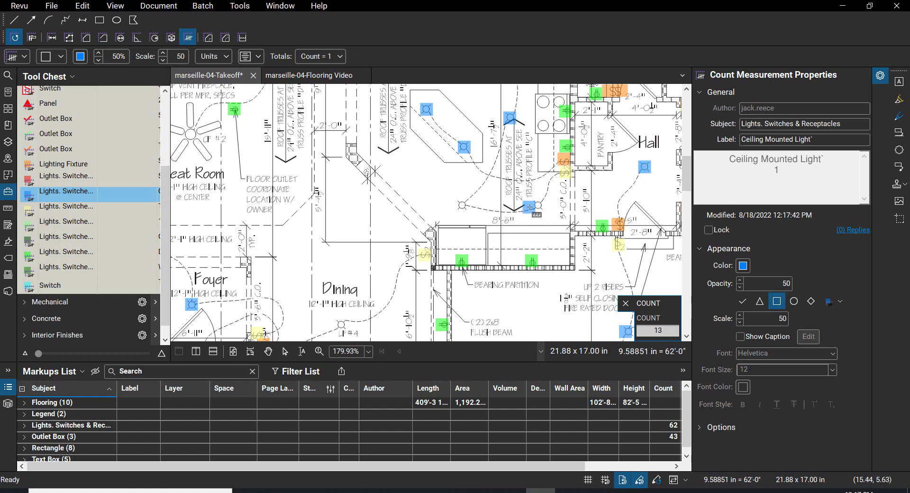
left_click(462, 205)
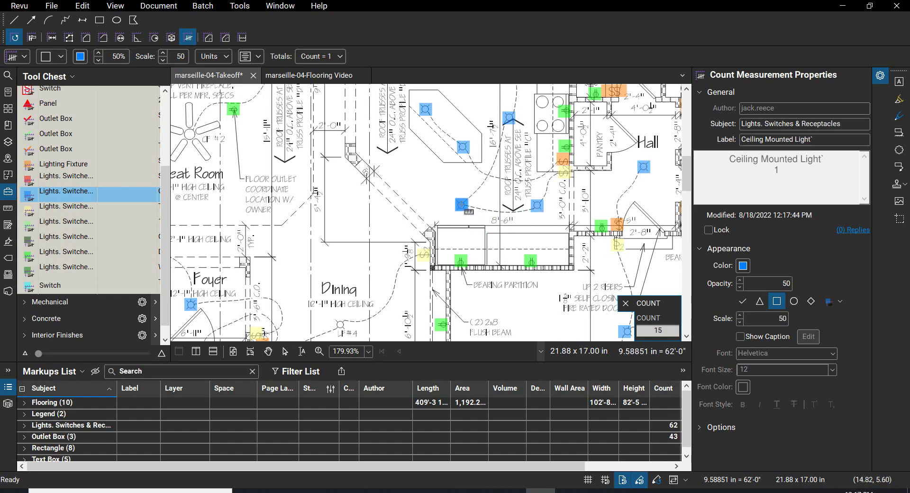
- Count the ceiling mounted lights in the walk-in closet beside the Hall and the two in the Laundry, and end the count
scroll(462, 205, "right", 5)
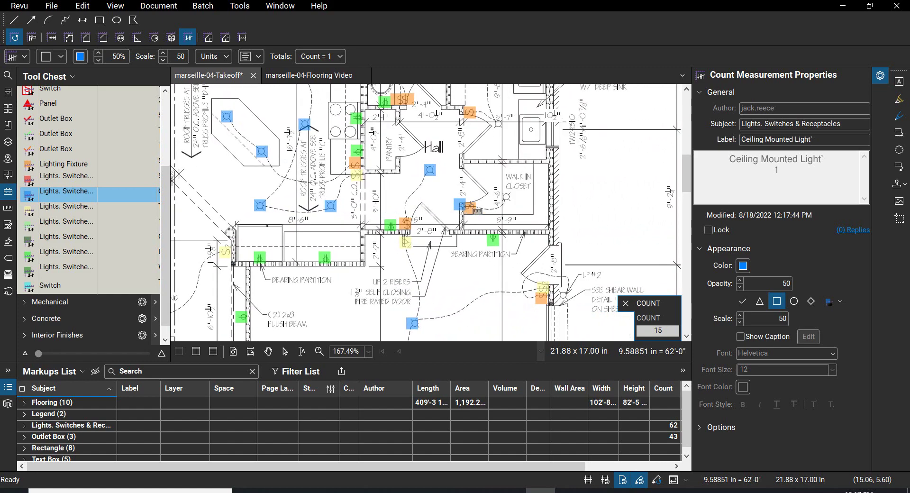
left_click(506, 197)
scroll(505, 198, "up", 3)
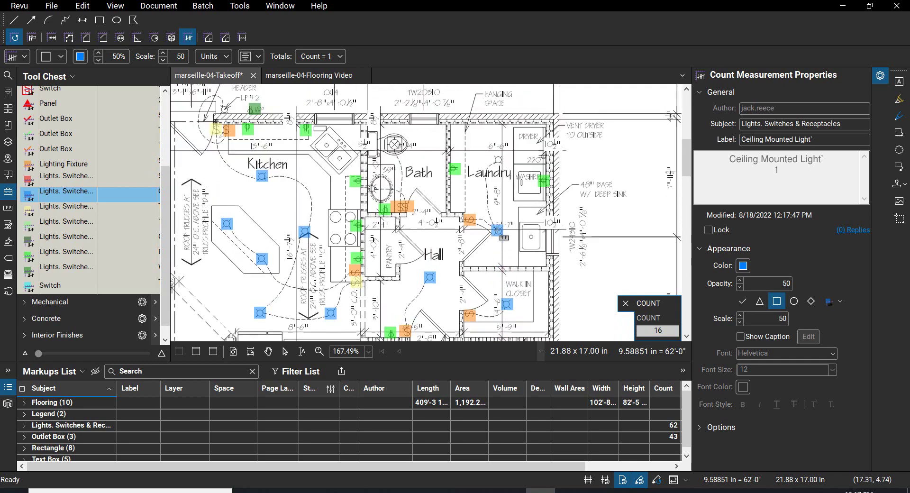
left_click(497, 229)
left_click(500, 158)
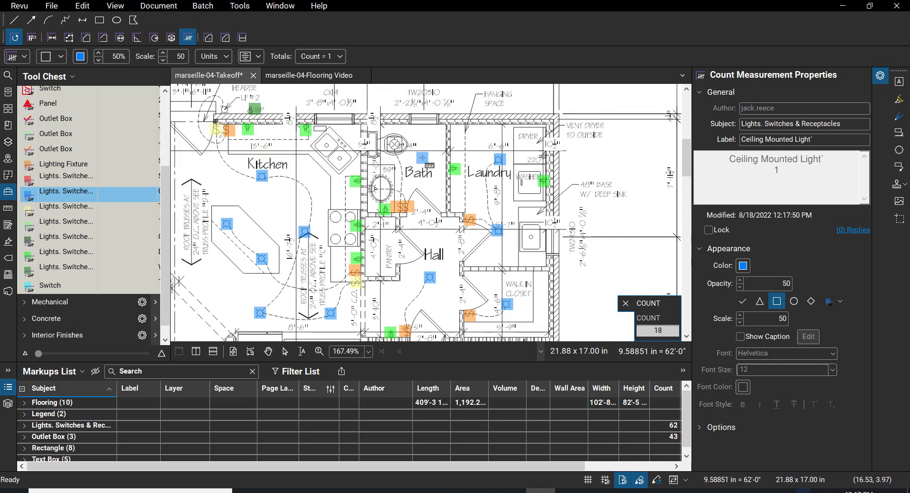
scroll(422, 150, "down", 3)
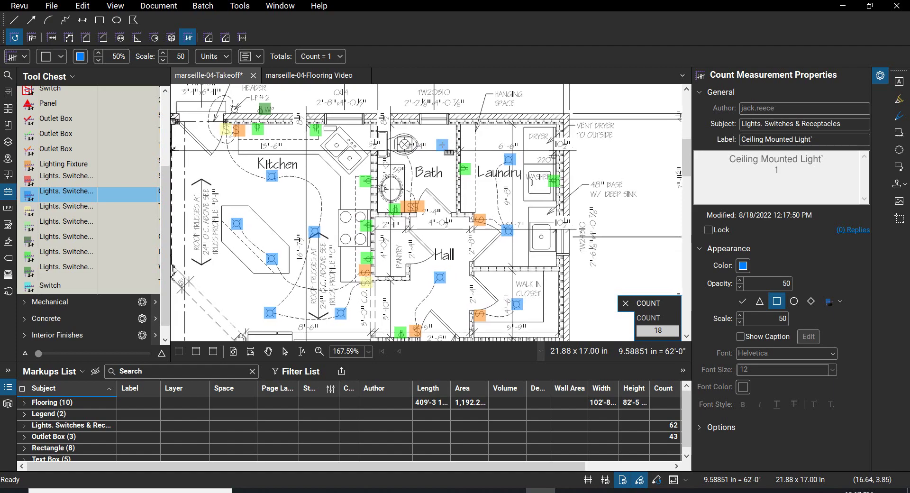
scroll(450, 204, "down", 2)
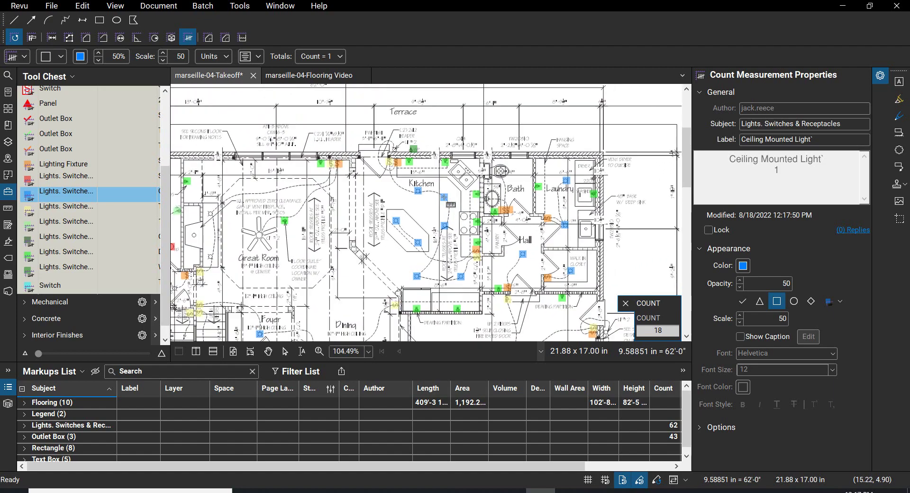
scroll(450, 205, "down", 2)
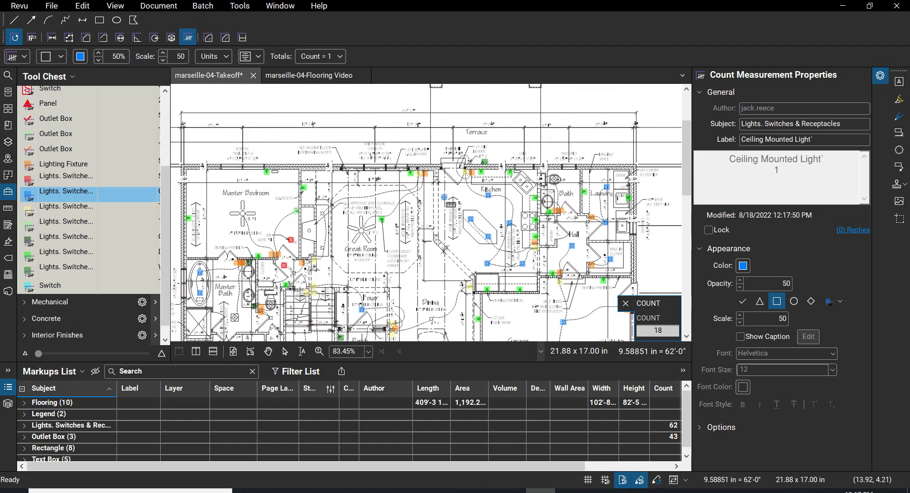
key("Escape")
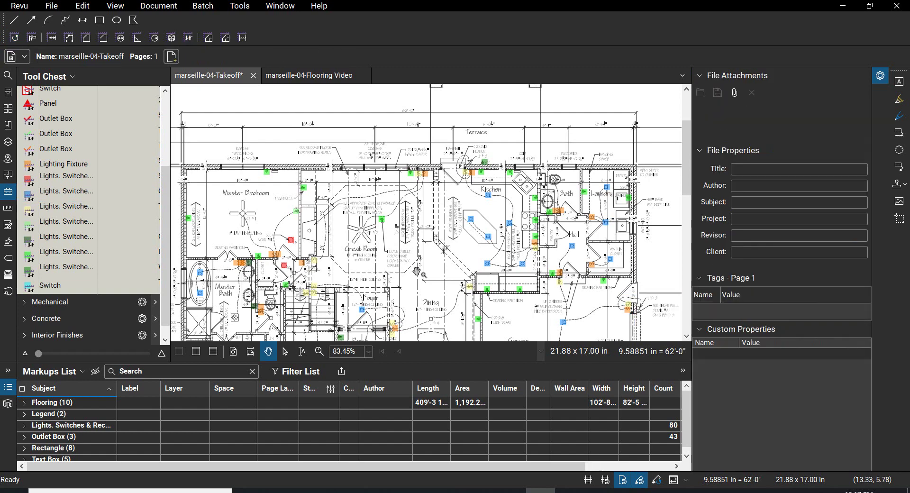
- Expand the Lights, Switches & Receptacles group in the Markups List and look up the Ceiling Mounted Light count
scroll(412, 272, "down", 1)
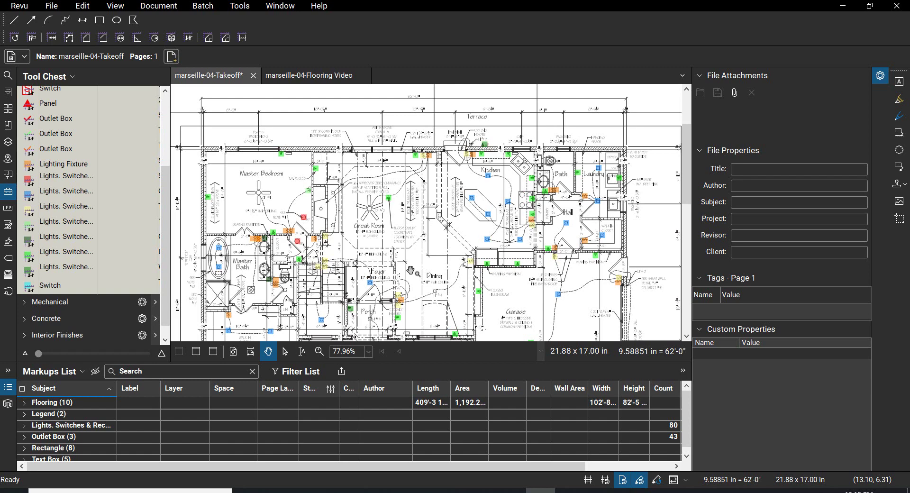
scroll(410, 272, "down", 3)
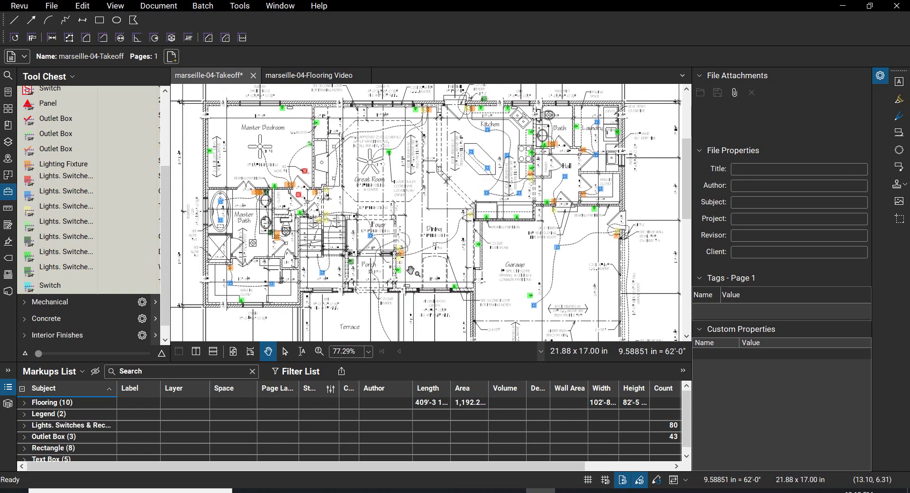
scroll(410, 271, "down", 5)
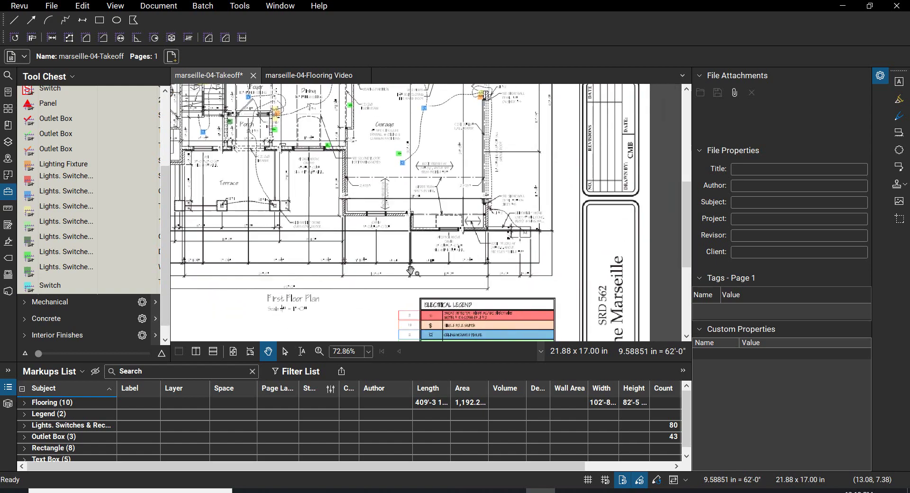
scroll(410, 271, "up", 3)
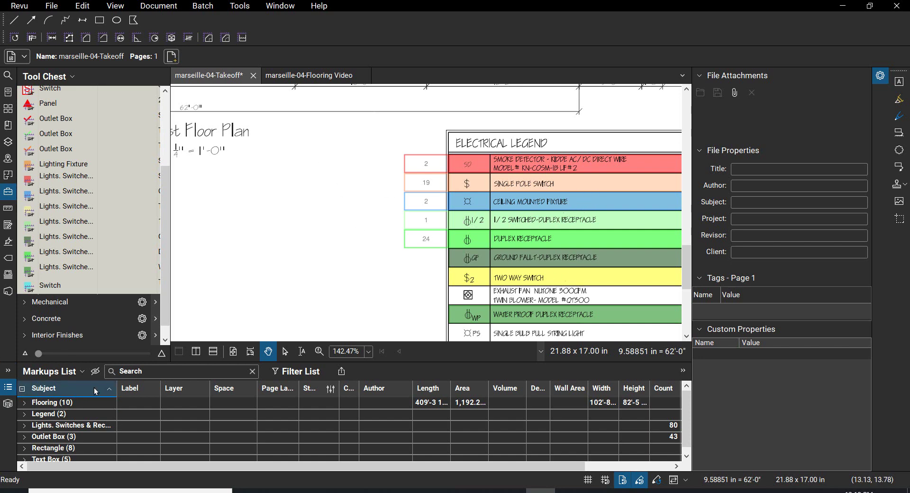
left_click(24, 425)
scroll(82, 411, "down", 3)
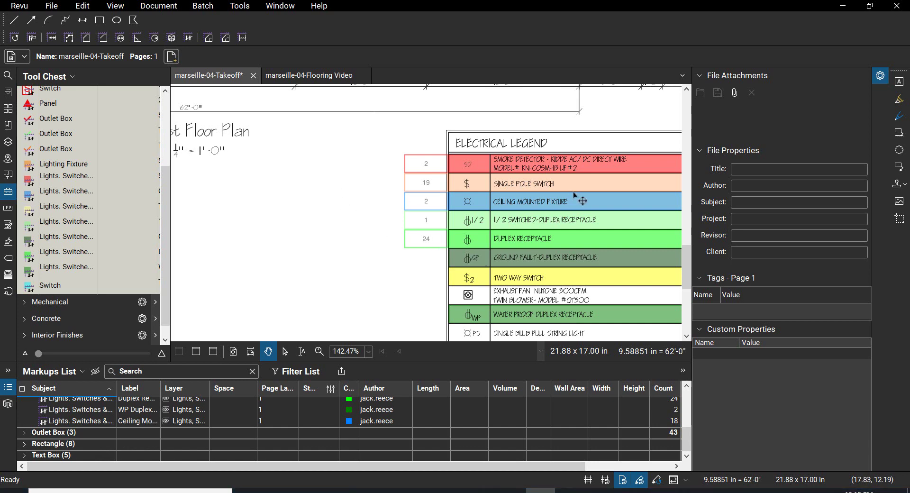
- Set the count box beside the Ceiling Mounted Fixture row of the electrical legend to 18
left_click(426, 206)
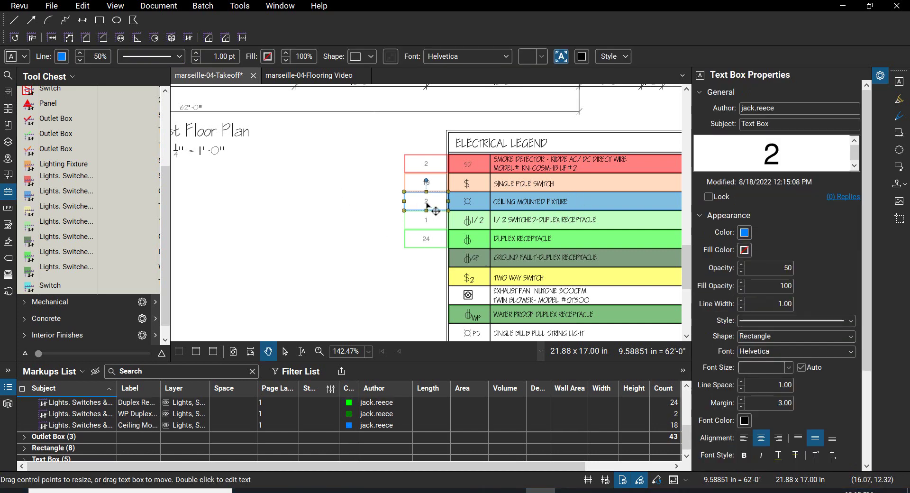
left_click(784, 149)
key("BackSpace")
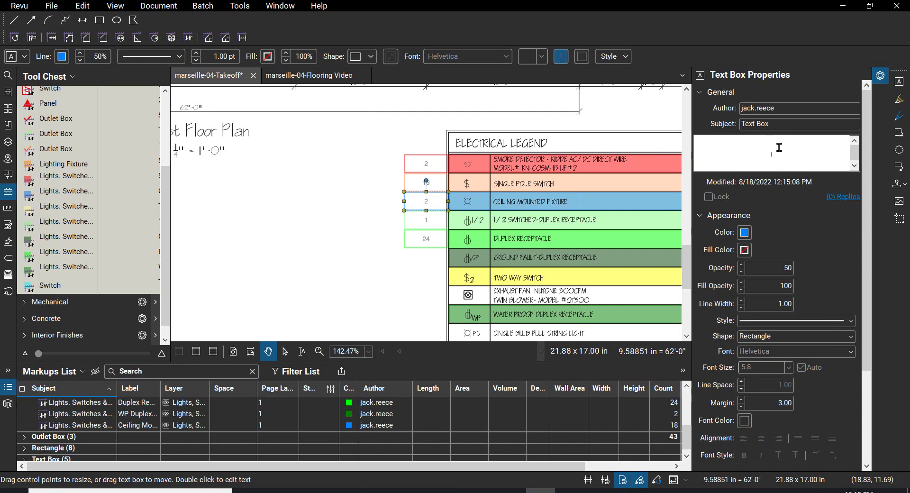
type("18")
left_click(325, 264)
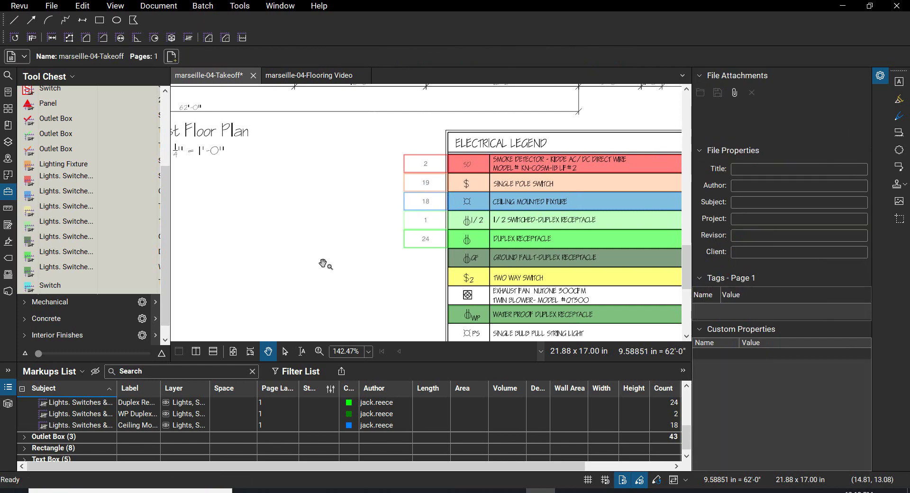
- Examine the remaining electrical legend entries, from exhaust fan to light fixtures, and the count marks placed on the First Floor Plan
scroll(329, 258, "down", 3)
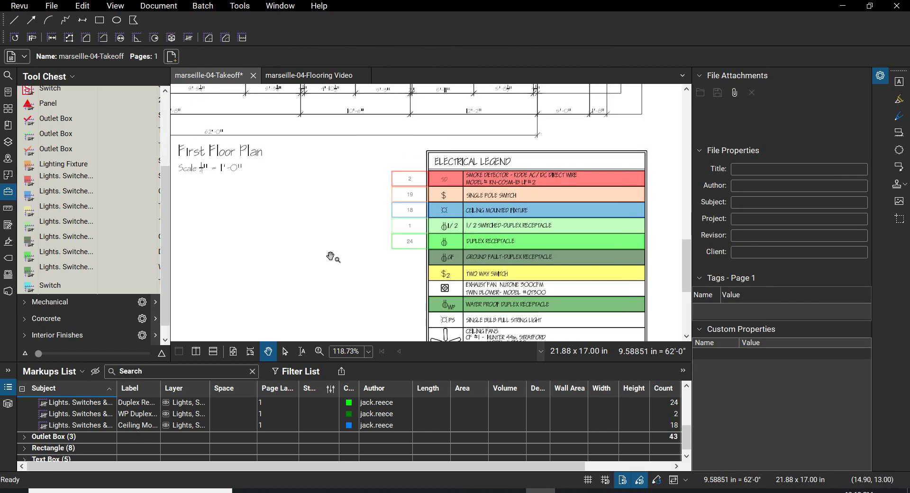
scroll(333, 256, "down", 3)
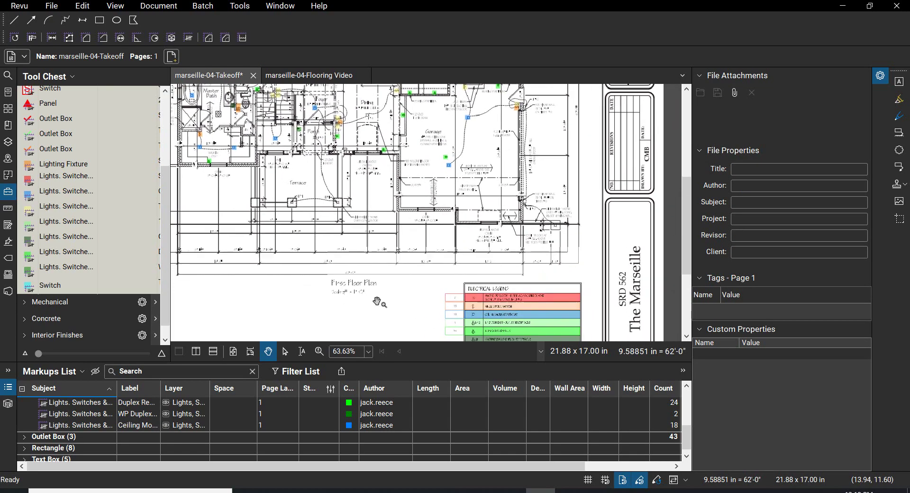
scroll(365, 229, "up", 2)
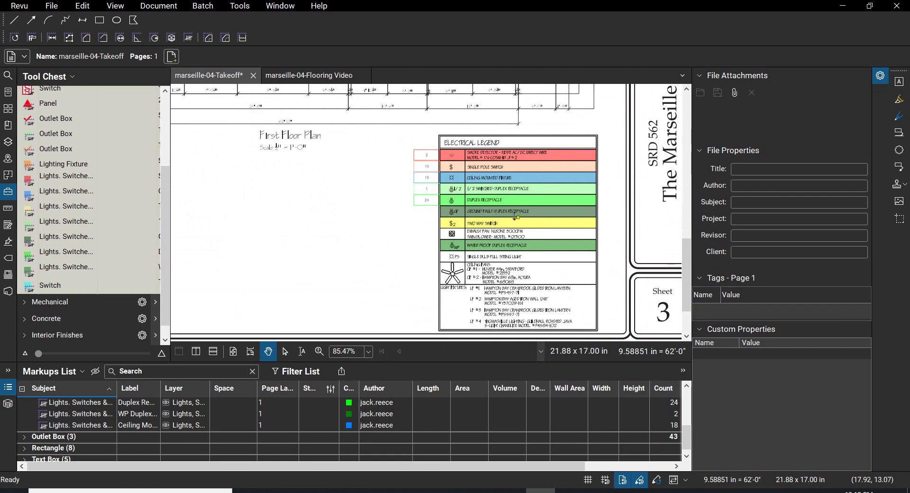
scroll(517, 227, "up", 3)
scroll(517, 226, "up", 2)
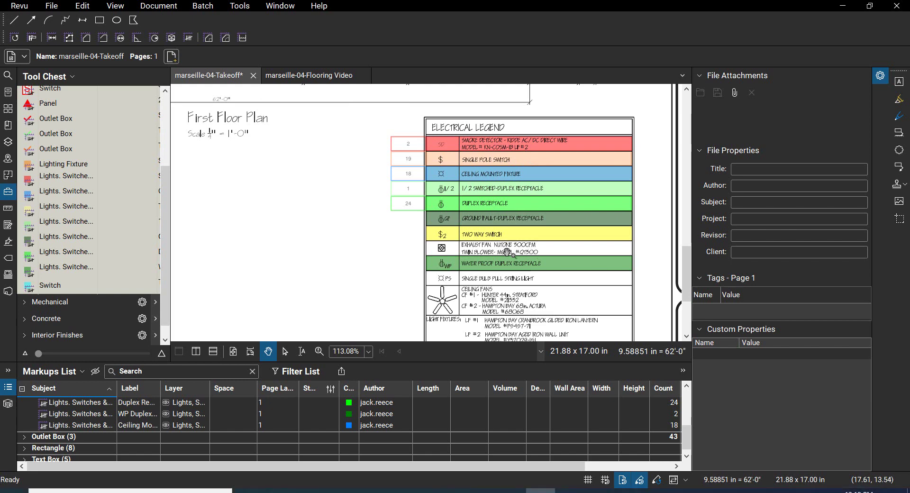
scroll(530, 322, "up", 3)
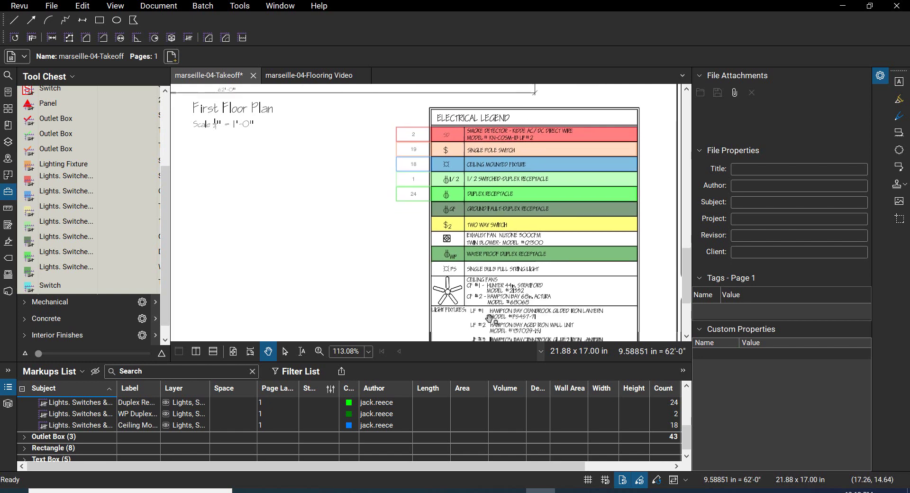
scroll(495, 324, "up", 1)
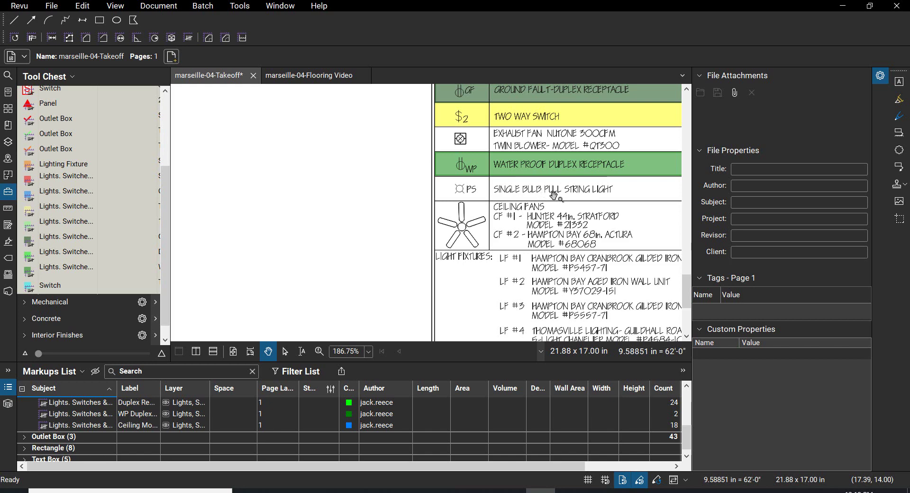
scroll(493, 204, "down", 1)
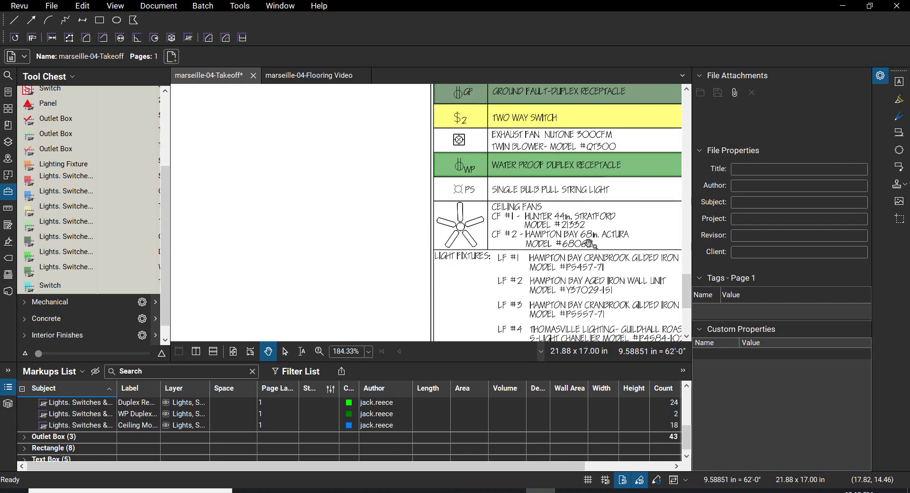
scroll(586, 237, "down", 1)
scroll(586, 236, "down", 3)
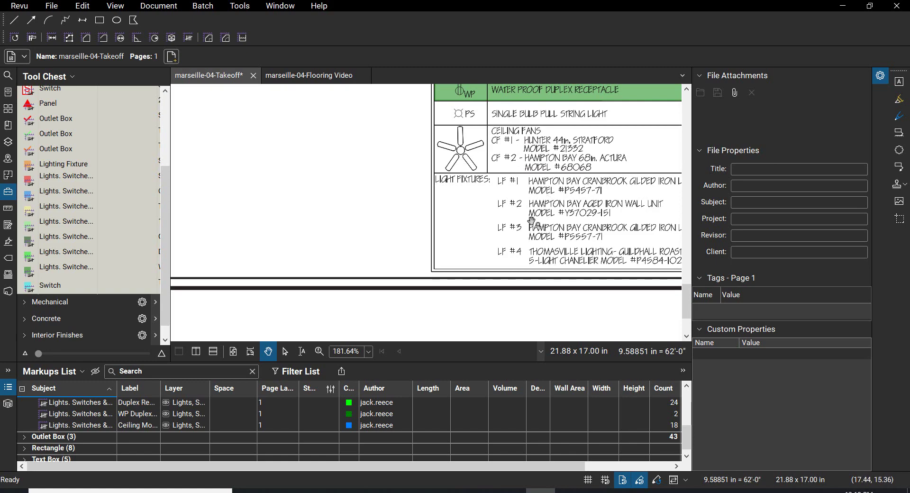
scroll(524, 260, "down", 5)
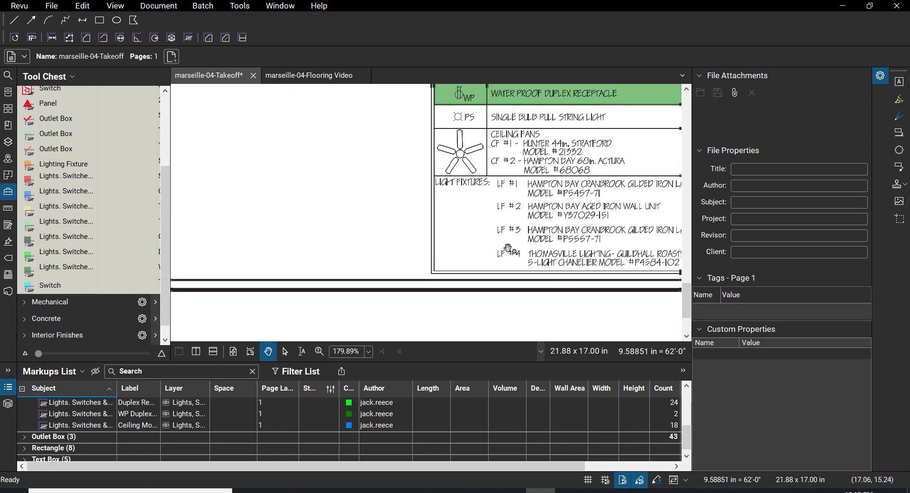
scroll(433, 293, "up", 5)
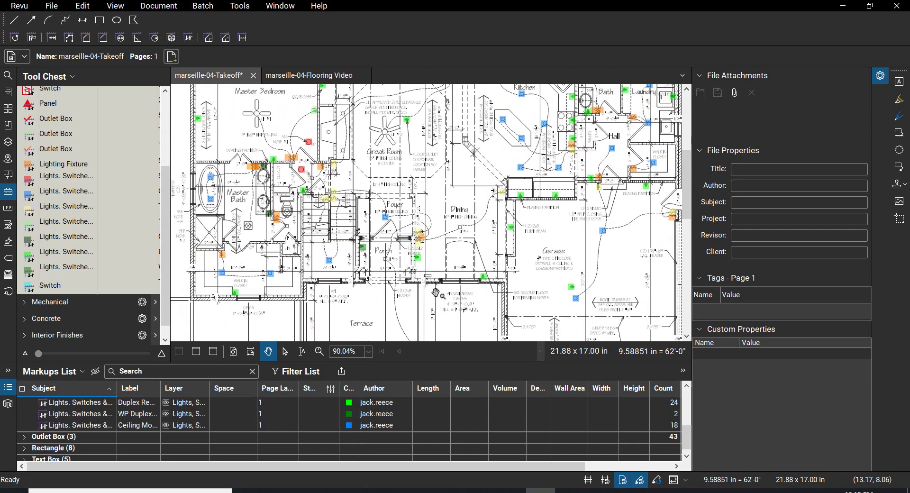
scroll(436, 293, "up", 2)
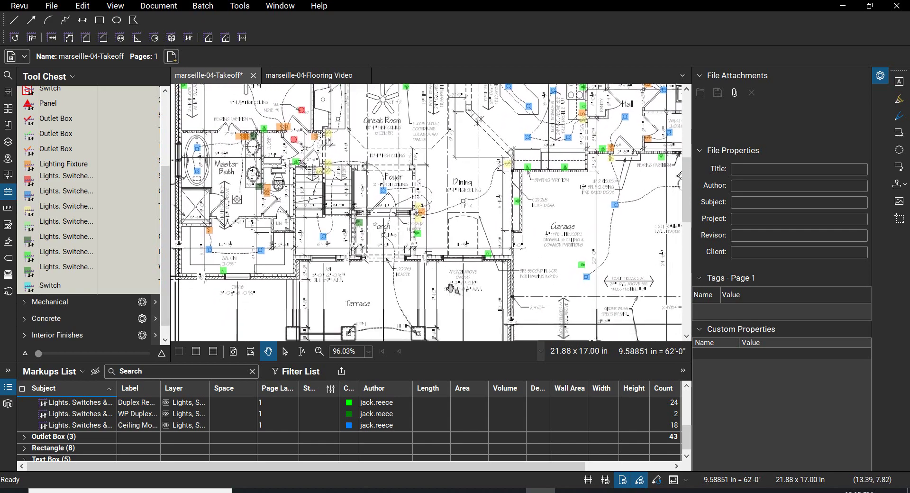
scroll(450, 288, "down", 2)
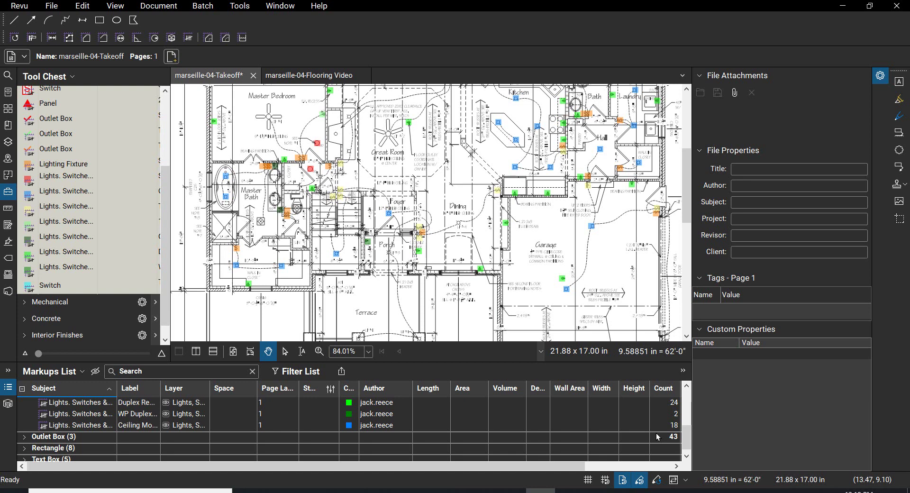
scroll(423, 254, "down", 5)
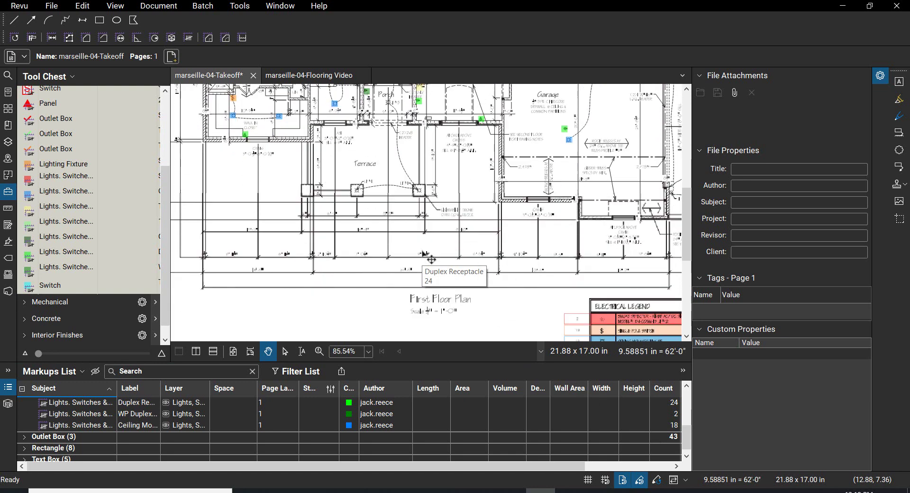
scroll(423, 253, "down", 3)
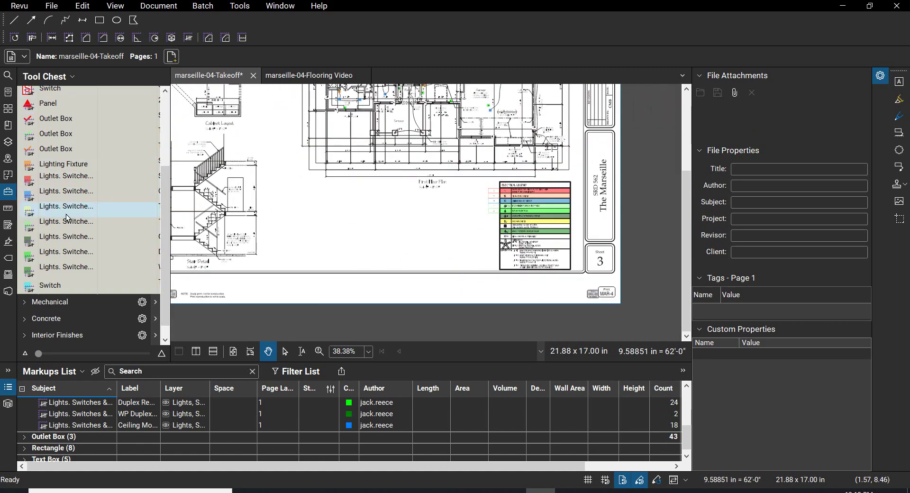
- Make the Electrical Boxes layer visible together with the lights and switches layer on the plan
left_click(8, 142)
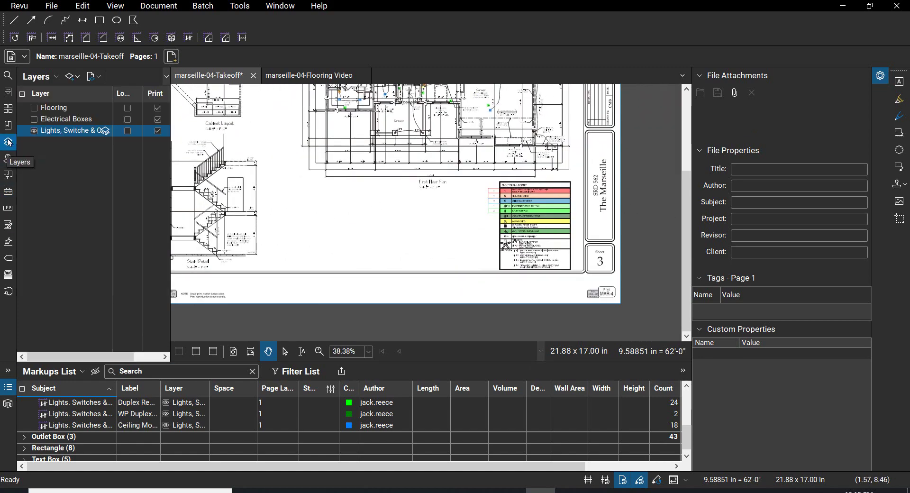
left_click(34, 119)
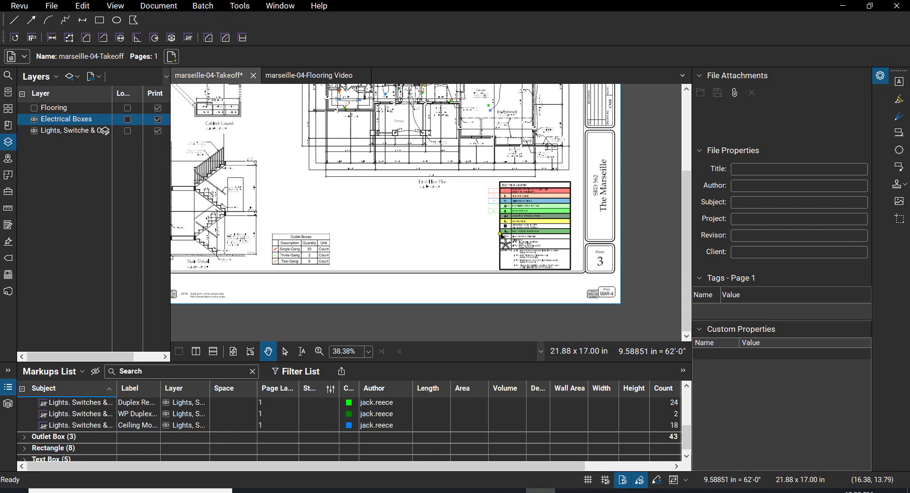
scroll(503, 235, "up", 3)
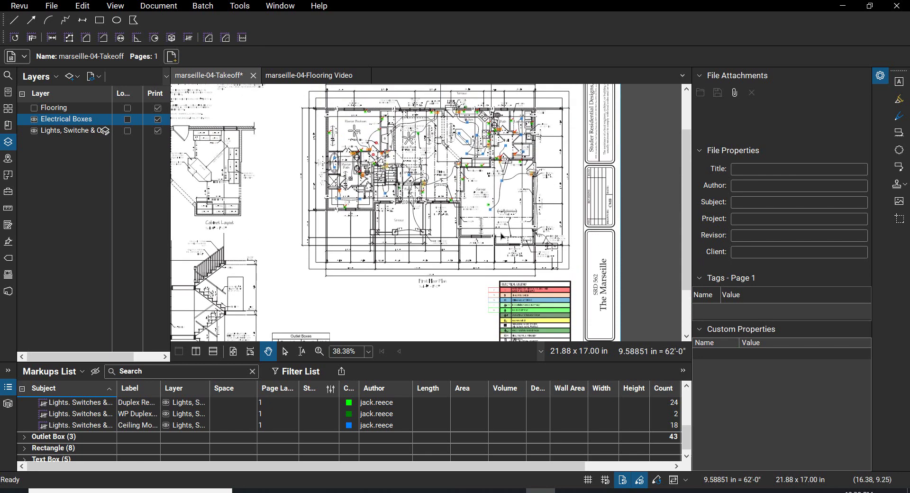